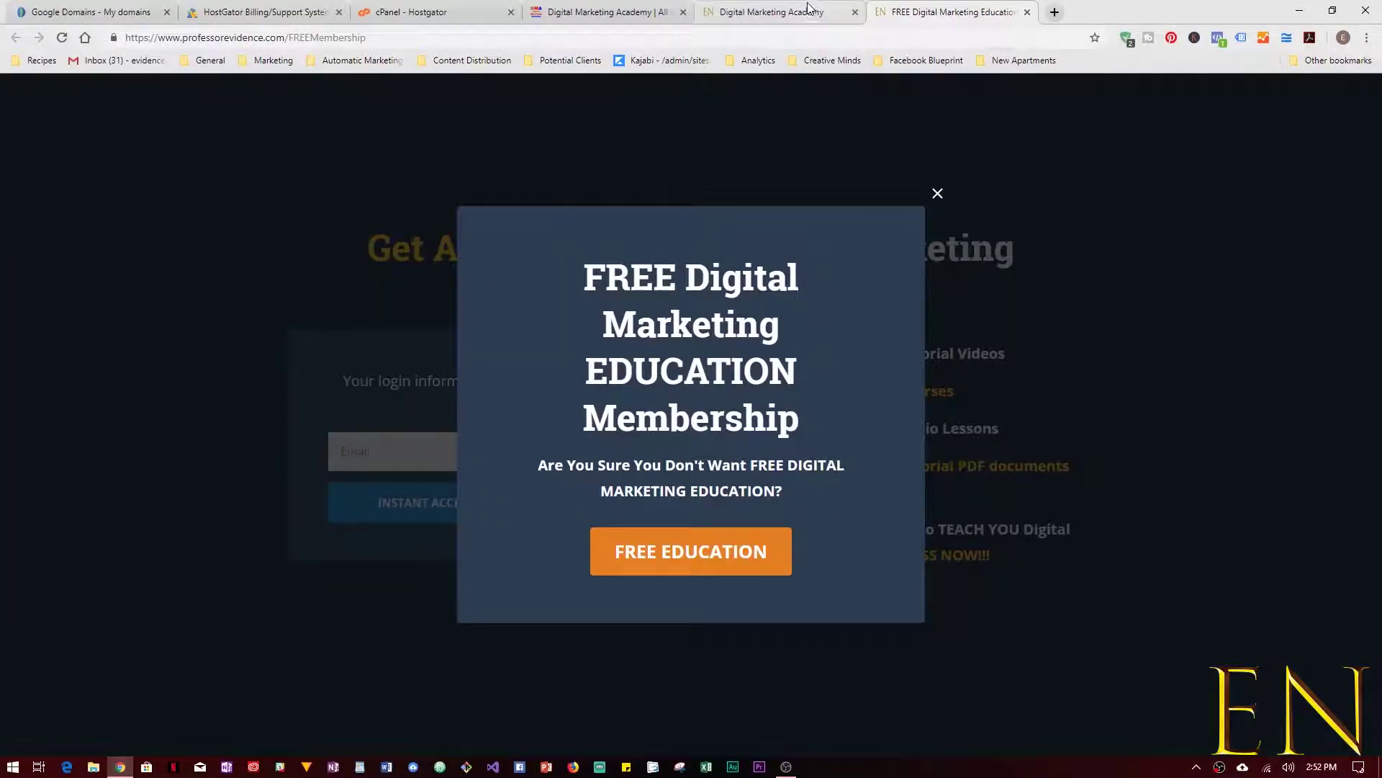
- Load evidencen.com in a new tab and compare it with the professorevidence.com home page
left_click(807, 10)
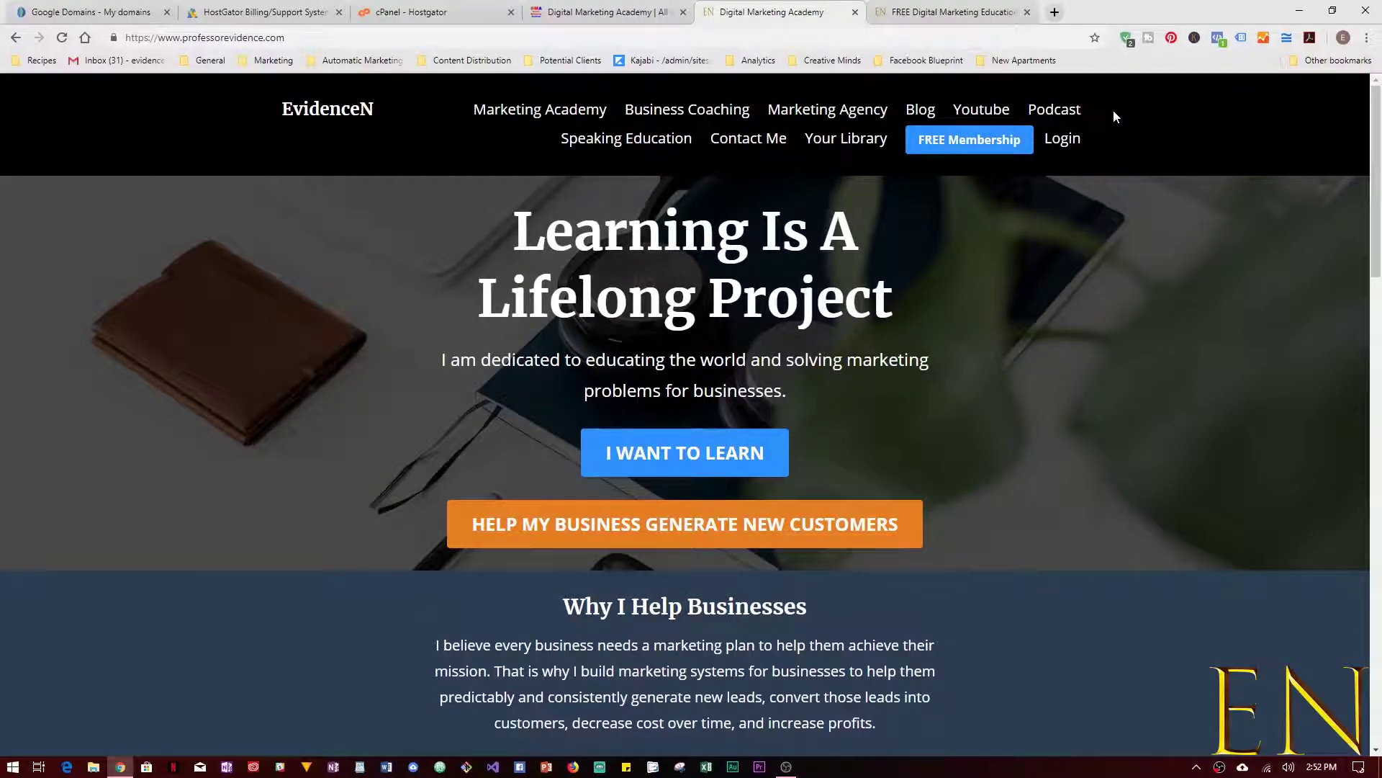
left_click(1054, 12)
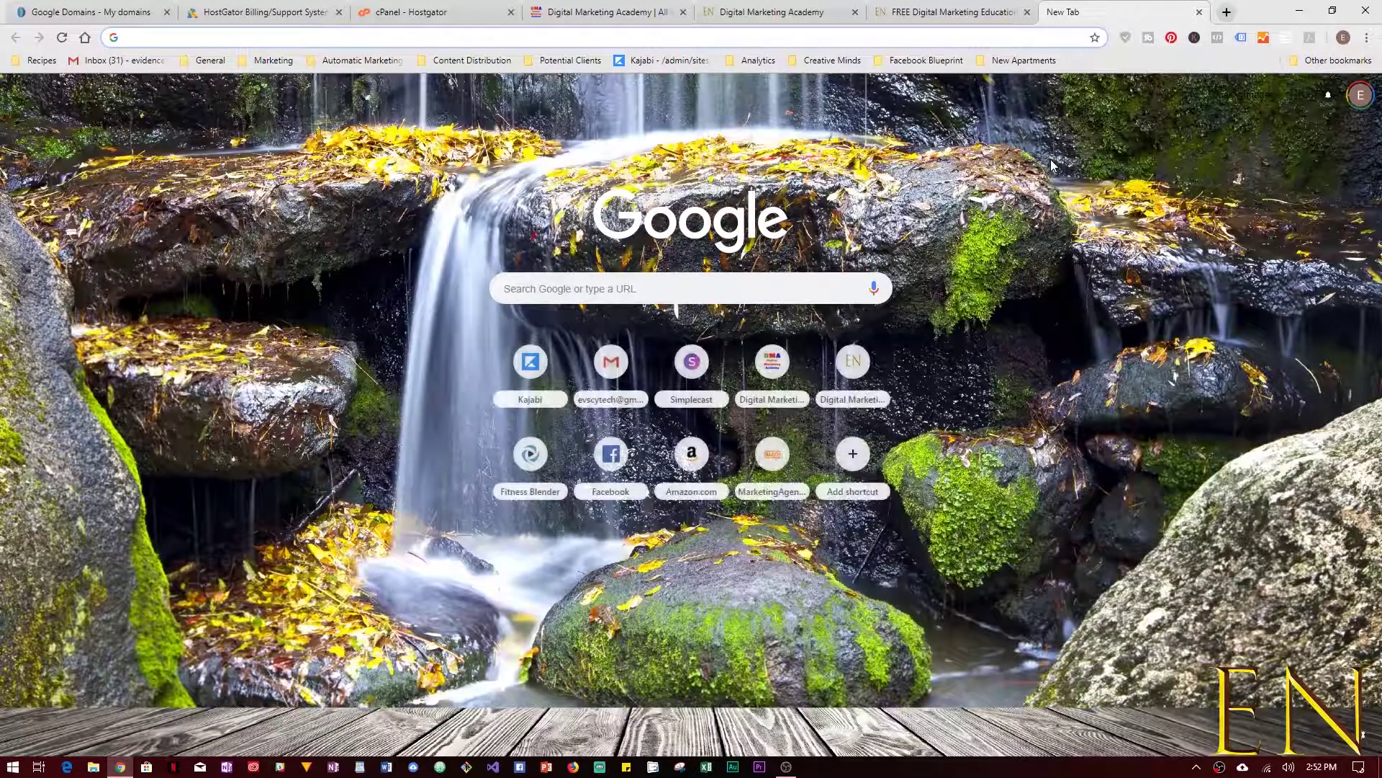
type("evidencen.com")
key("Return")
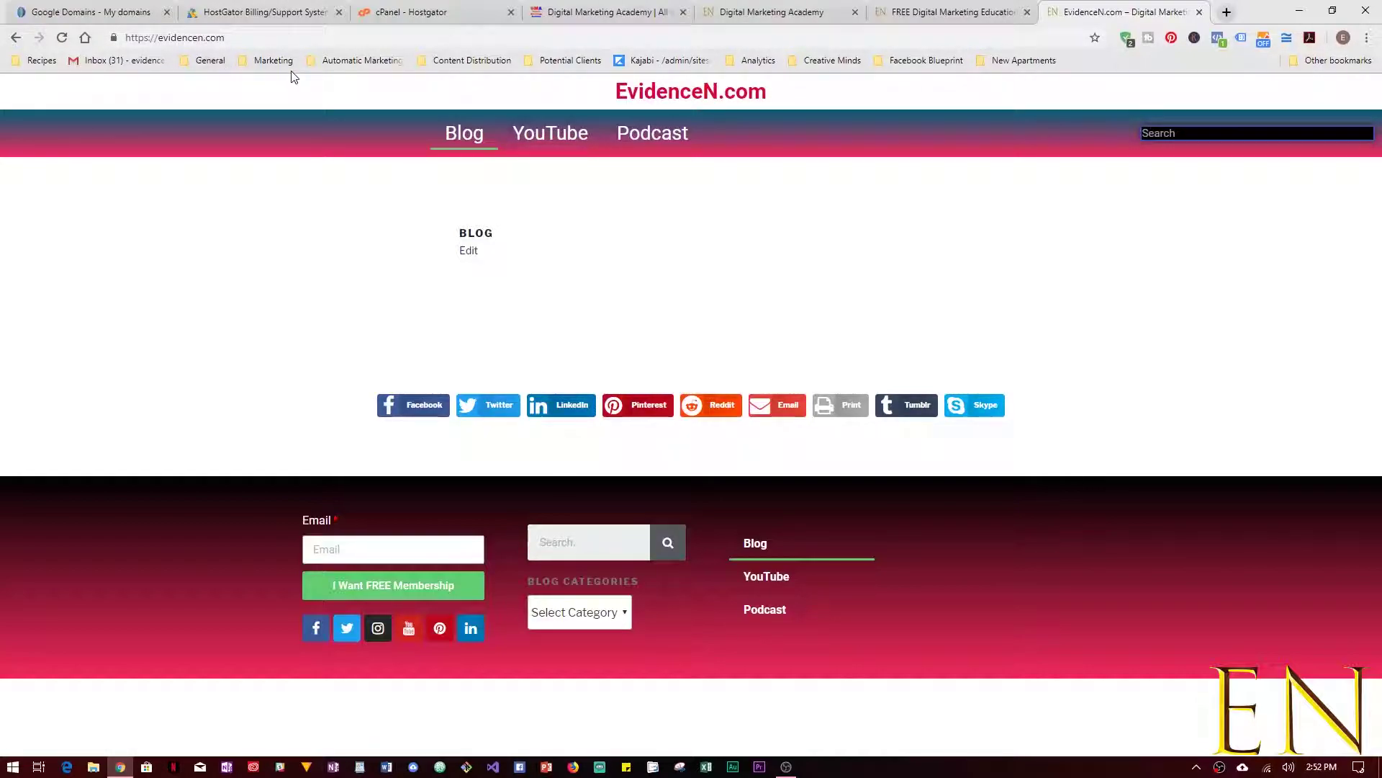
left_click(769, 13)
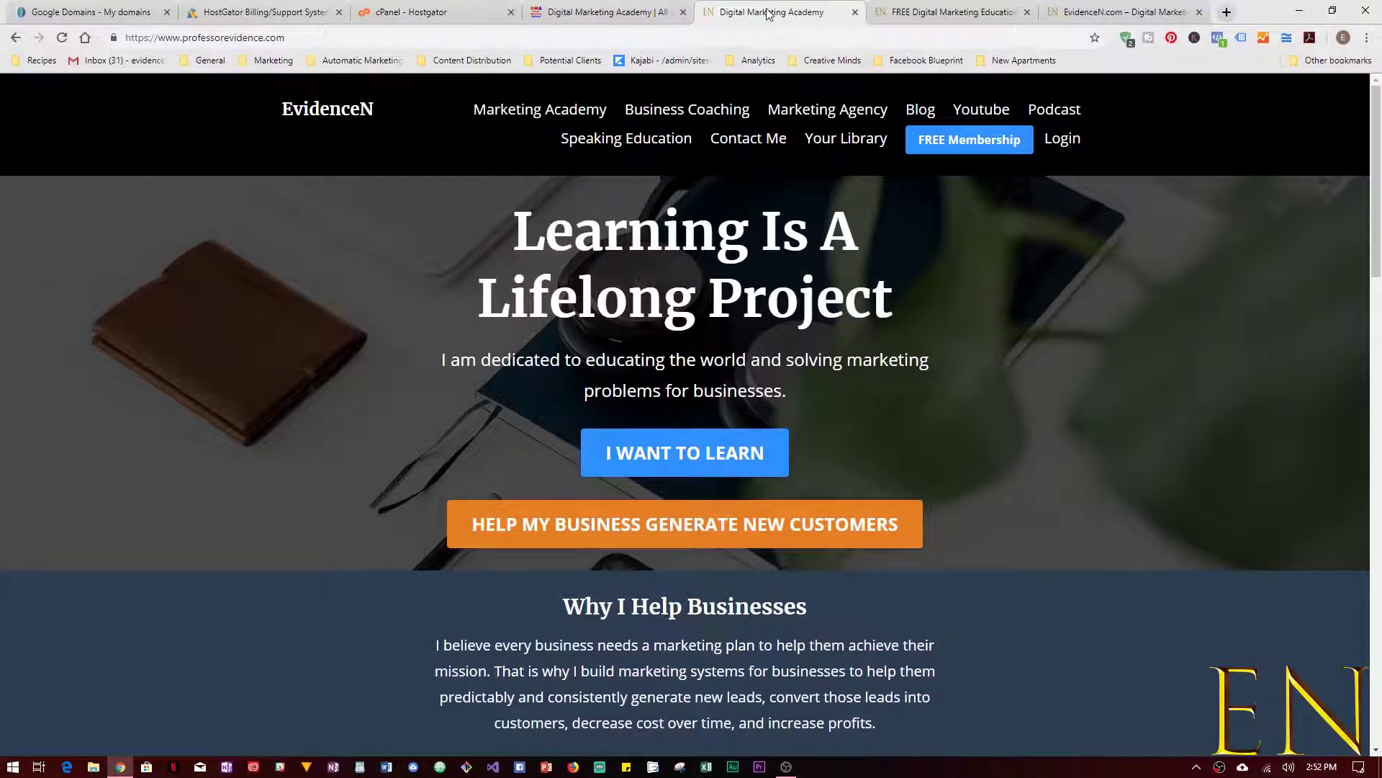
left_click(1117, 12)
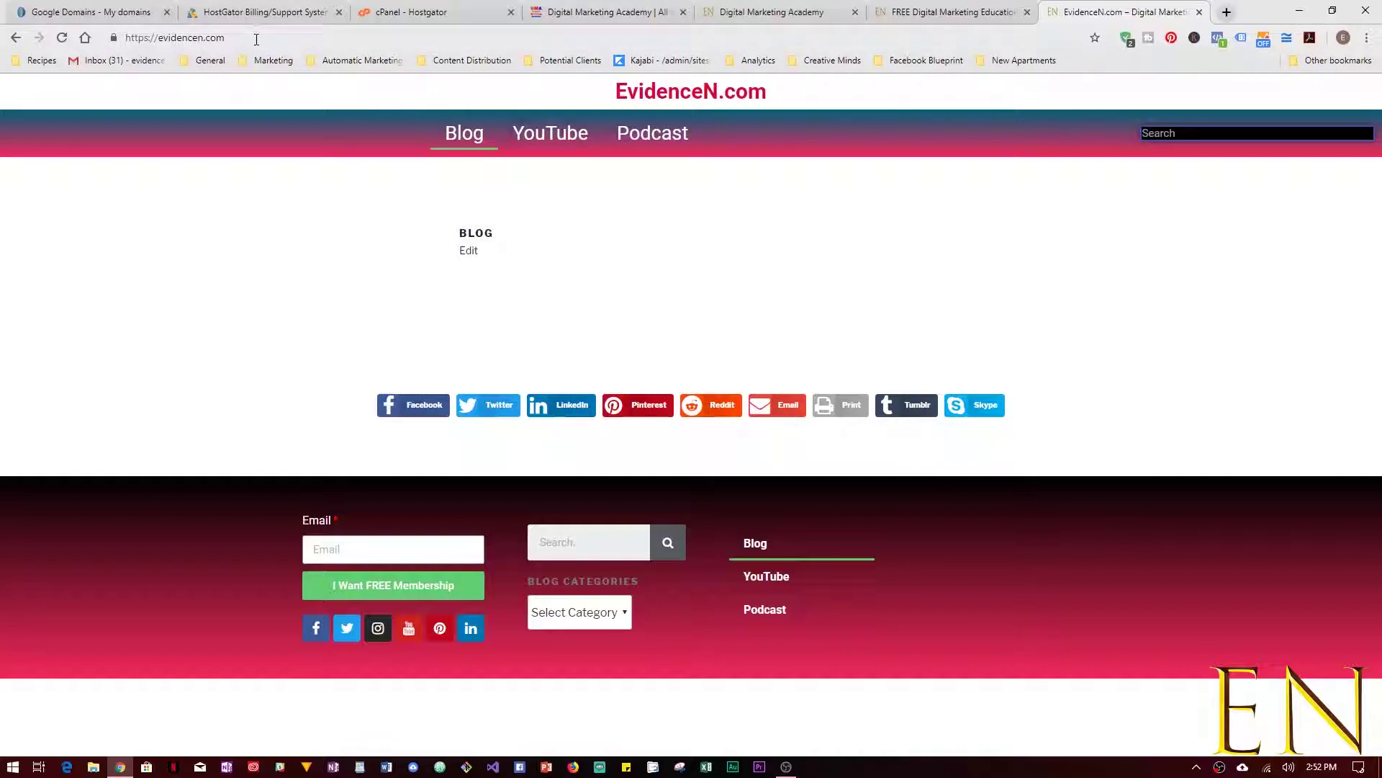
left_click(792, 12)
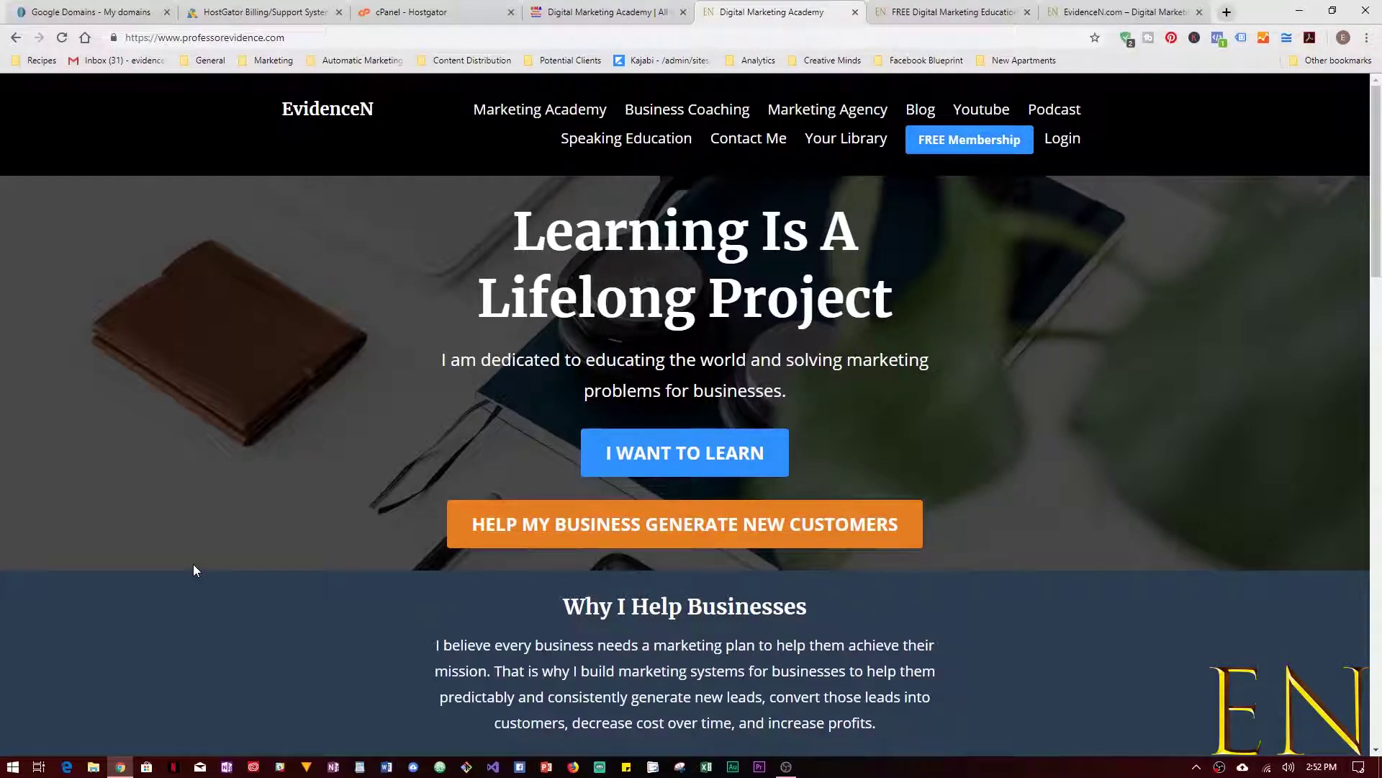
- Open the home page of the Digital Marketing Academy podcast site, and load dmapodcast.com in a new tab
key("ctrl+shift+Tab")
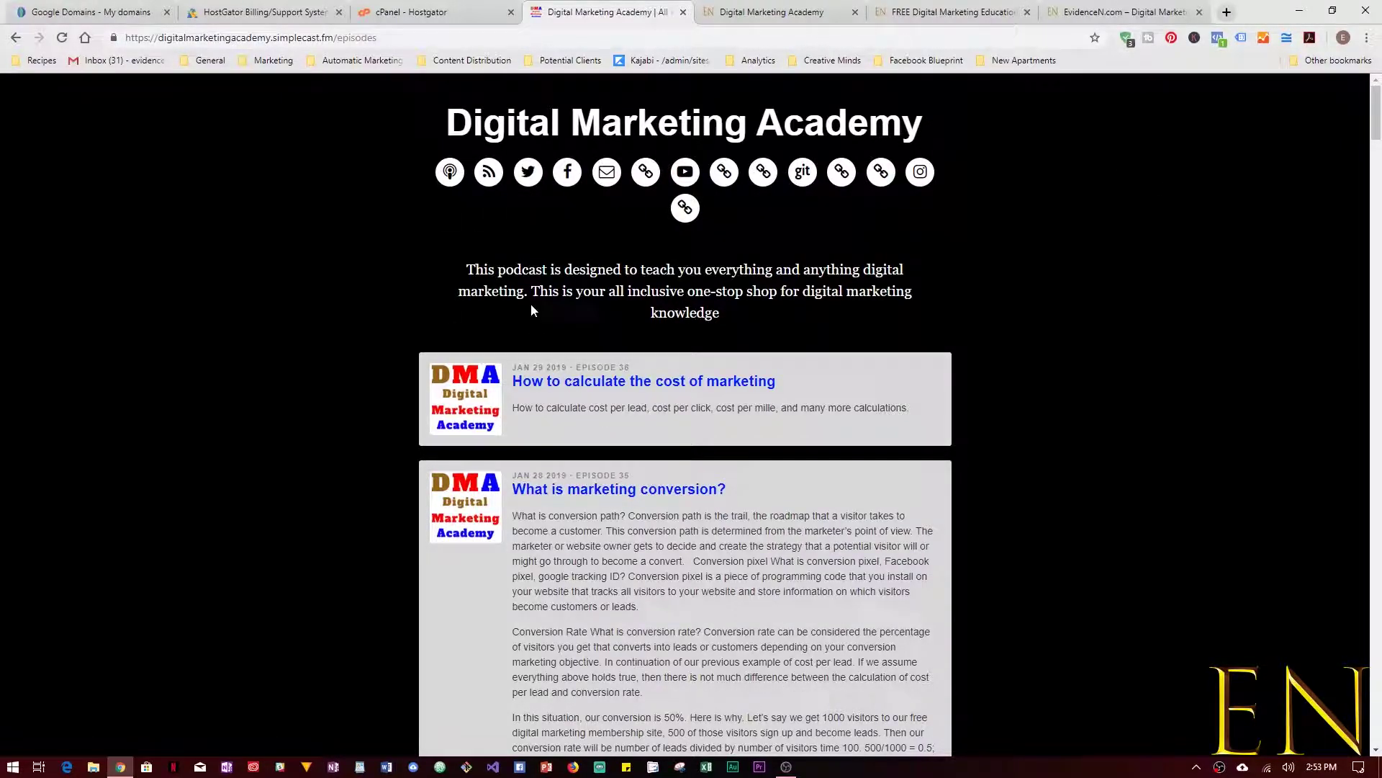
left_click(523, 152)
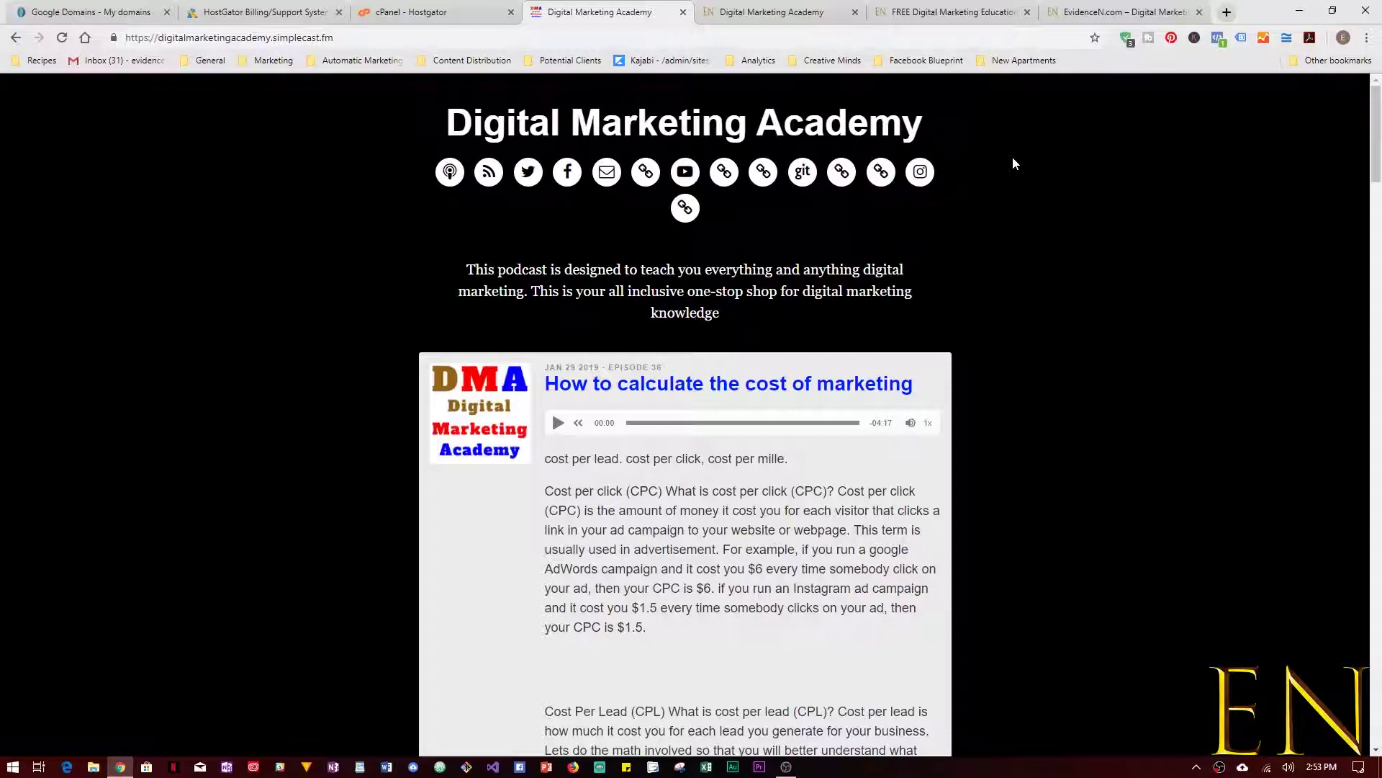
left_click(1228, 13)
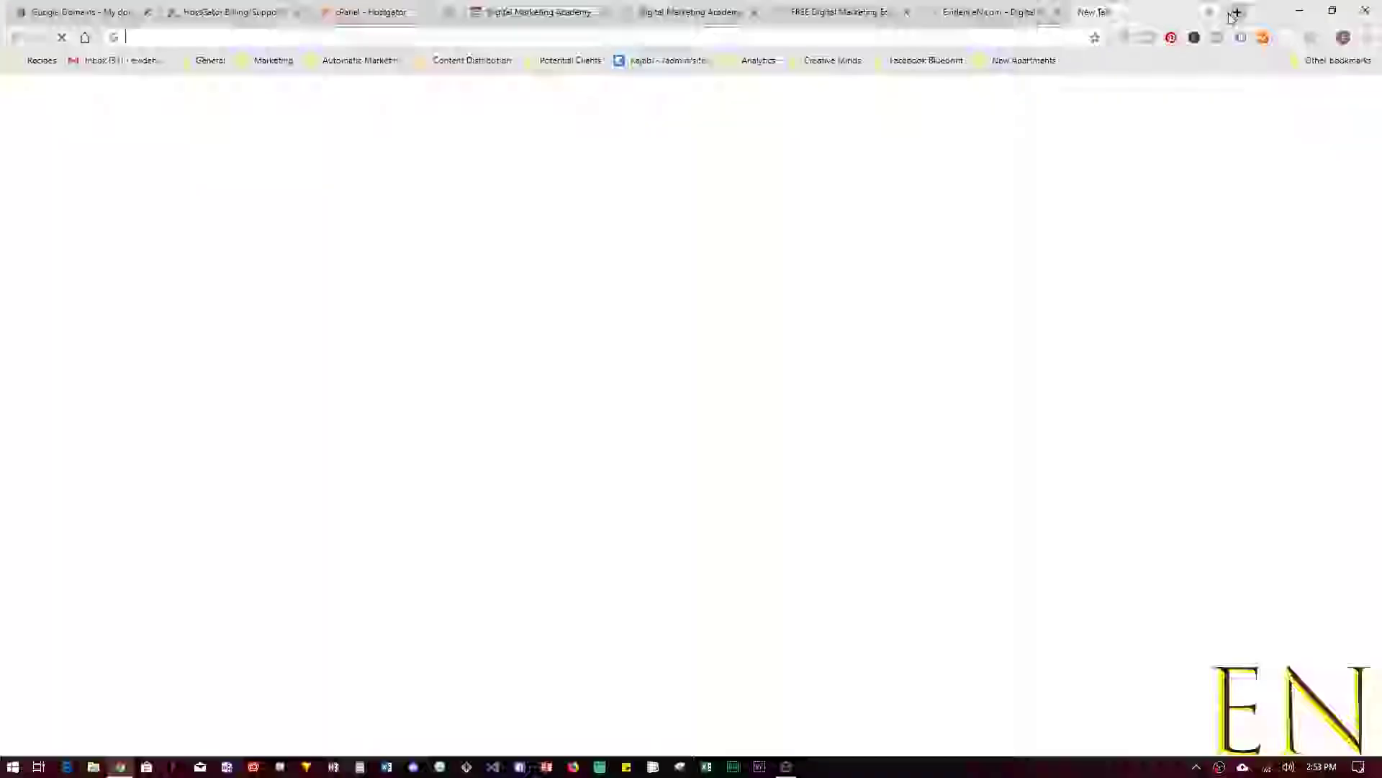
type("dma")
key("Return")
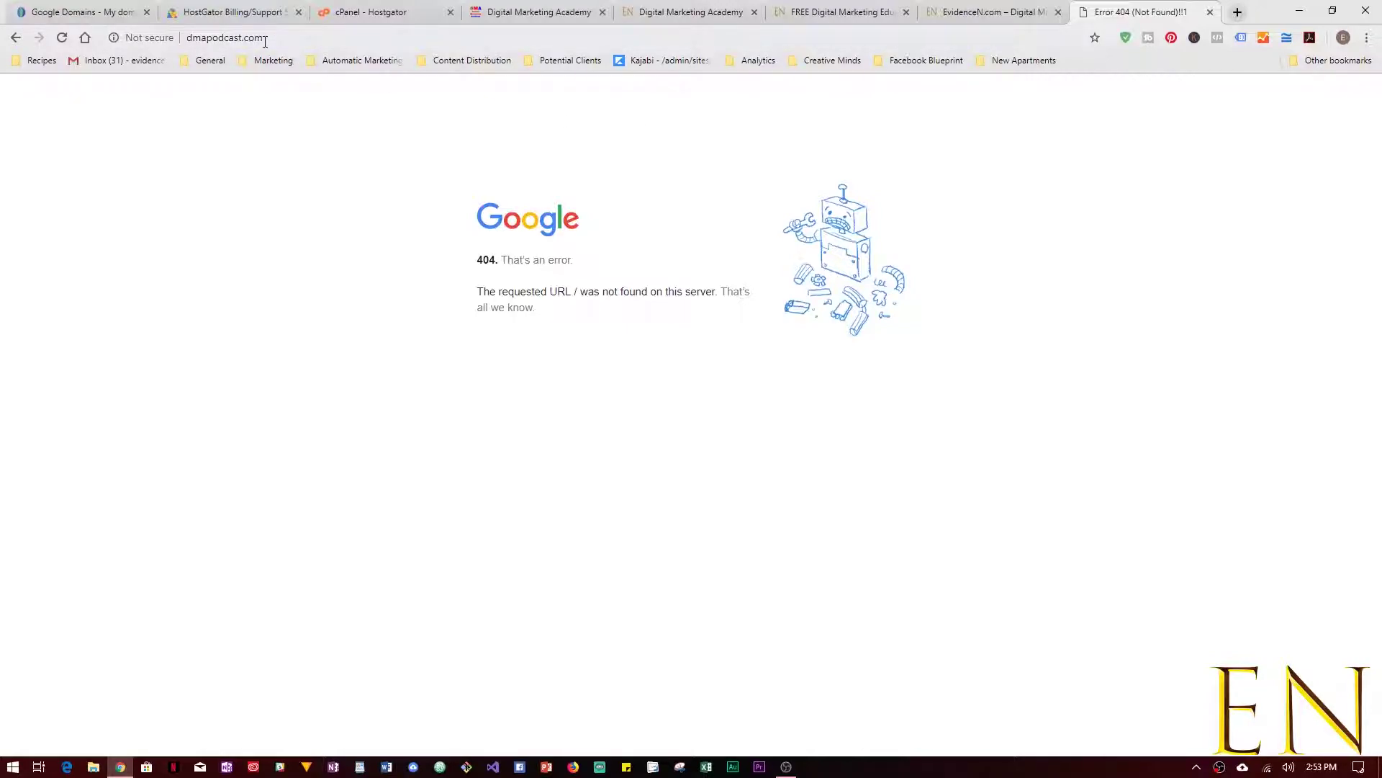
- Compare the dmapodcast.com page with the podcast site, and evidencen.com with professorevidence.com
left_click(506, 16)
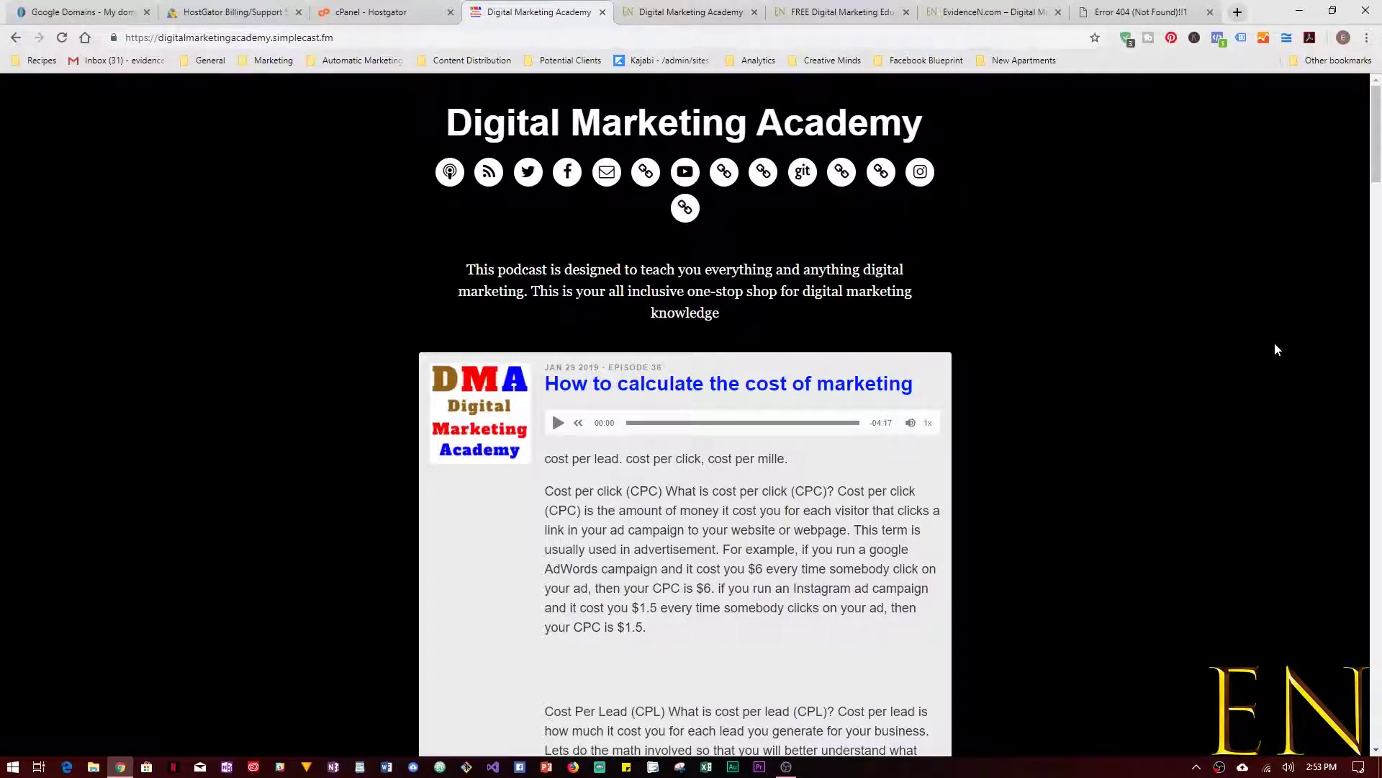
left_click(1138, 12)
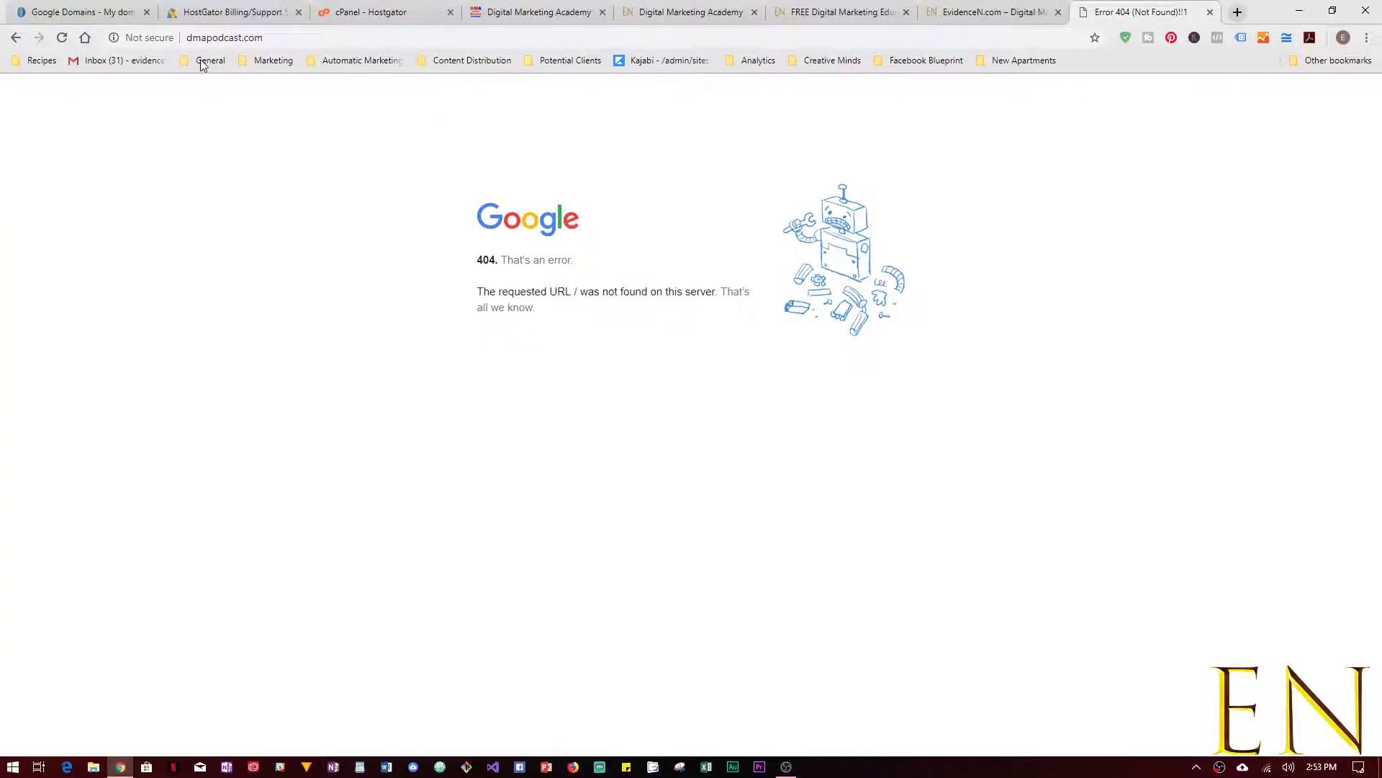
left_click(516, 14)
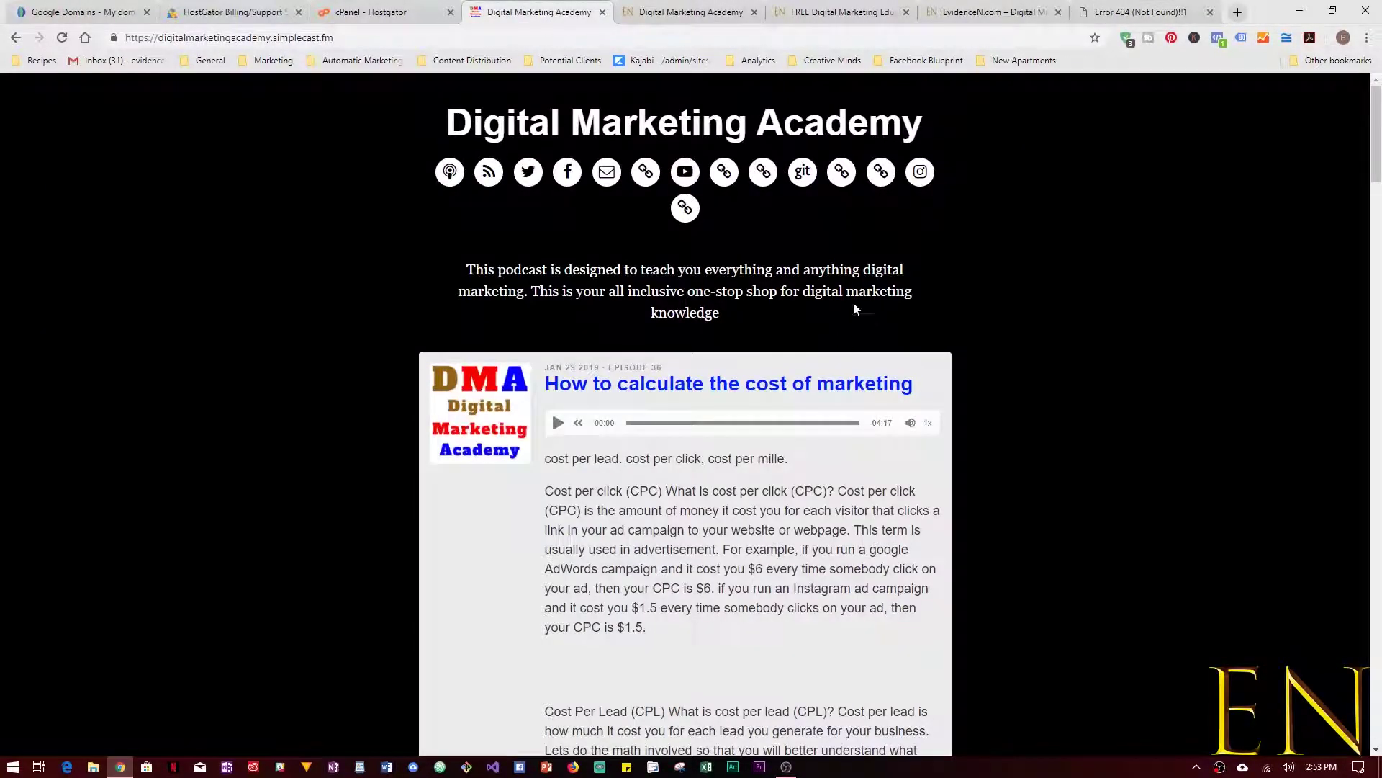
left_click(984, 17)
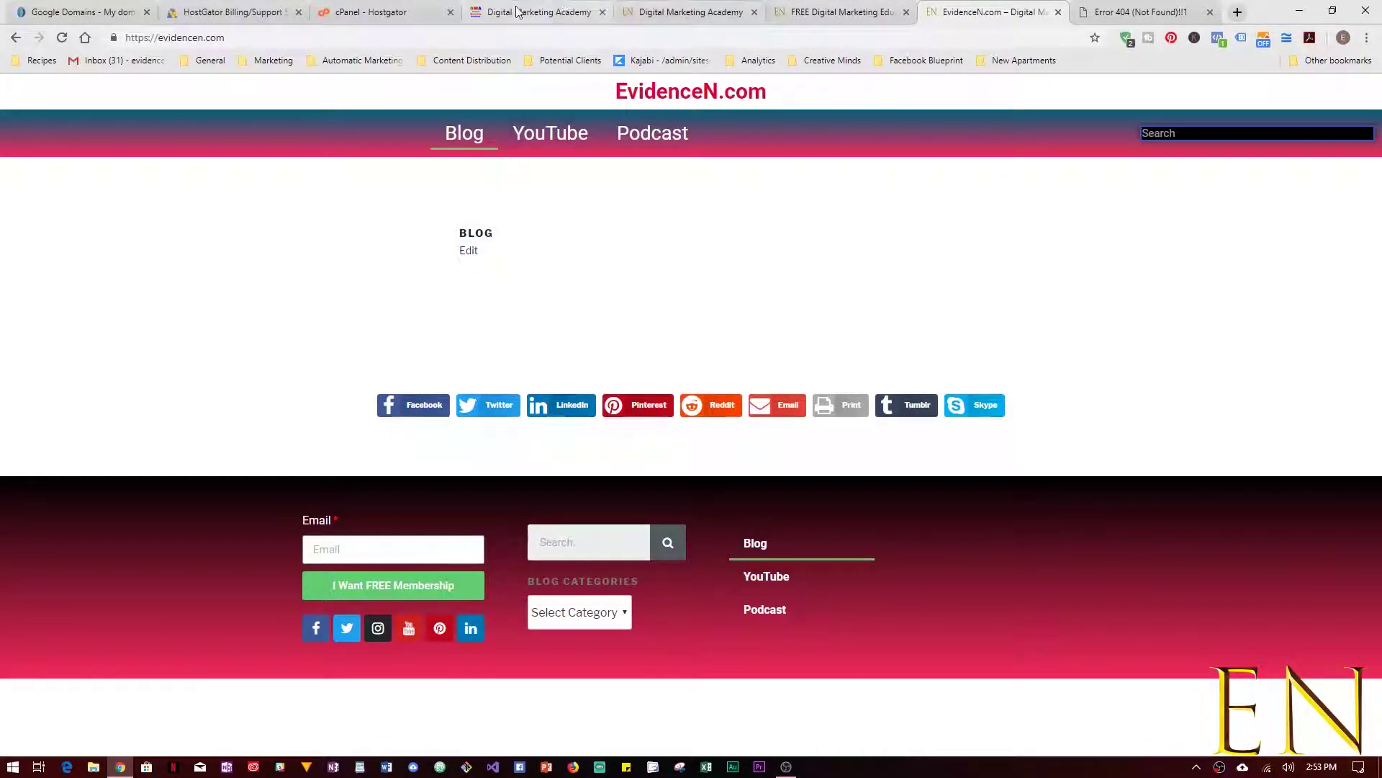
left_click(739, 20)
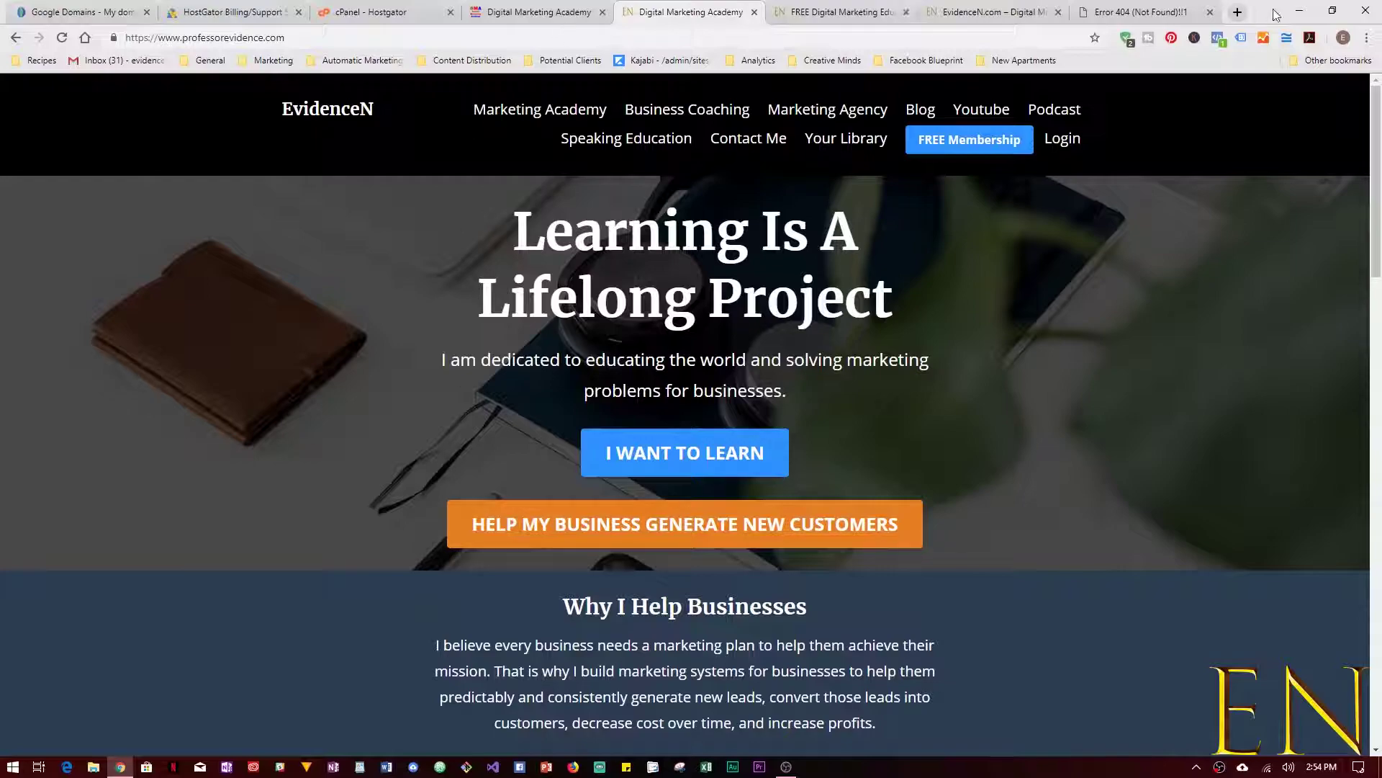
left_click(1163, 10)
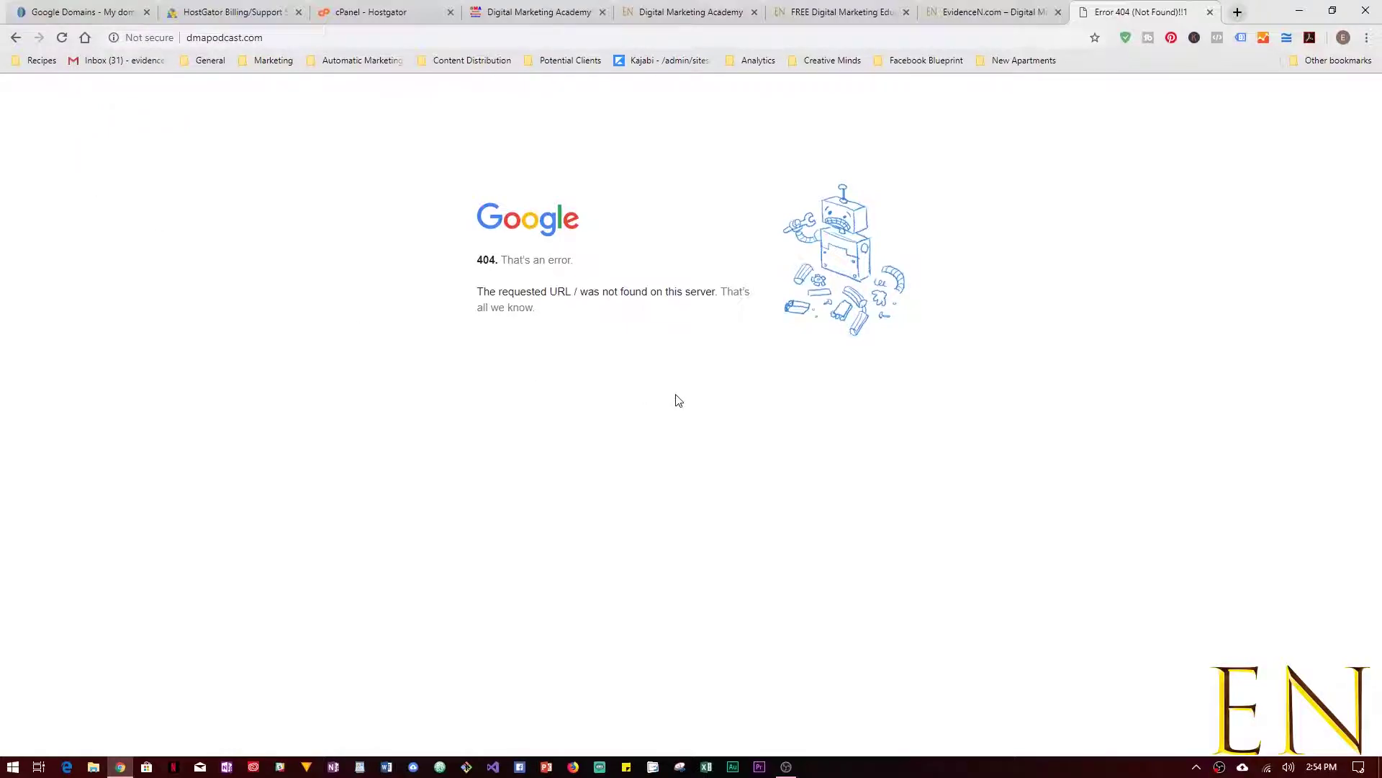
- Open the website forwarding setup for dmapodcast.com in Google Domains
left_click(76, 12)
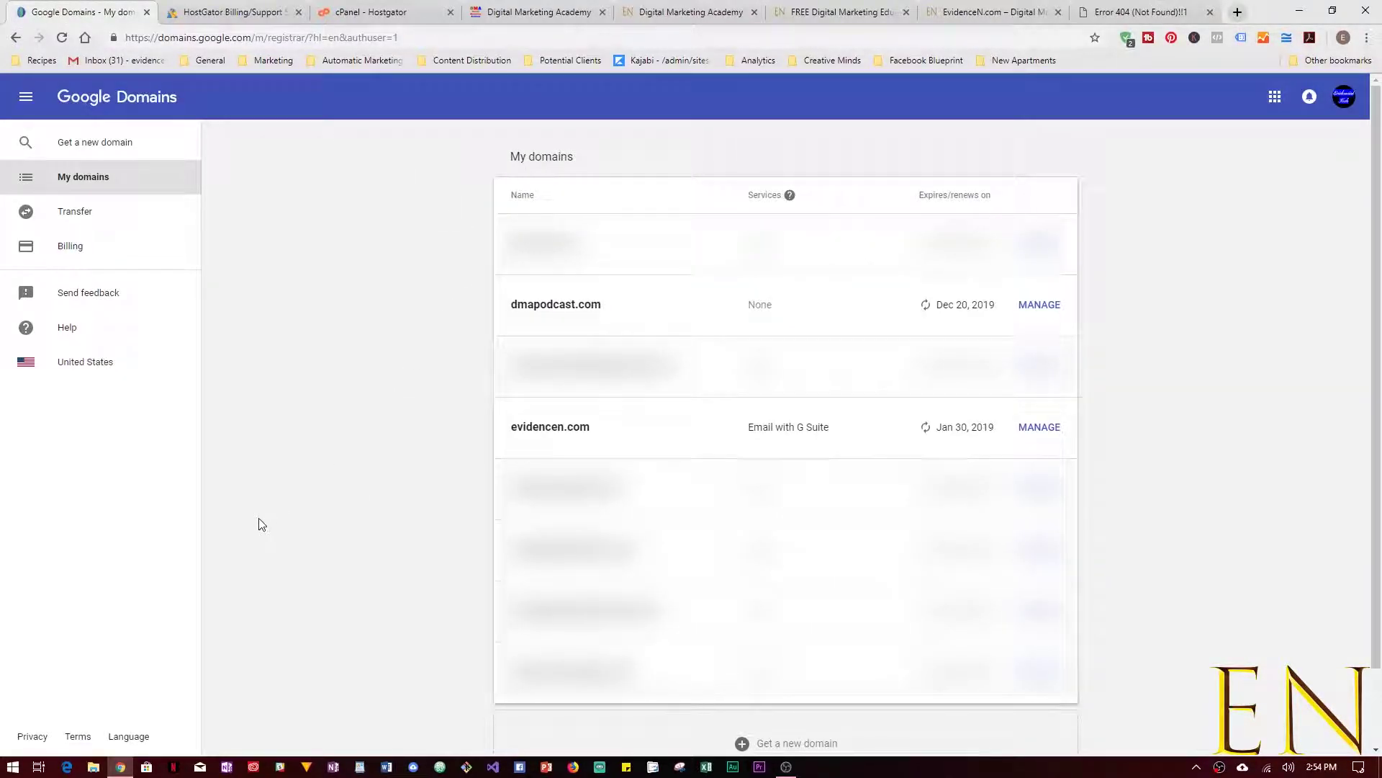
left_click(547, 308)
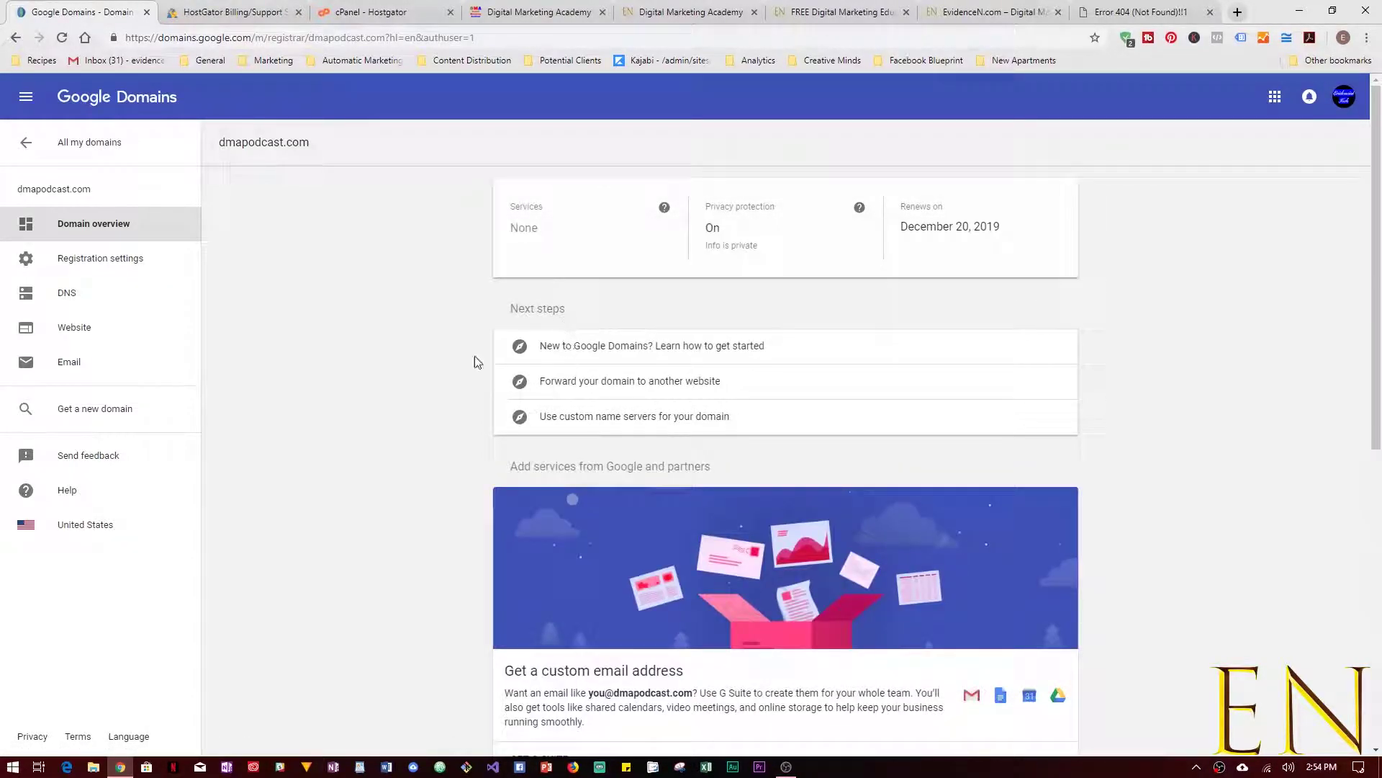
scroll(887, 546, "down", 8)
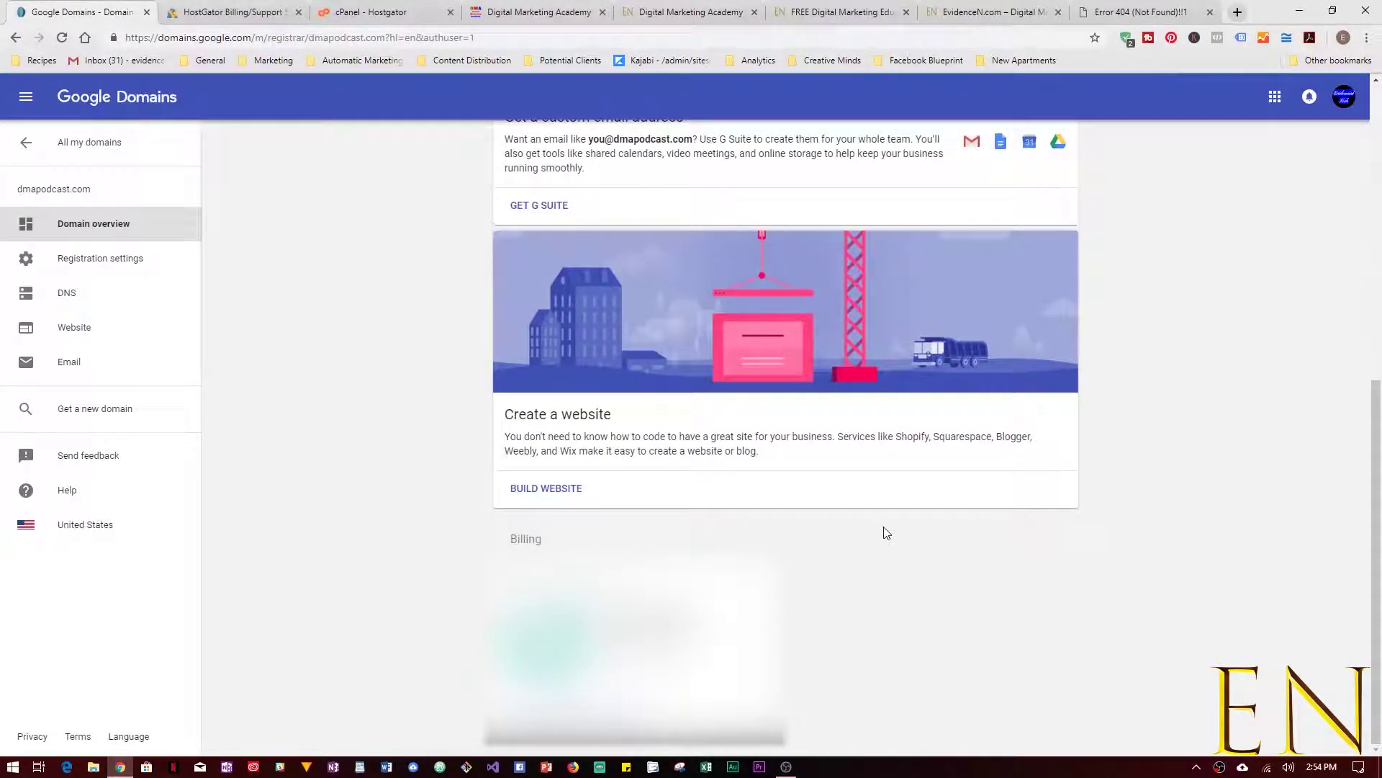
left_click(65, 325)
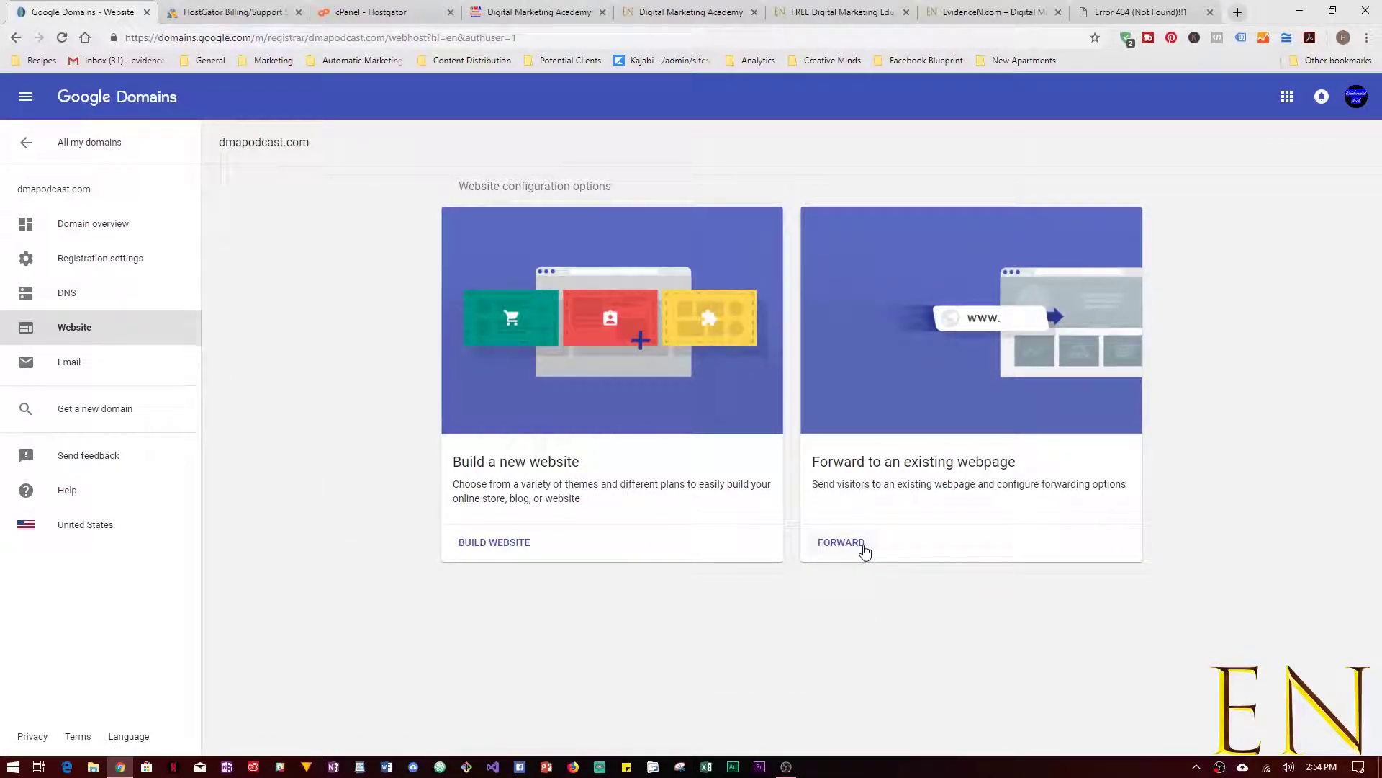
left_click(839, 547)
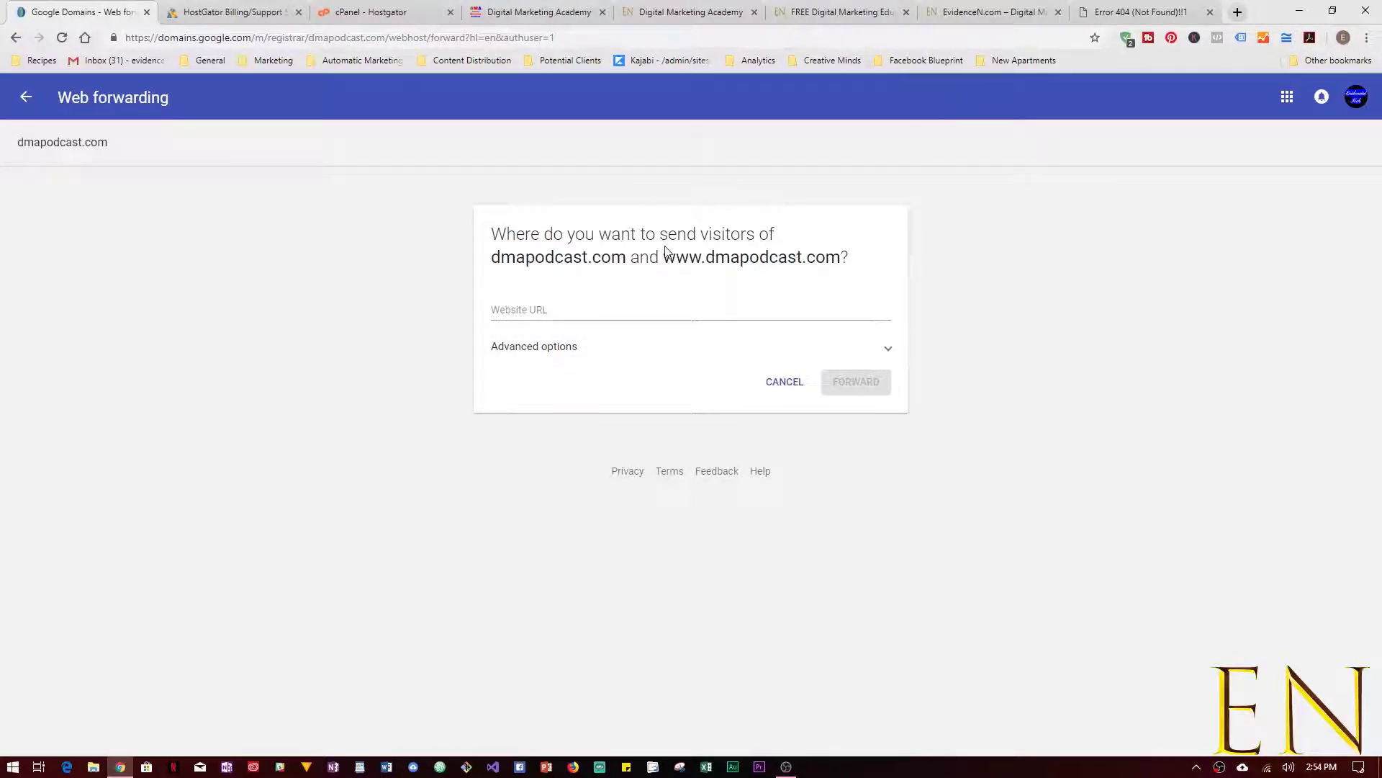
left_click(526, 13)
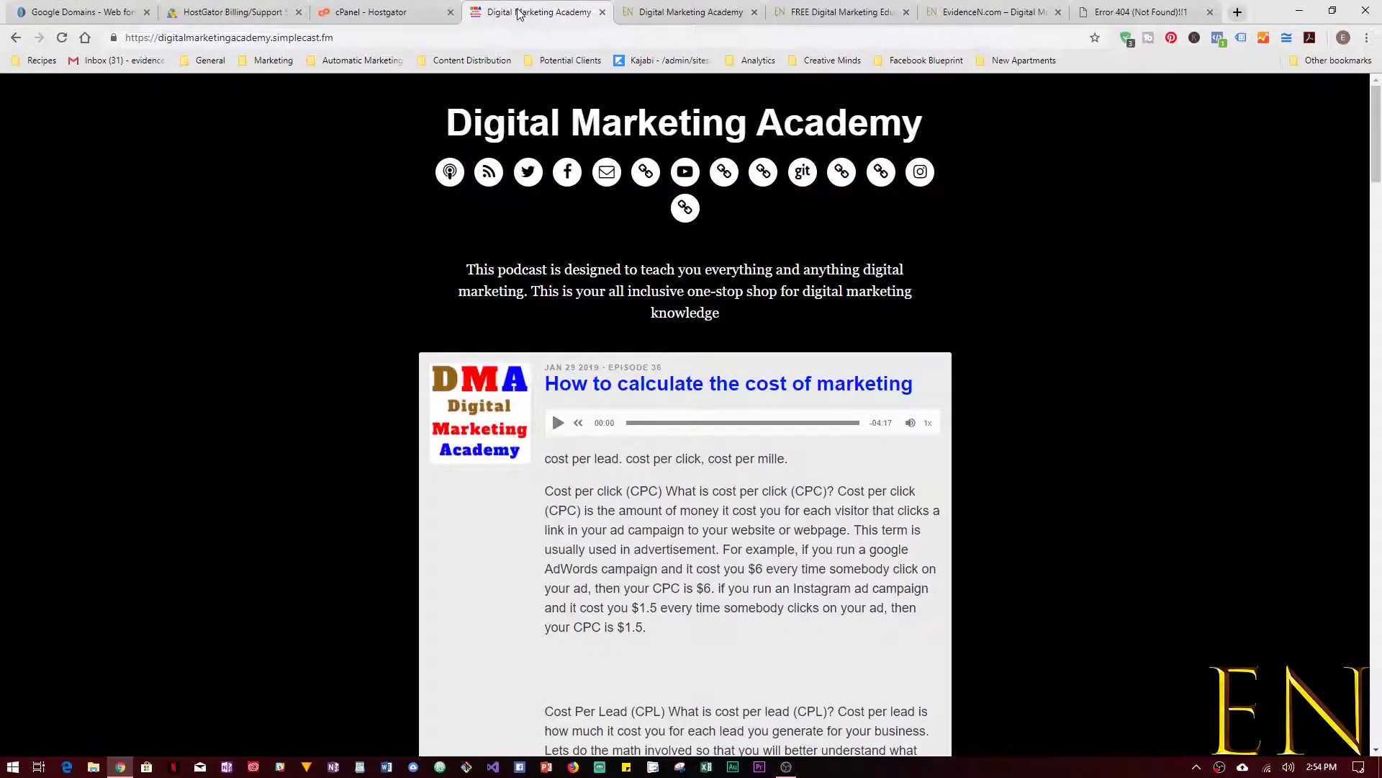
left_click(393, 39)
right_click(301, 41)
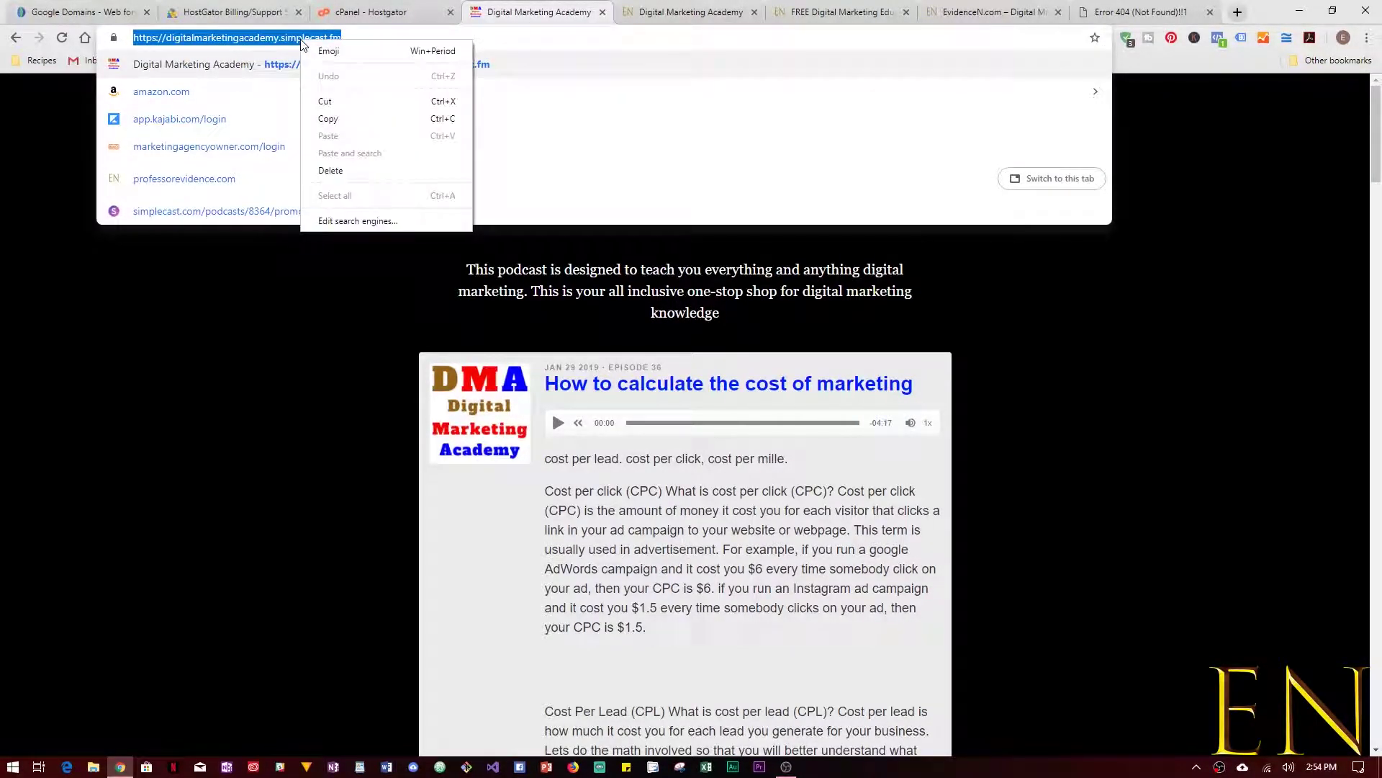
left_click(364, 120)
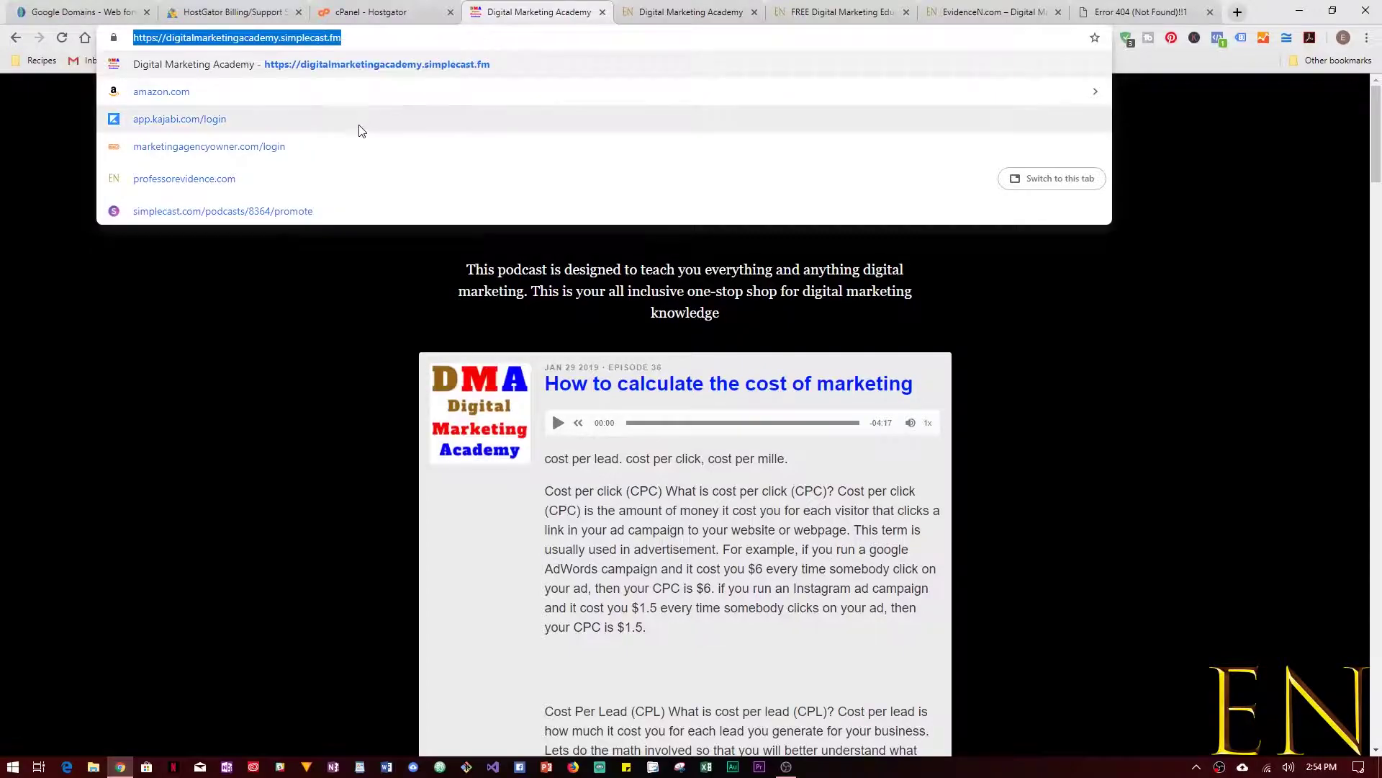
left_click(122, 13)
left_click(523, 306)
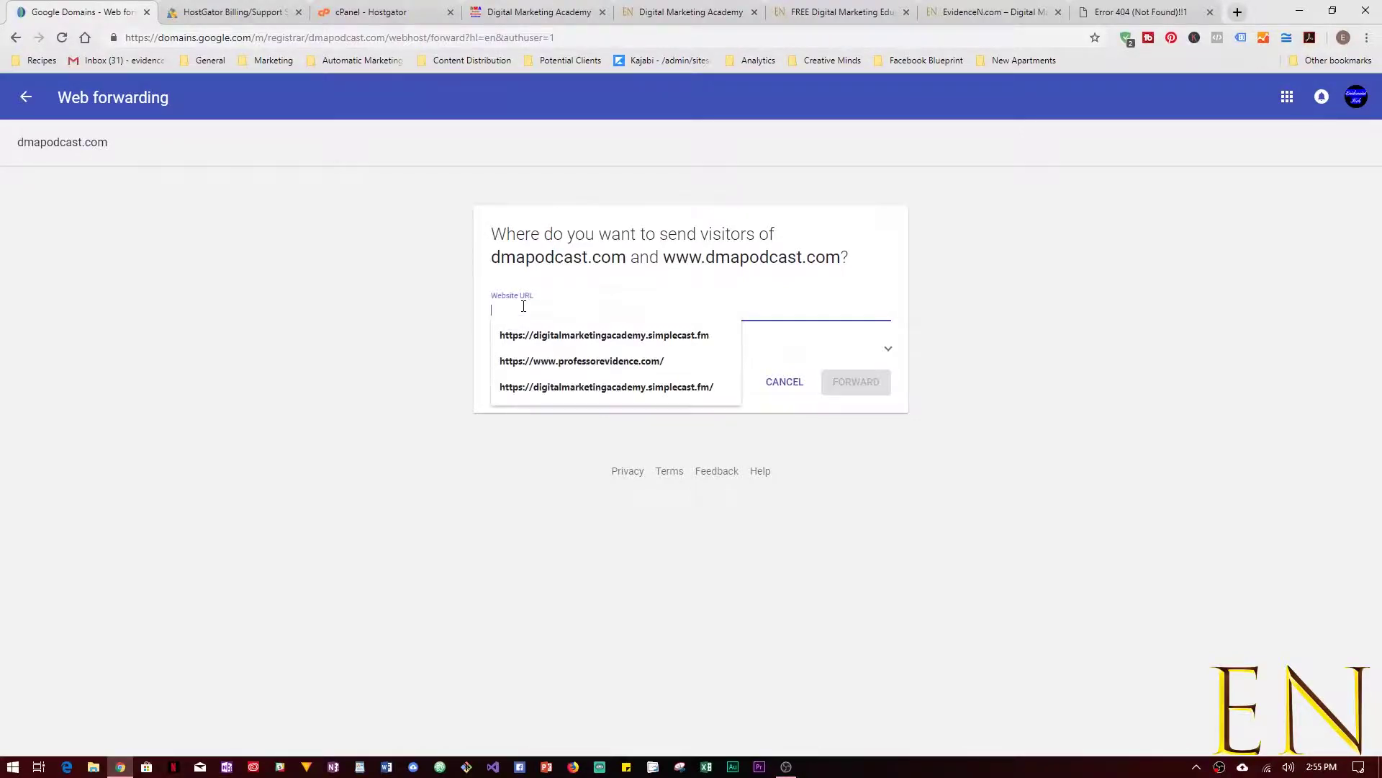
key("ctrl+v")
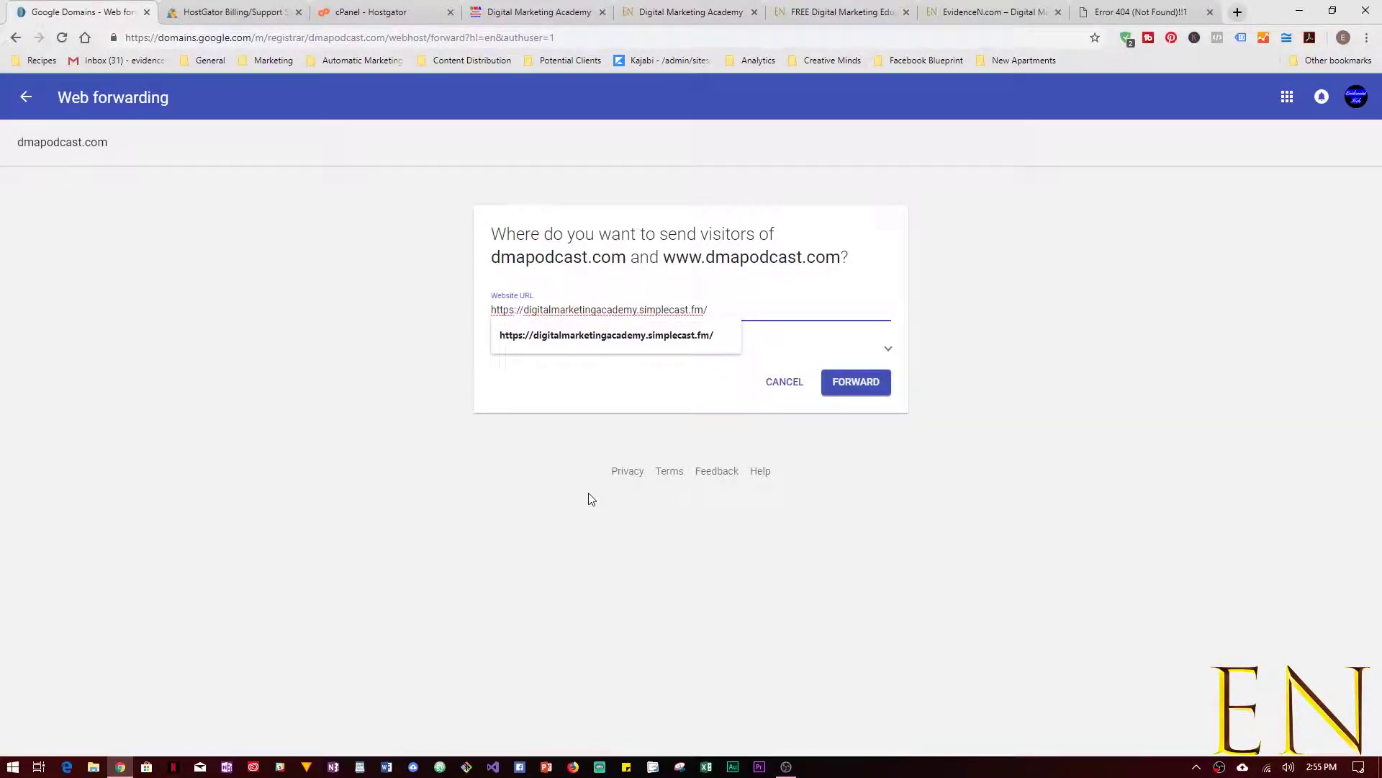
left_click(919, 491)
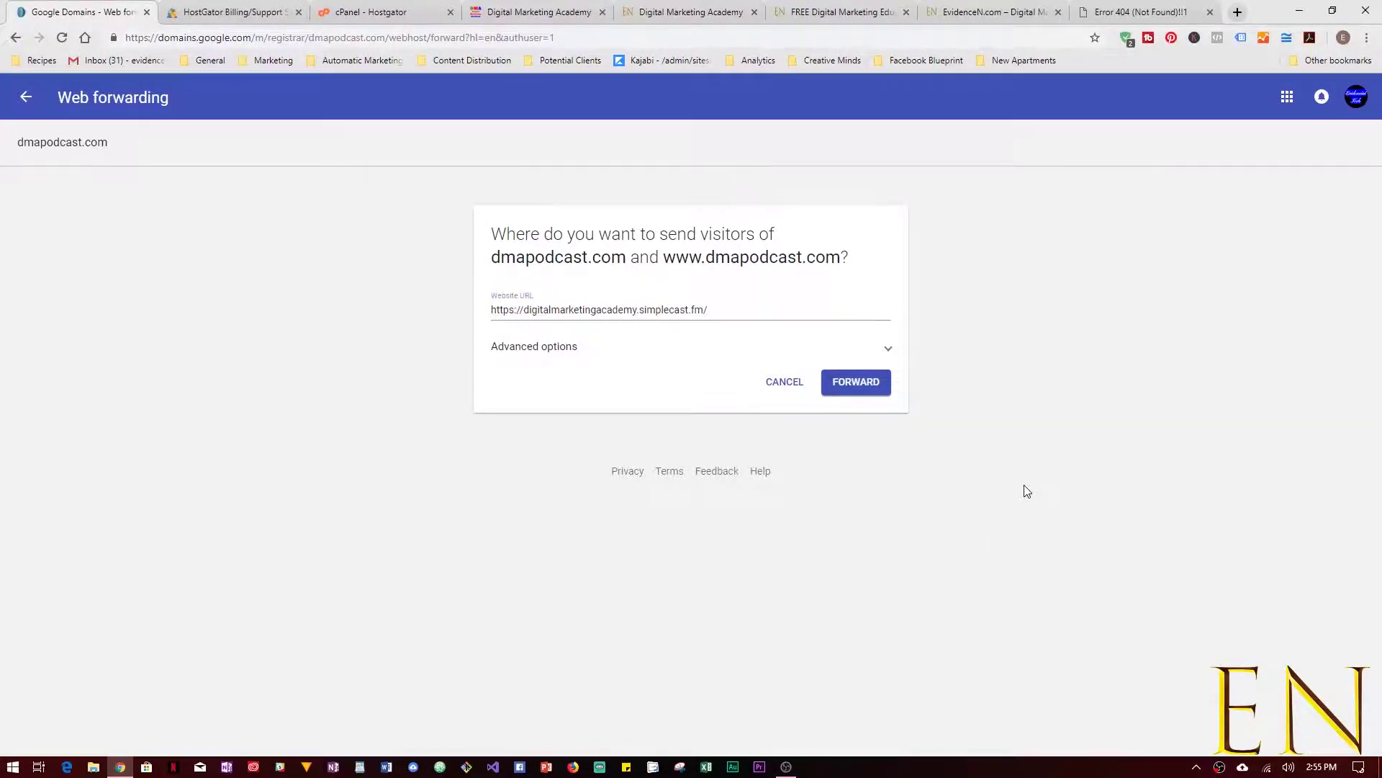
- Expand the advanced forwarding options and set the redirect type to Permanent redirect (301)
left_click(878, 350)
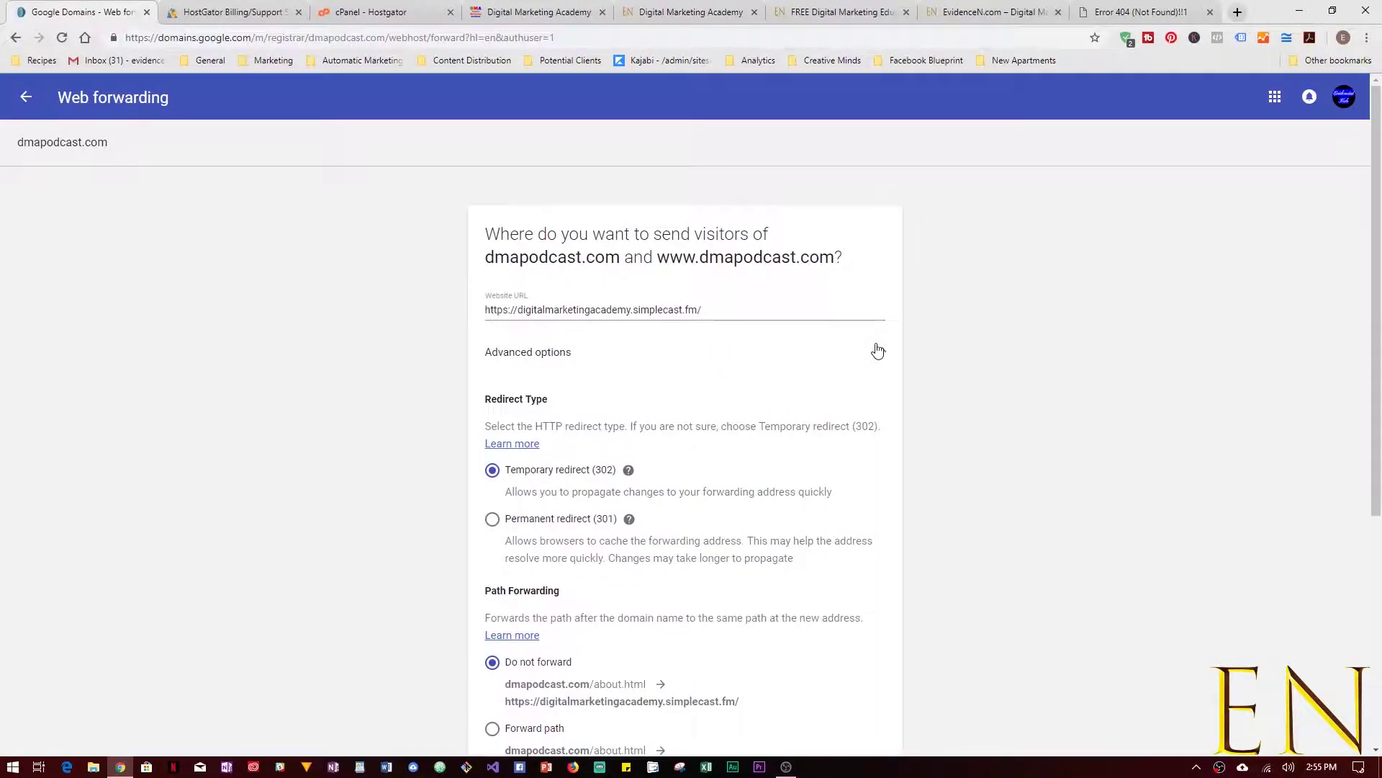
scroll(850, 623, "down", 2)
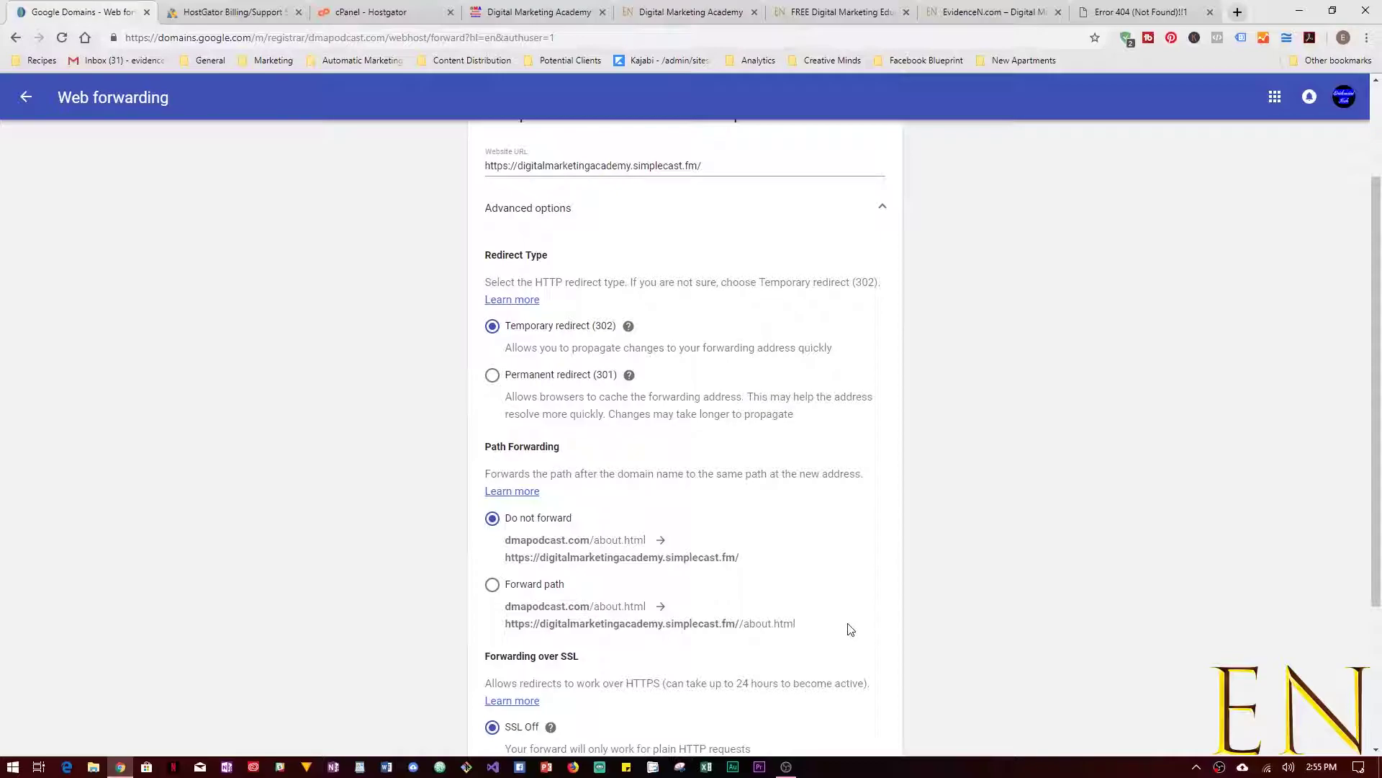
scroll(850, 628, "down", 1)
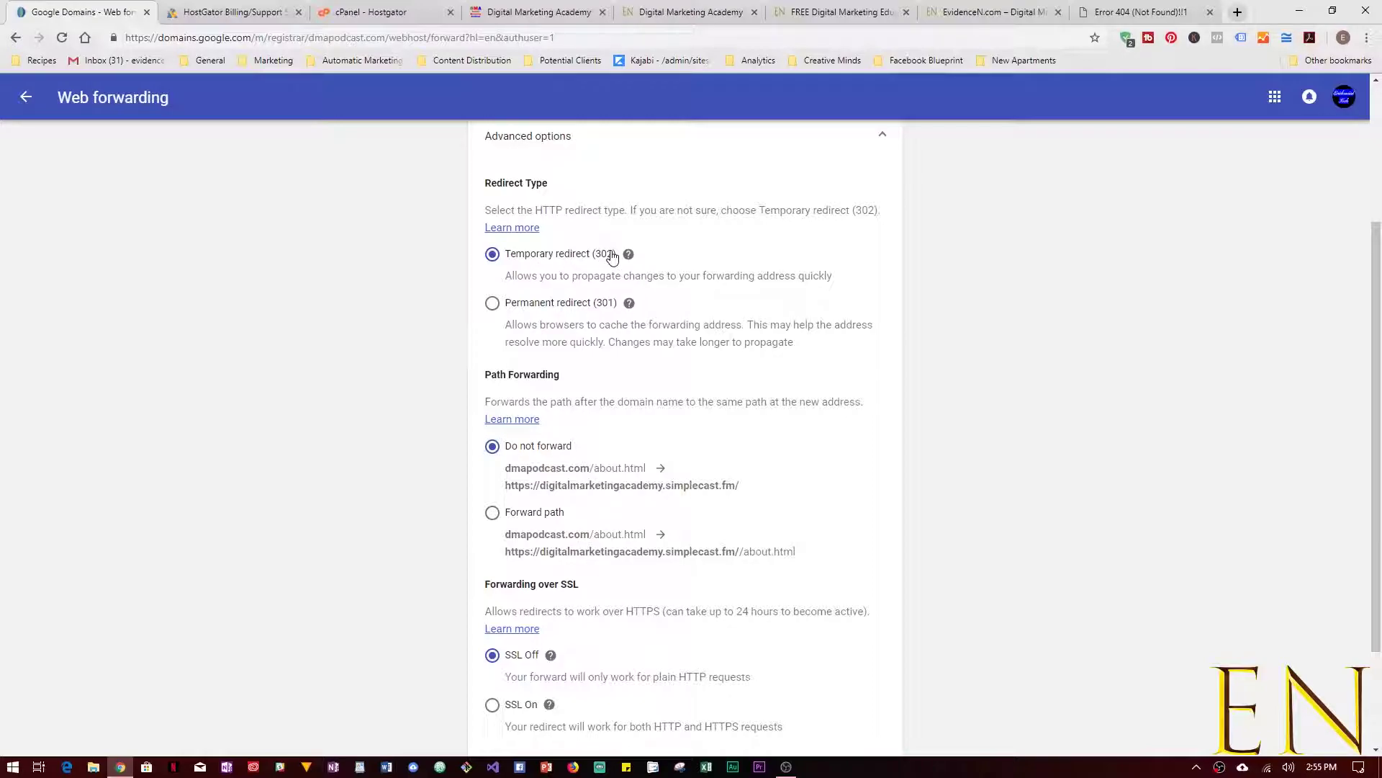
left_click(563, 306)
scroll(798, 513, "down", 1)
scroll(797, 513, "down", 2)
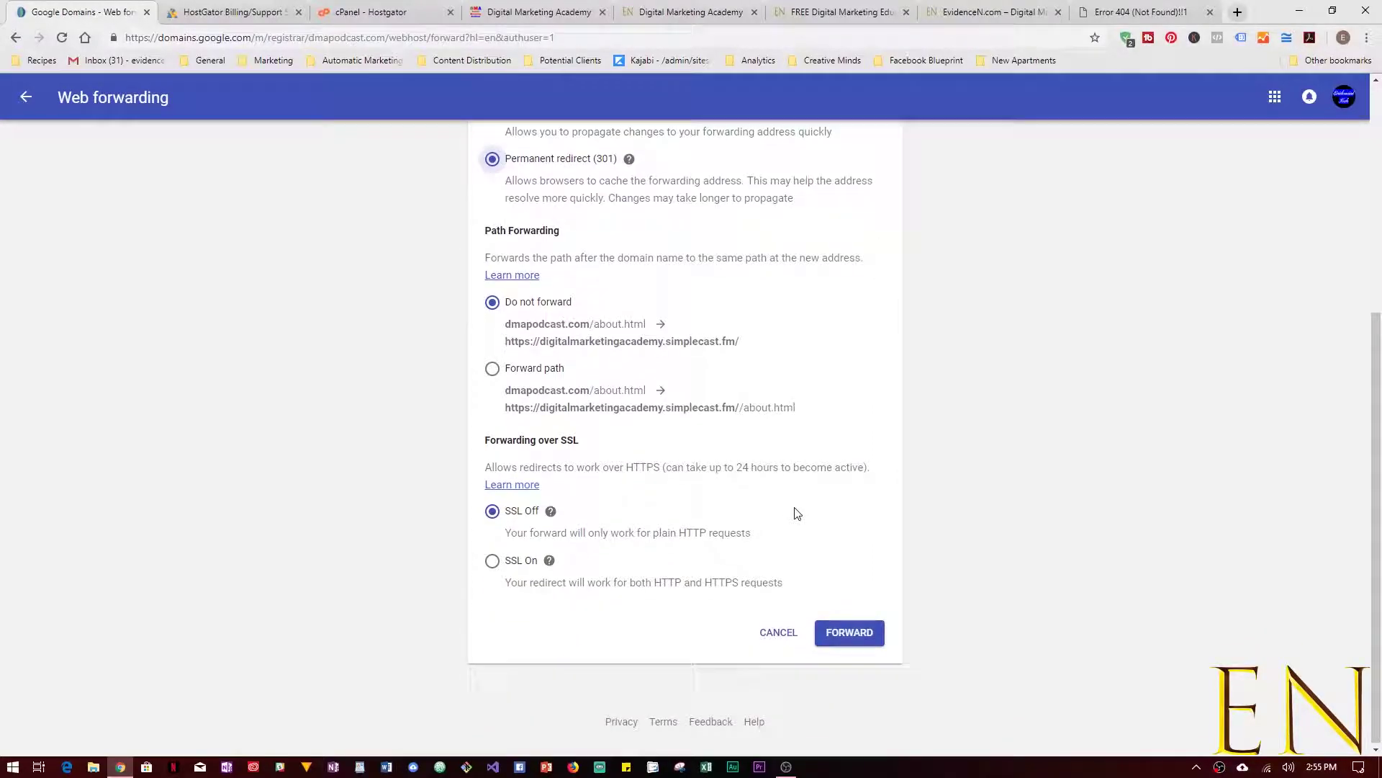
- Set path forwarding to Forward path with SSL On, and submit the forwarding for dmapodcast.com
left_click(532, 371)
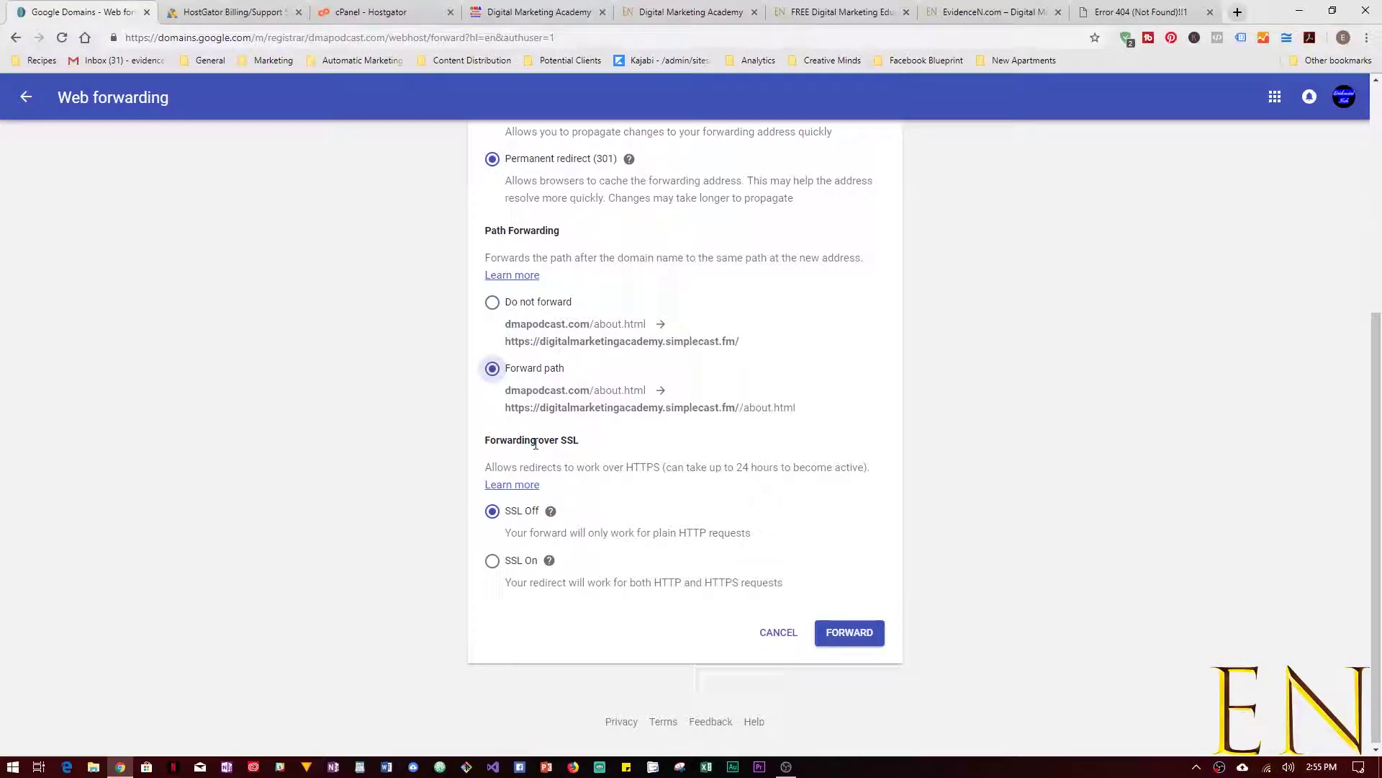
scroll(695, 524, "down", 1)
left_click(517, 559)
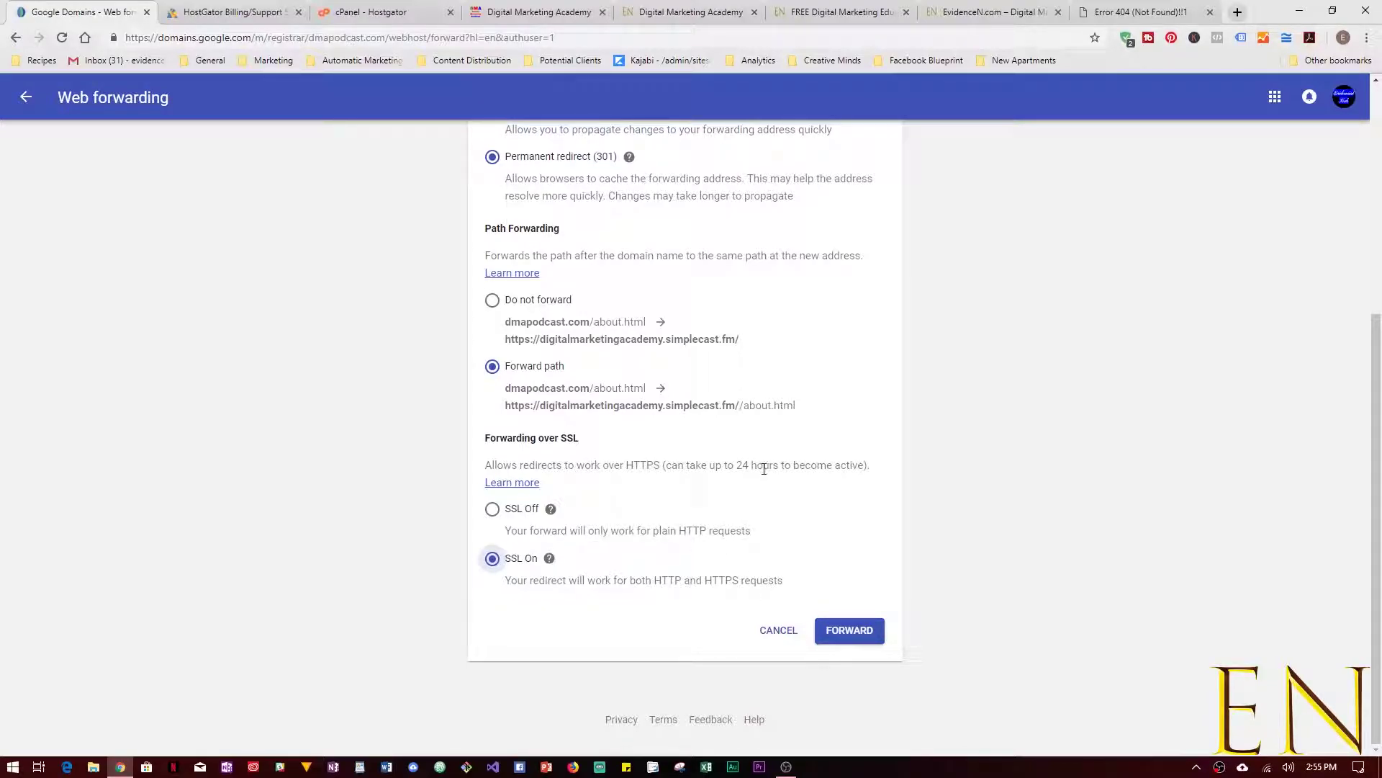
scroll(827, 404, "up", 2)
scroll(807, 432, "down", 2)
left_click(862, 630)
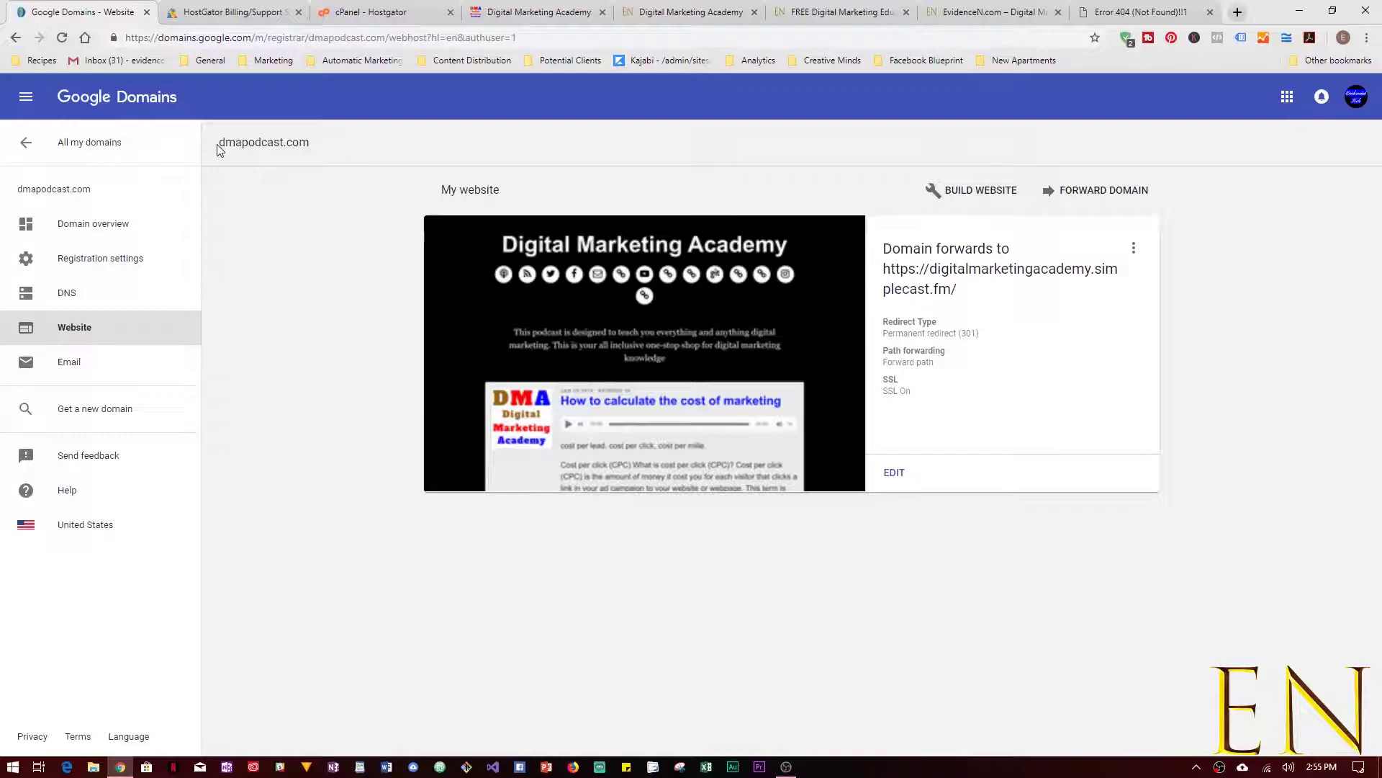
left_click_drag(221, 148, 321, 149)
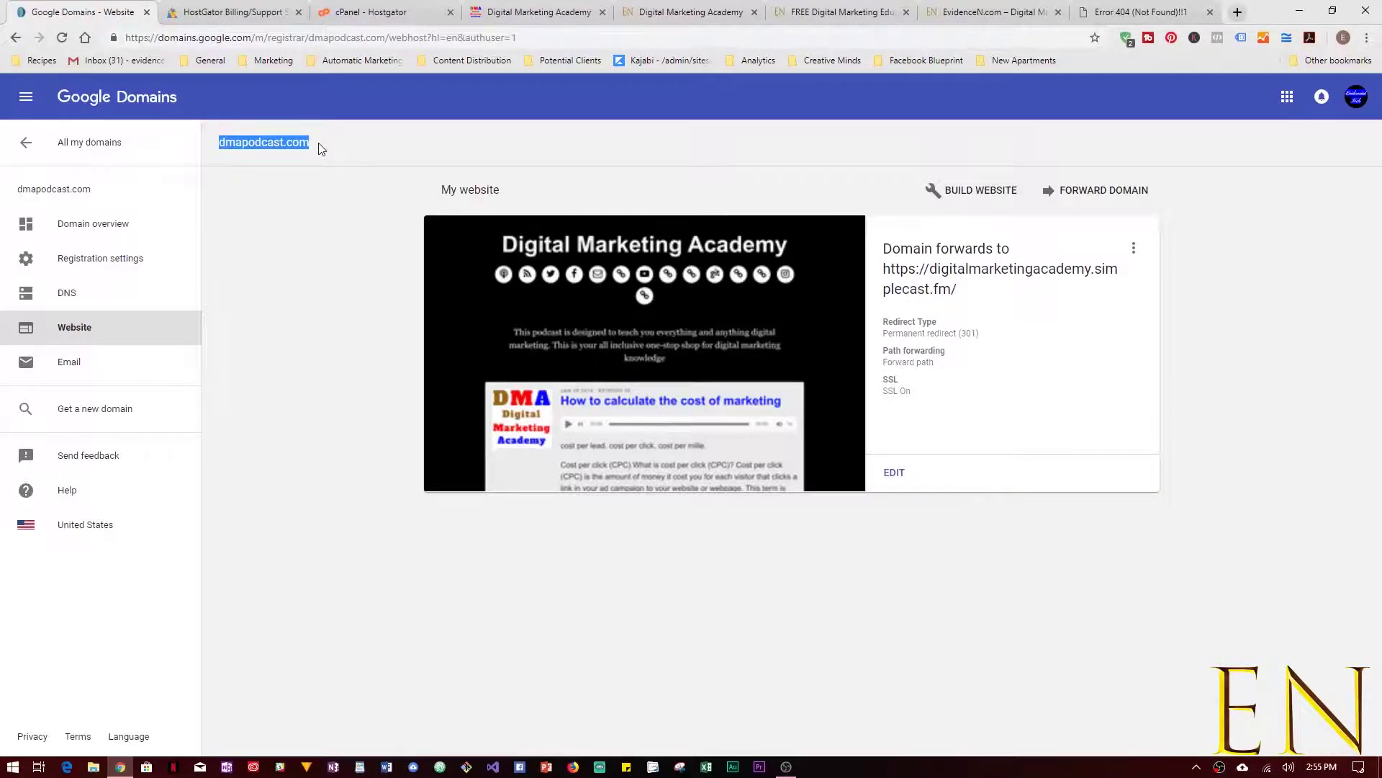
- Compare the podcast site with the dmapodcast.com page, and reload dmapodcast.com to test its forwarding
left_click(308, 221)
left_click(541, 13)
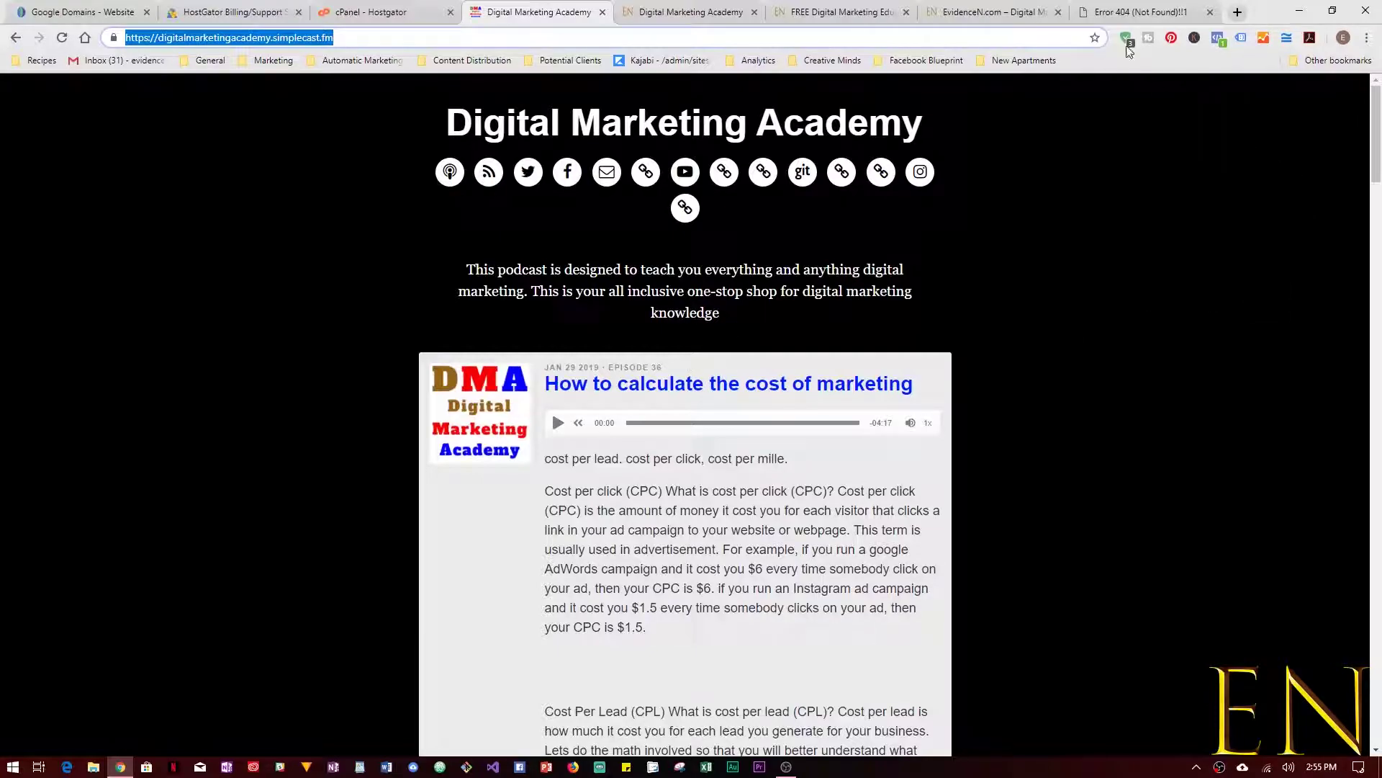
left_click(1139, 13)
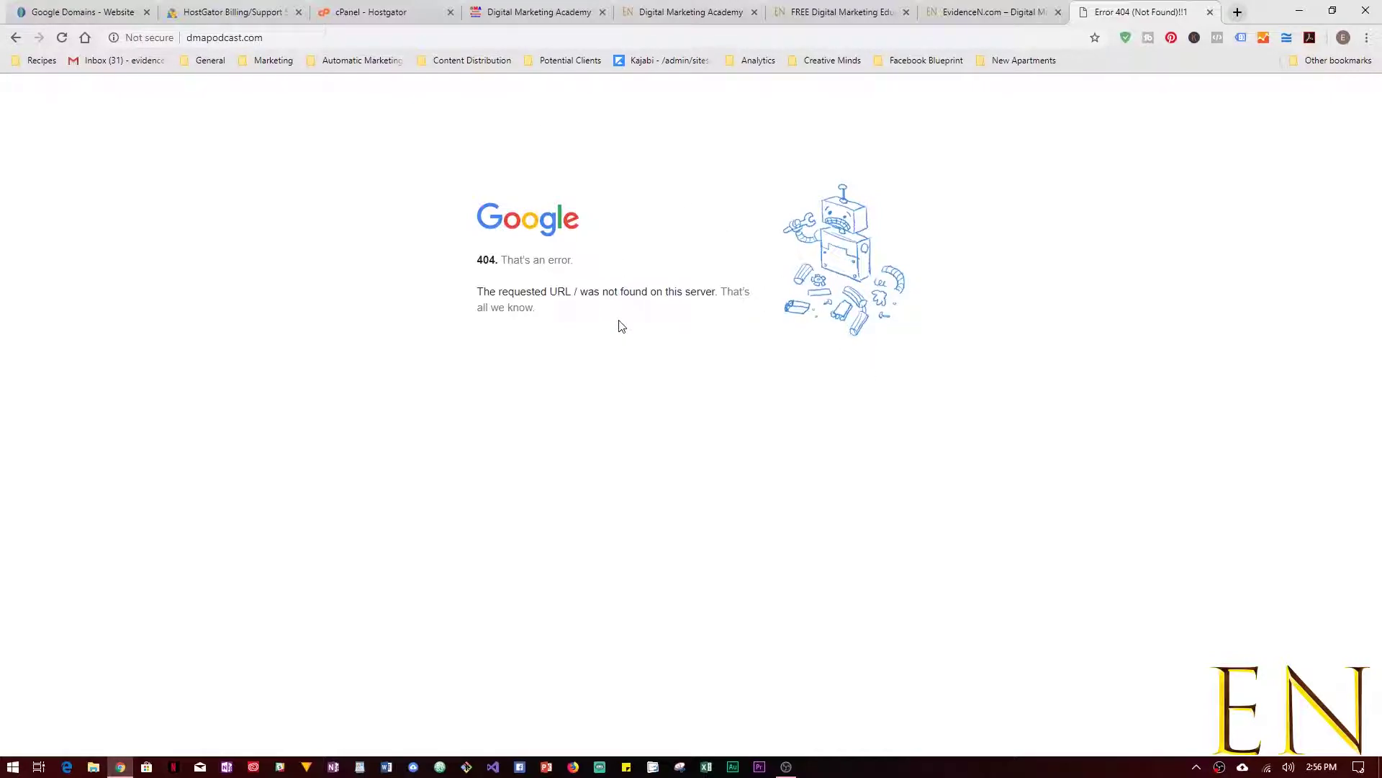
left_click(80, 12)
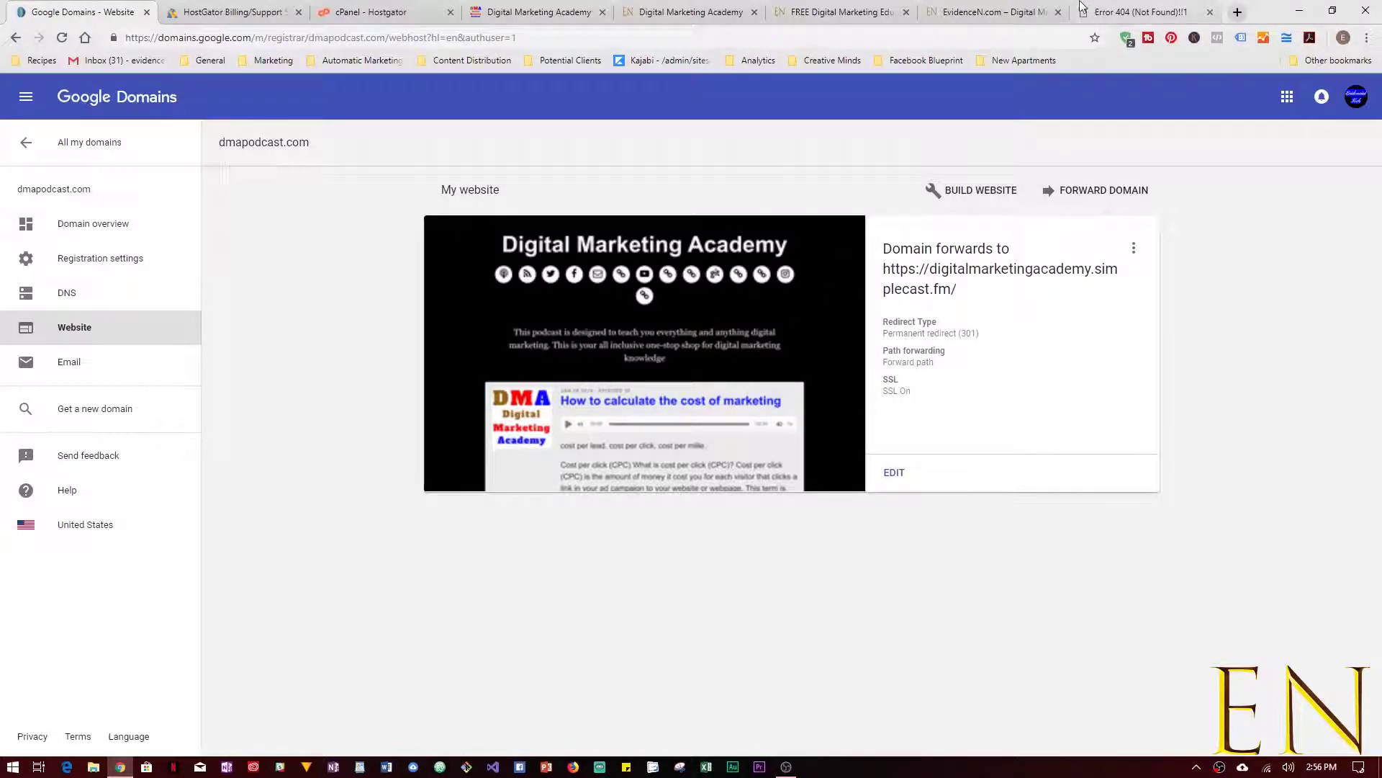
left_click(1134, 12)
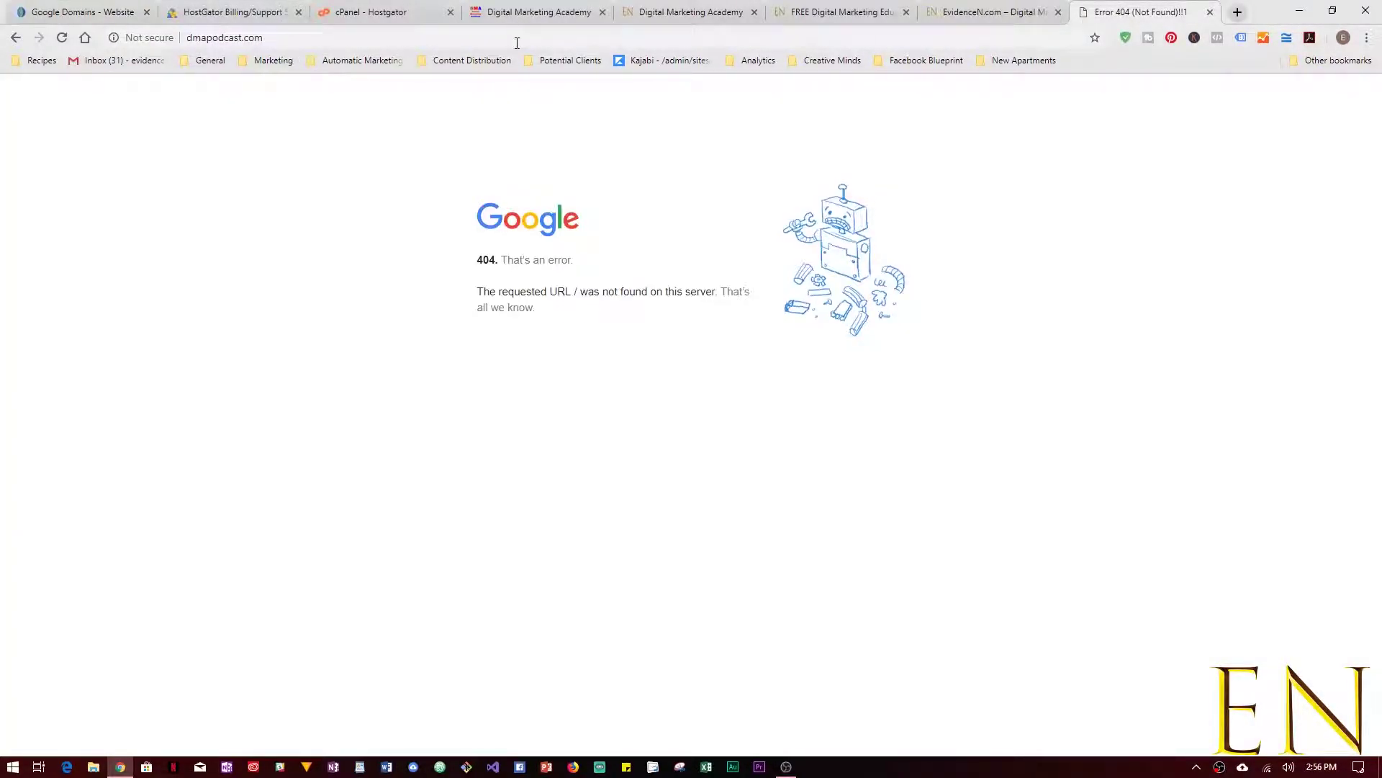
left_click(548, 12)
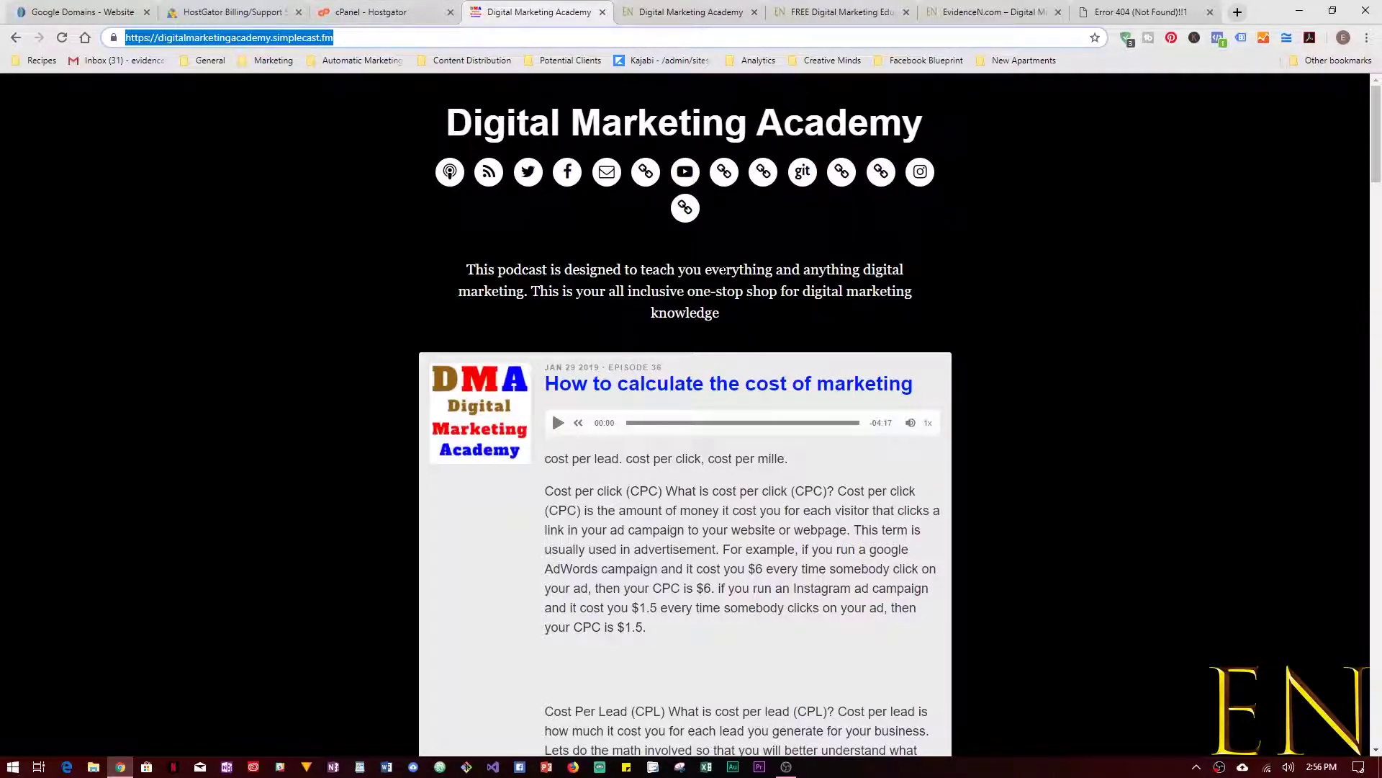
left_click(1136, 13)
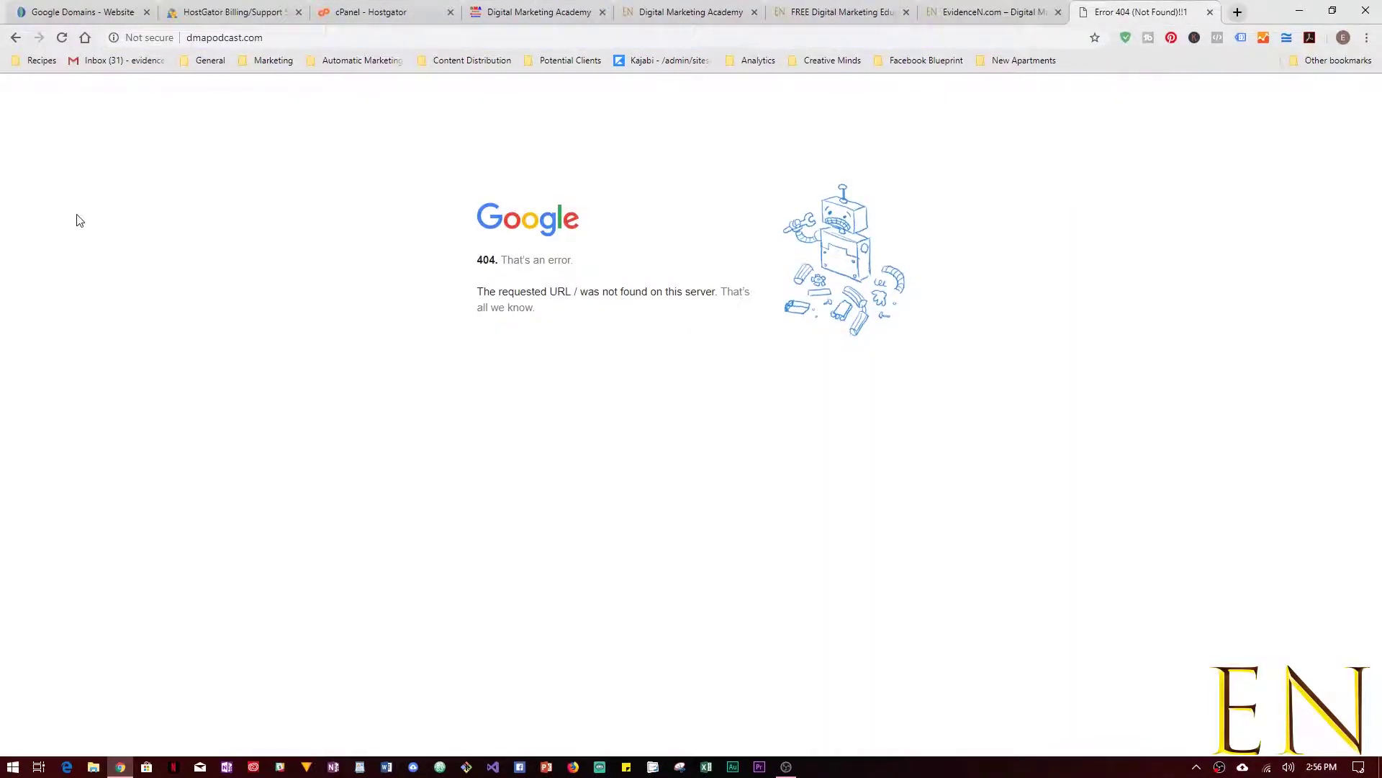
left_click(62, 37)
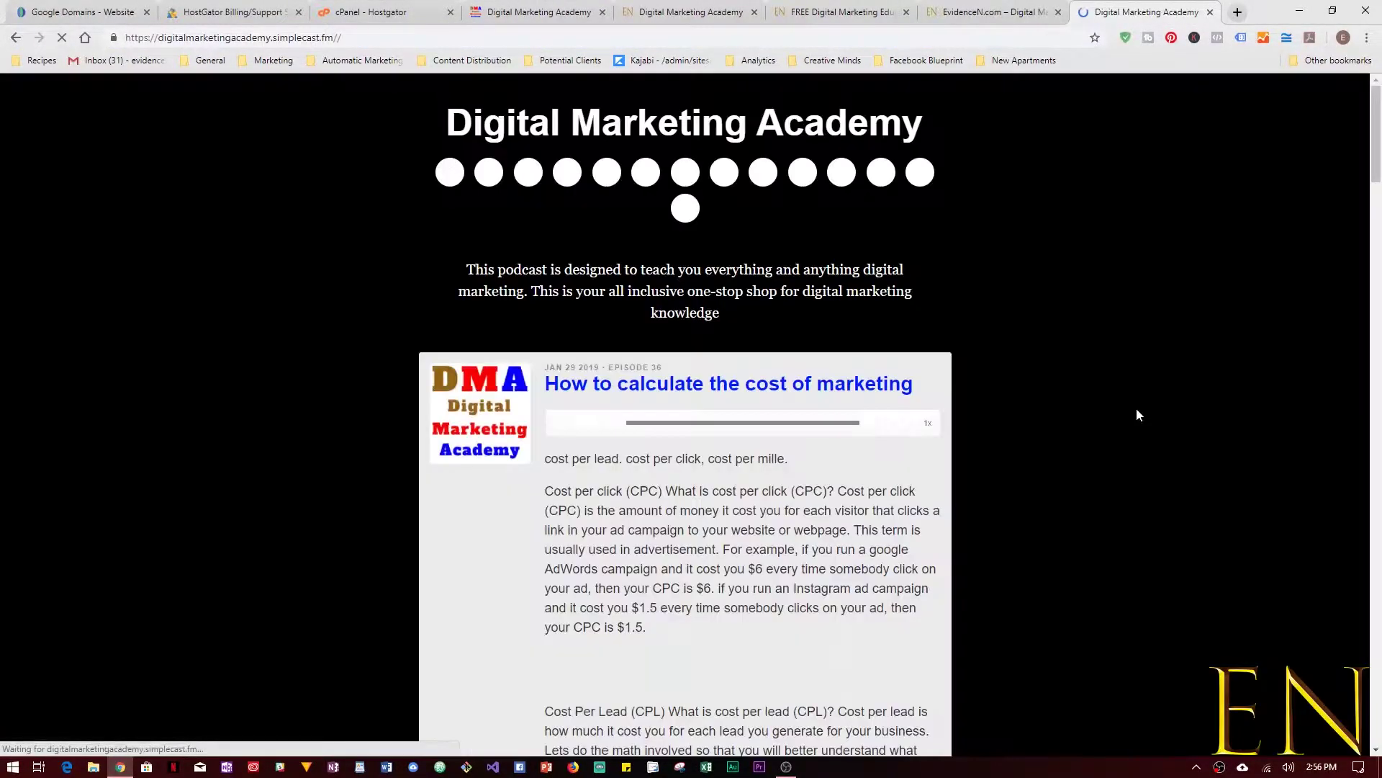
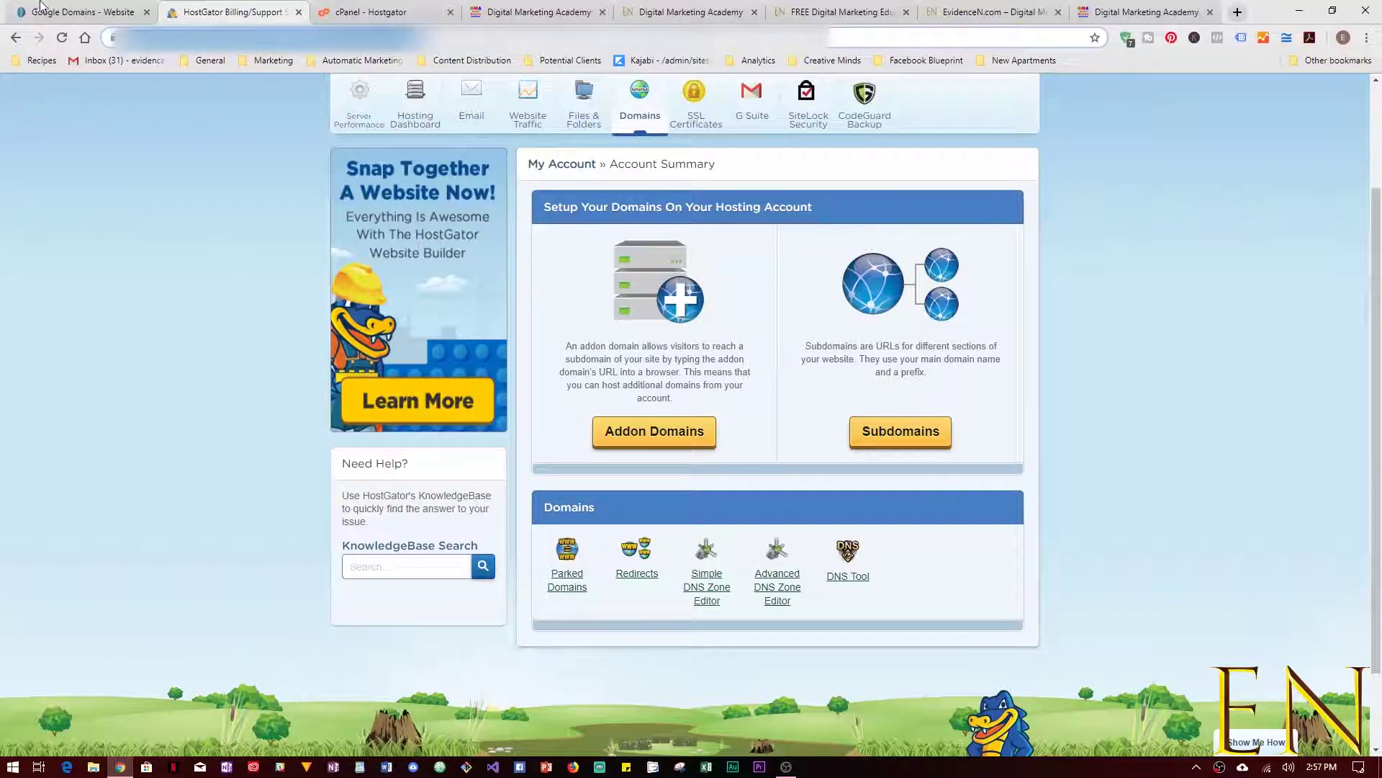
- Return to the list of all domains and open the website forwarding setup for evidencen.com
left_click(64, 141)
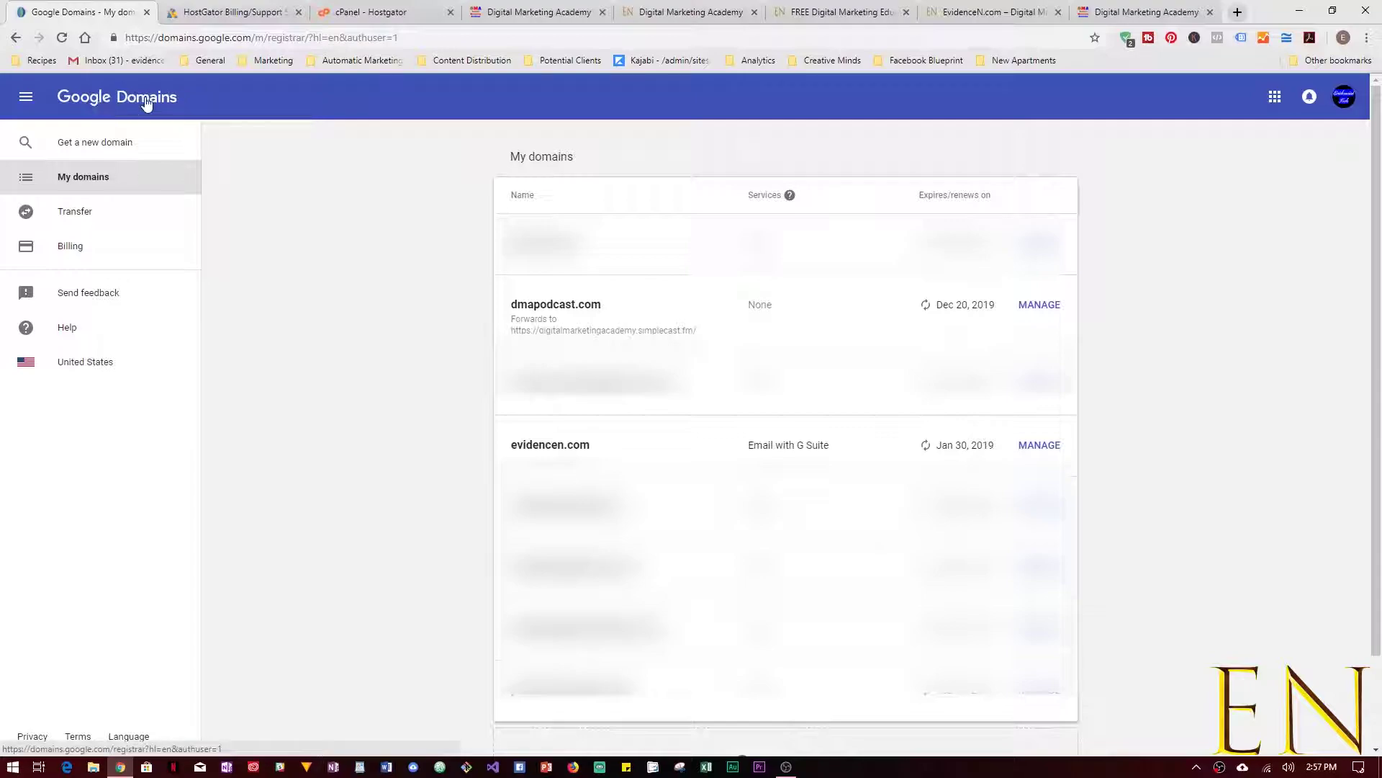
left_click(561, 445)
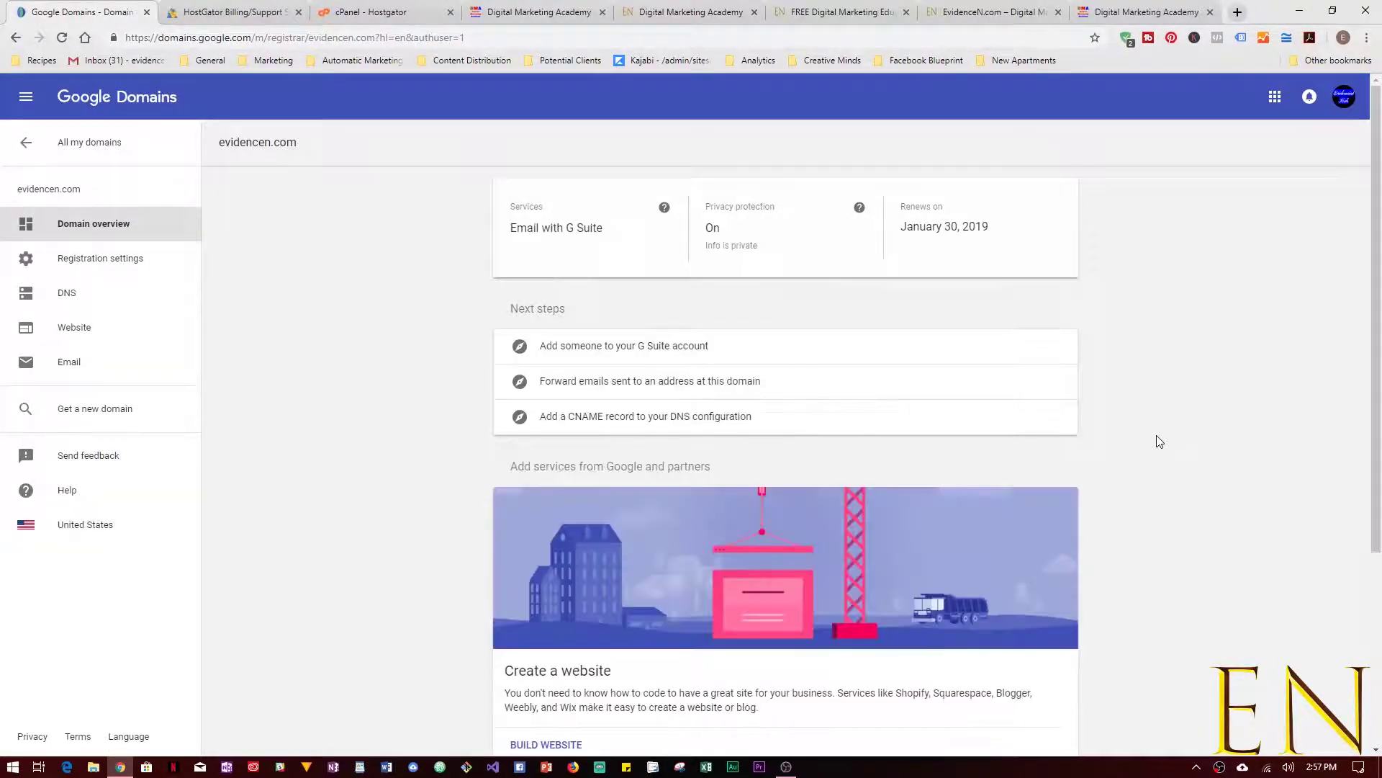
left_click(101, 340)
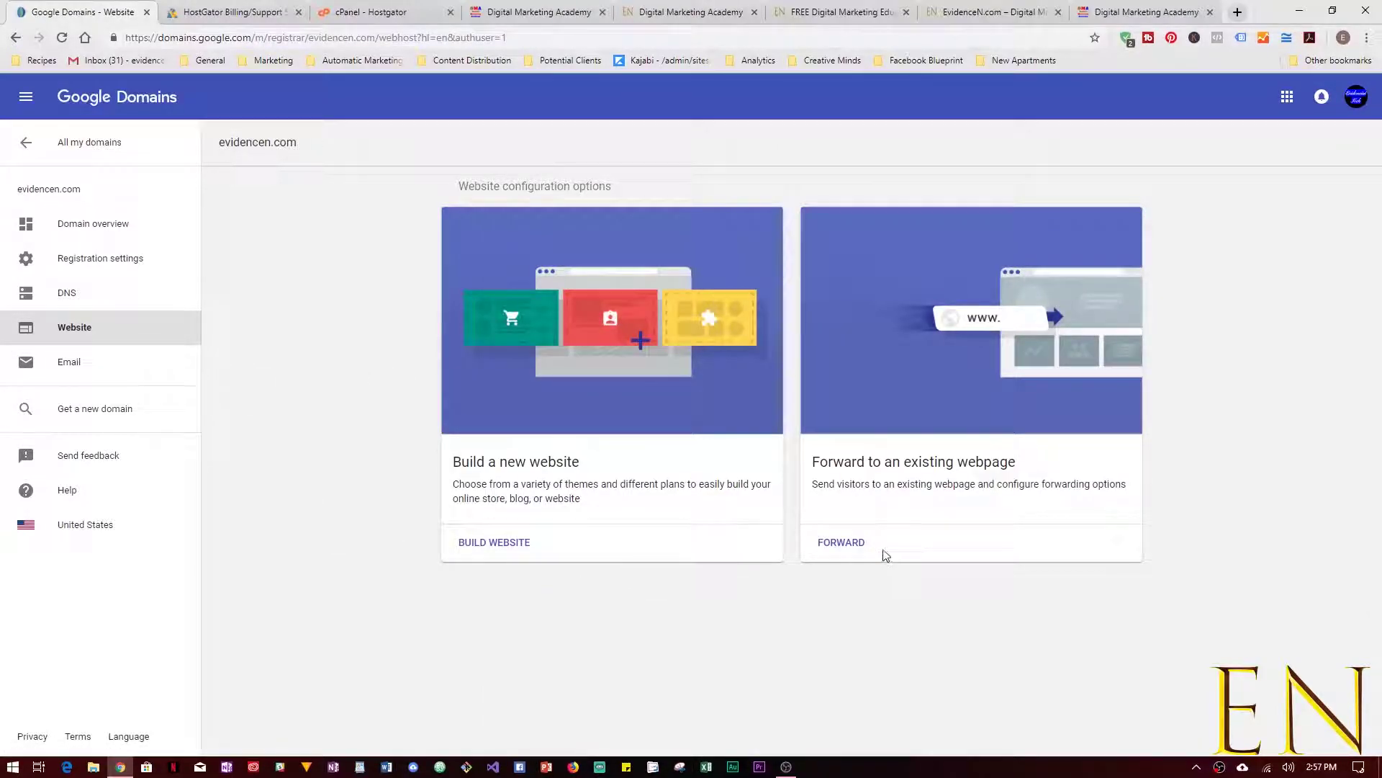
left_click(835, 542)
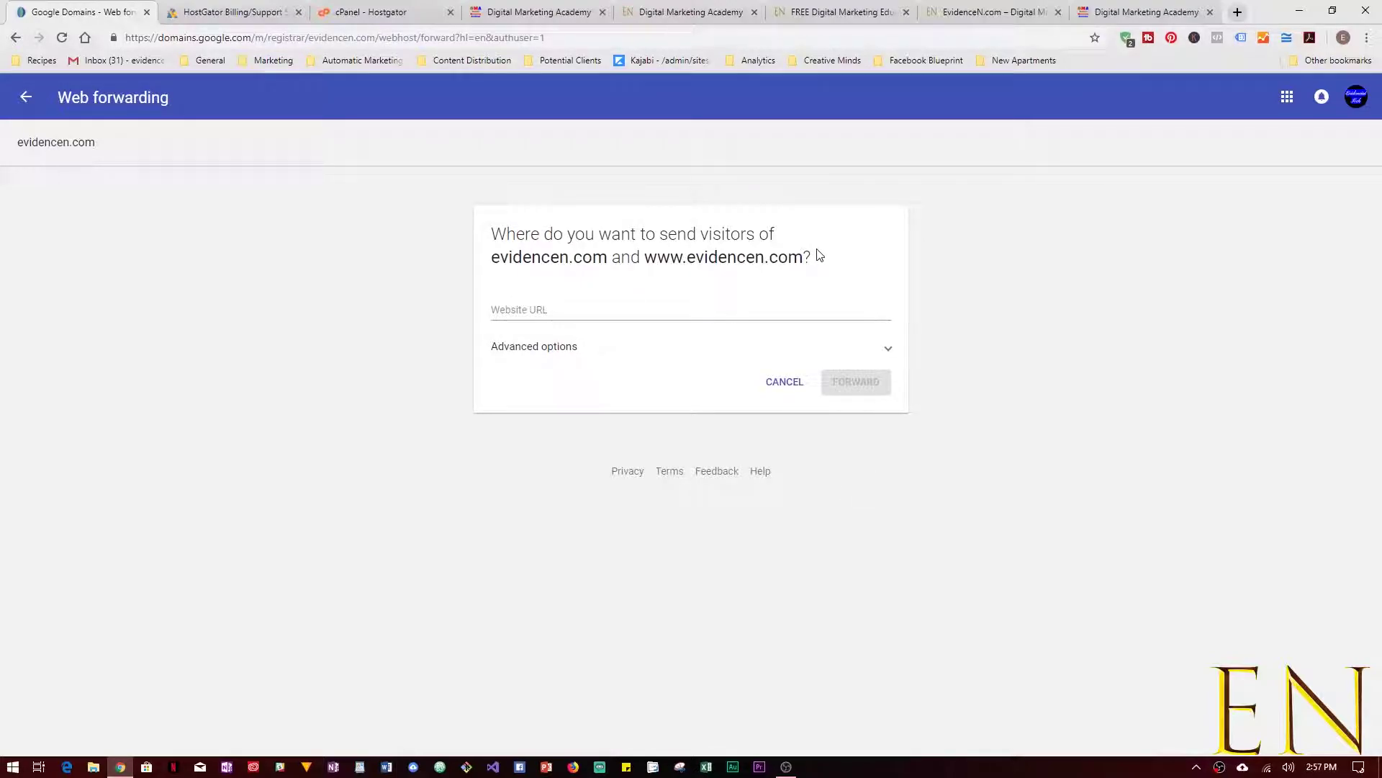
left_click(831, 12)
left_click(704, 12)
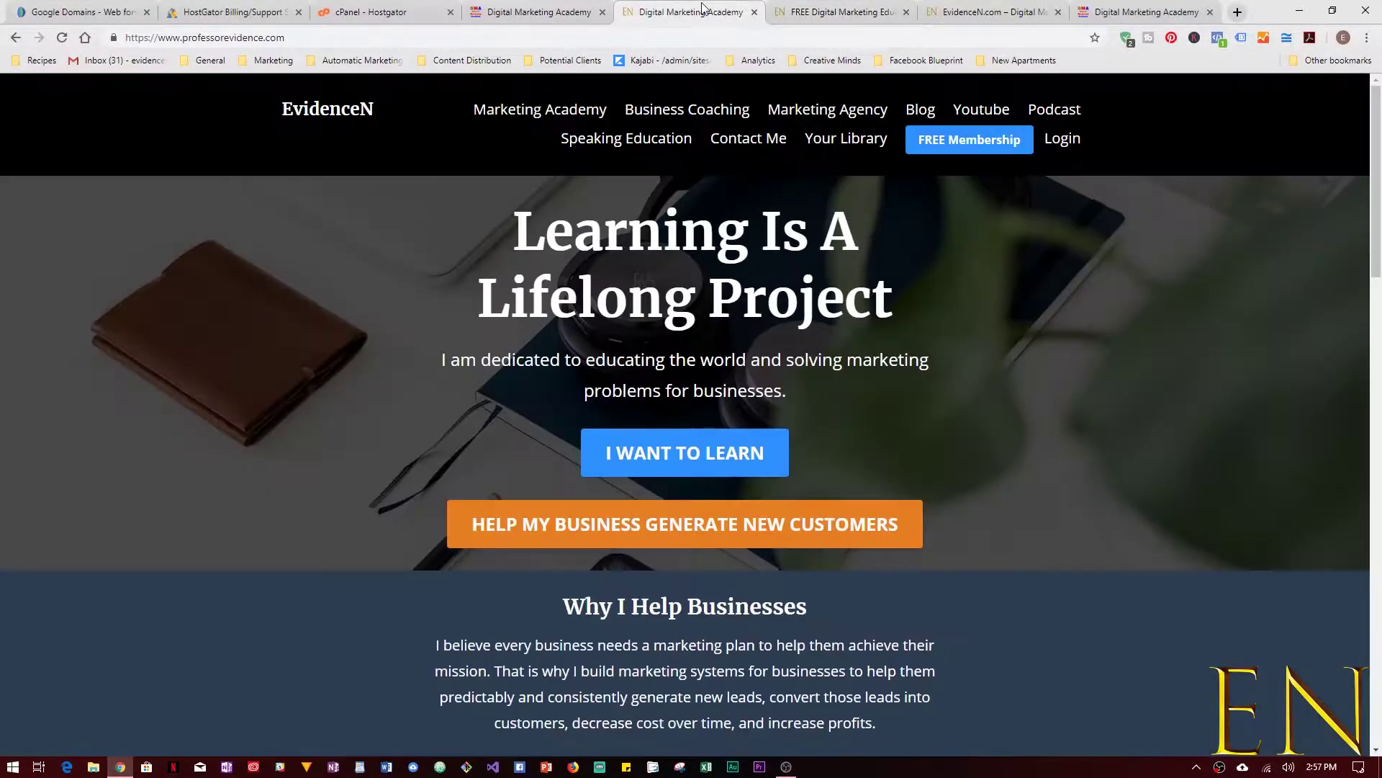
left_click(569, 37)
key("ctrl+a")
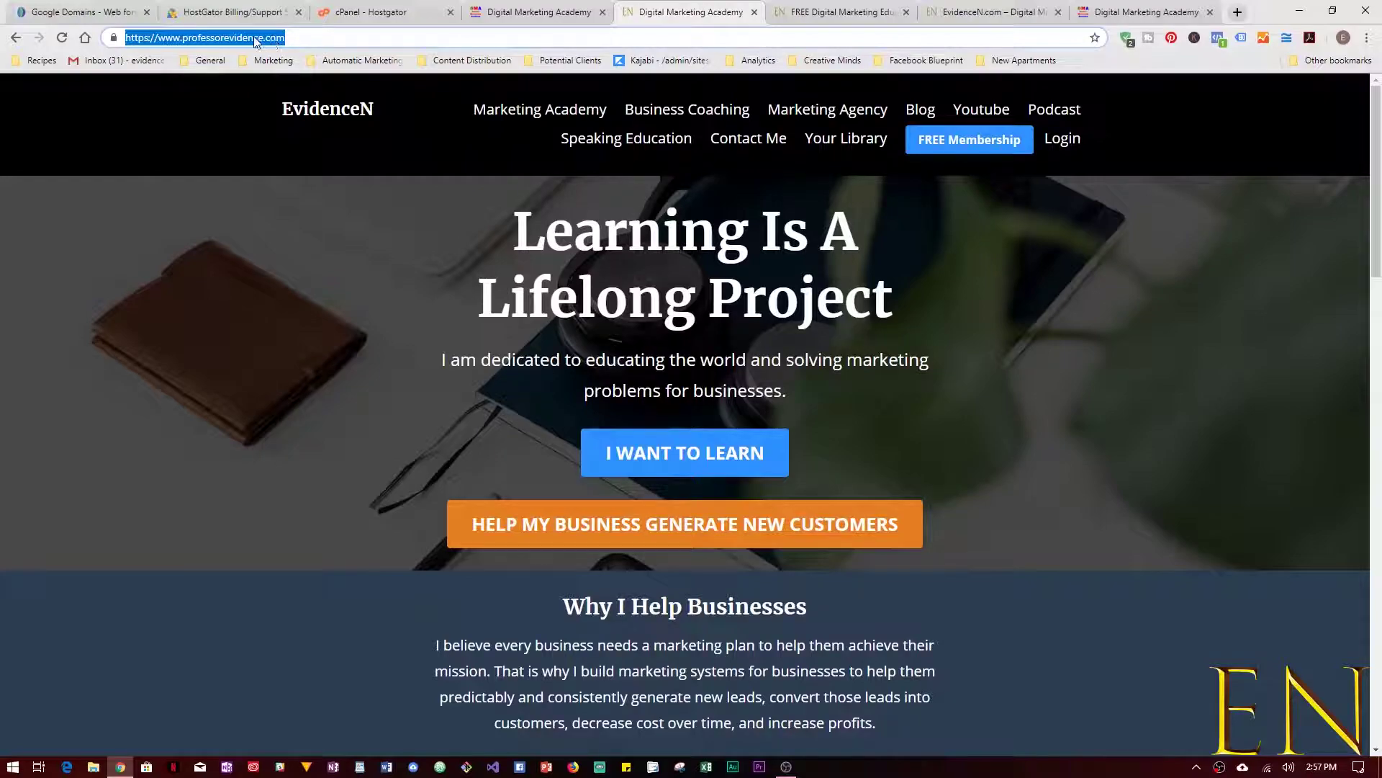
right_click(253, 40)
key("Escape")
right_click(252, 42)
left_click(304, 128)
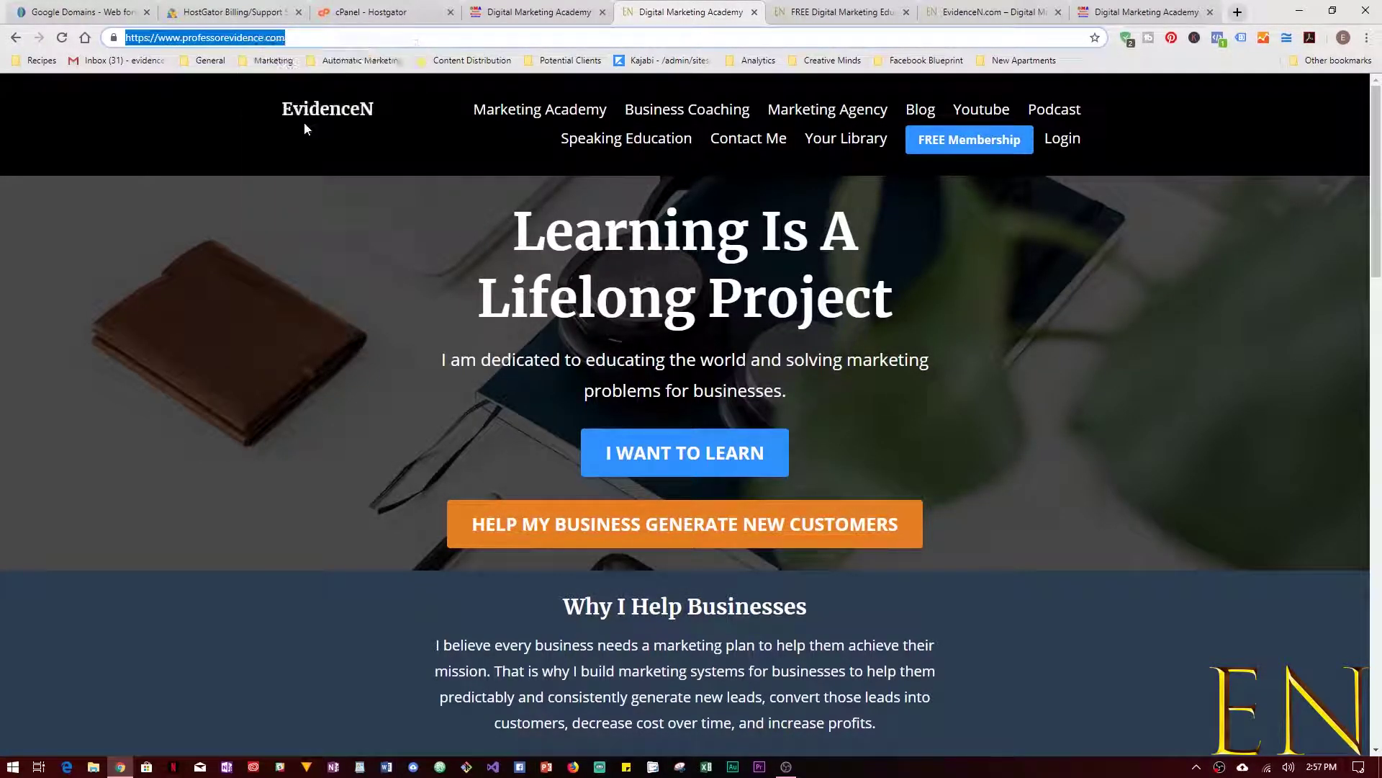
left_click(104, 10)
left_click(531, 309)
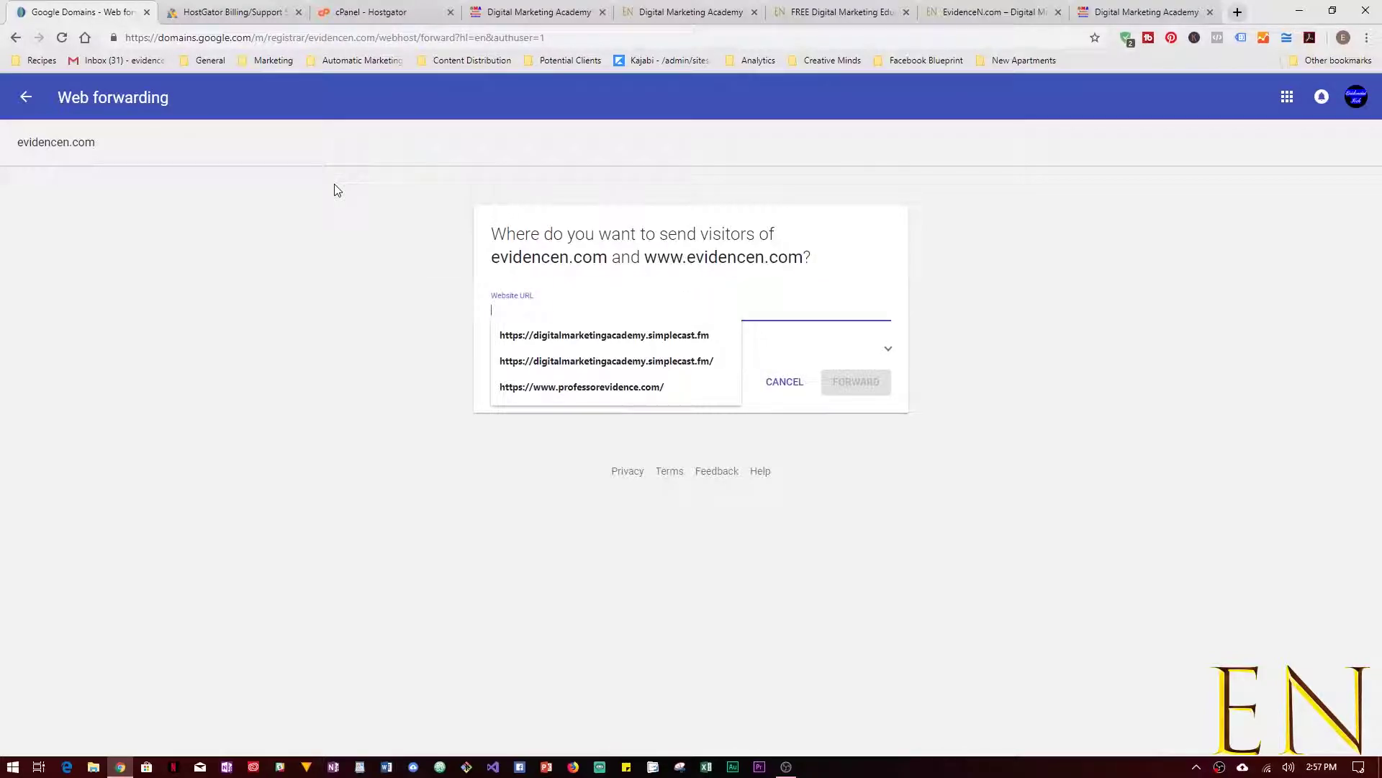
left_click(253, 8)
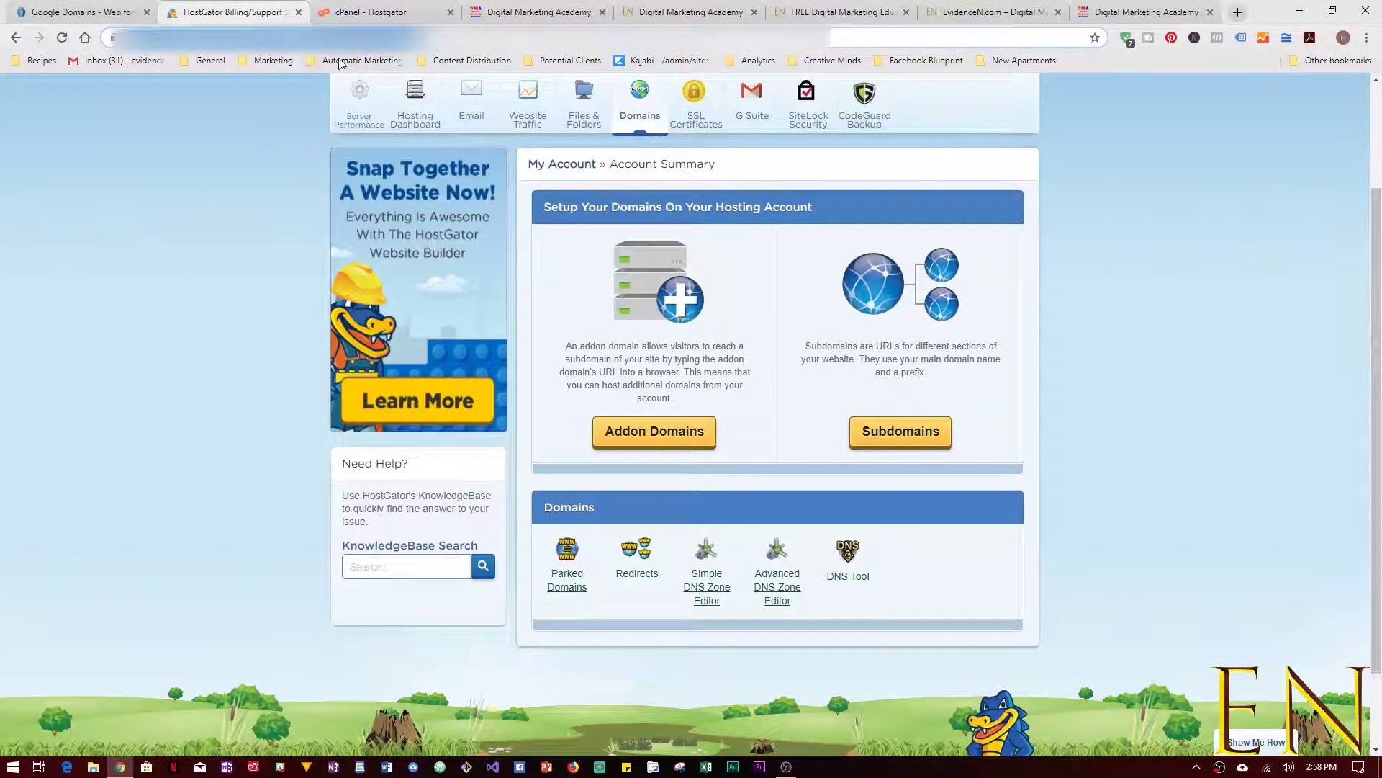
left_click(65, 12)
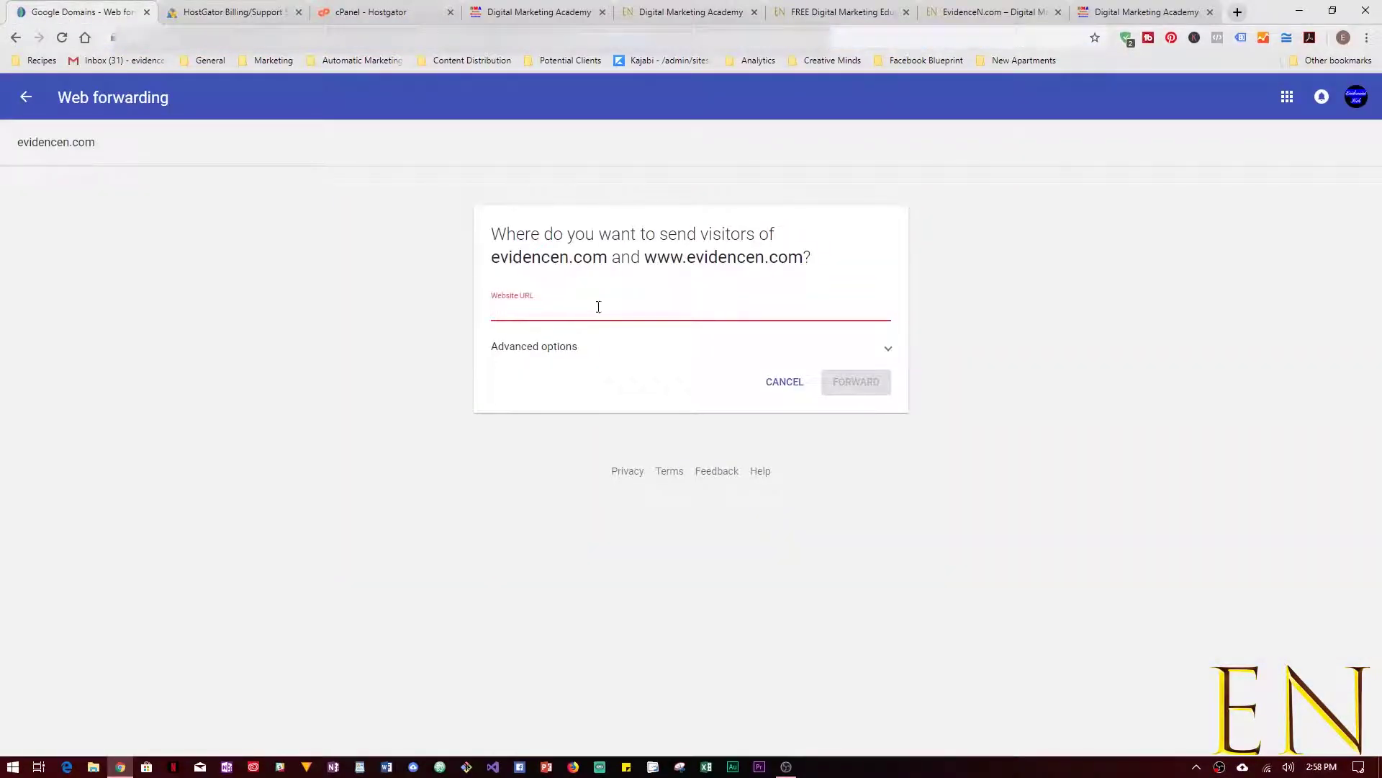
left_click(523, 309)
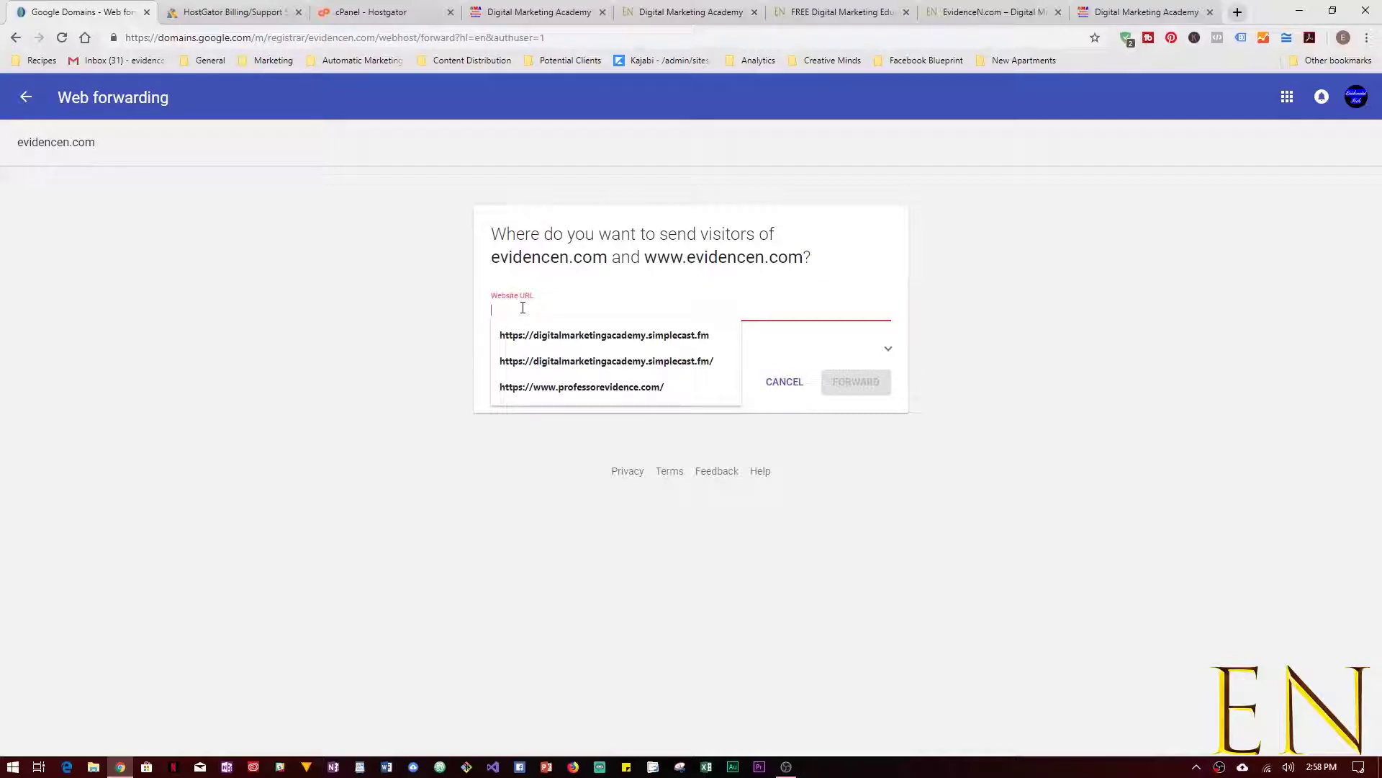
left_click(582, 386)
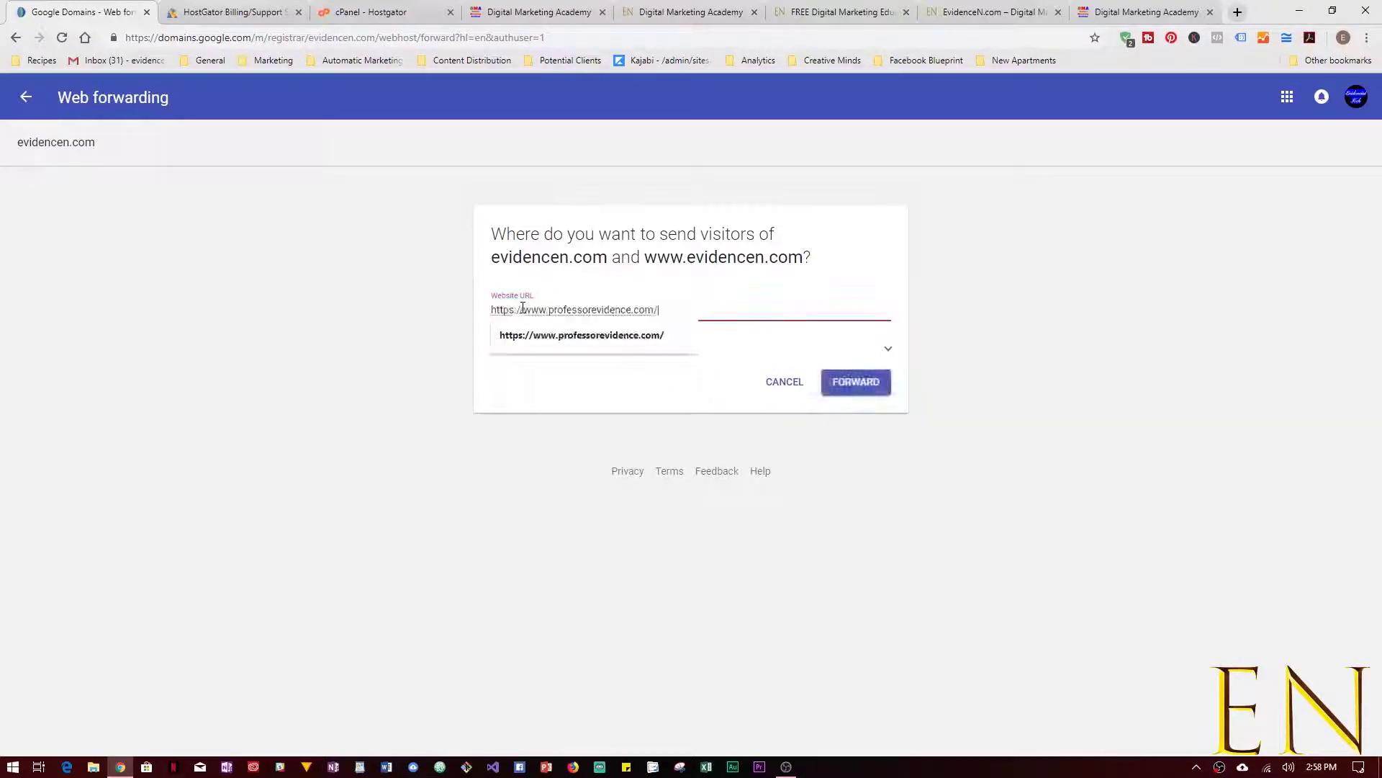
left_click(1039, 301)
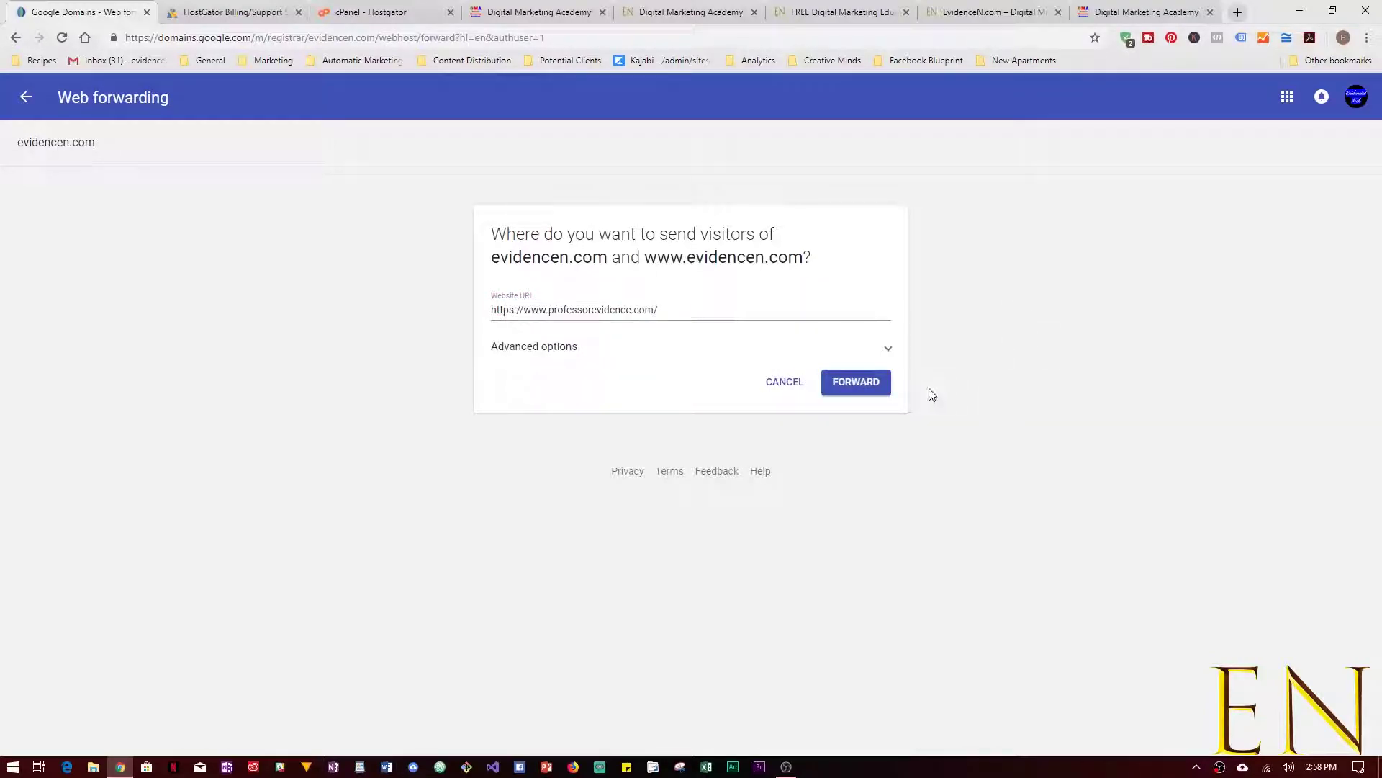
- Set the advanced options to Permanent redirect (301), Forward path and SSL On, and submit the forwarding for evidencen.com
left_click(868, 358)
scroll(835, 572, "down", 1)
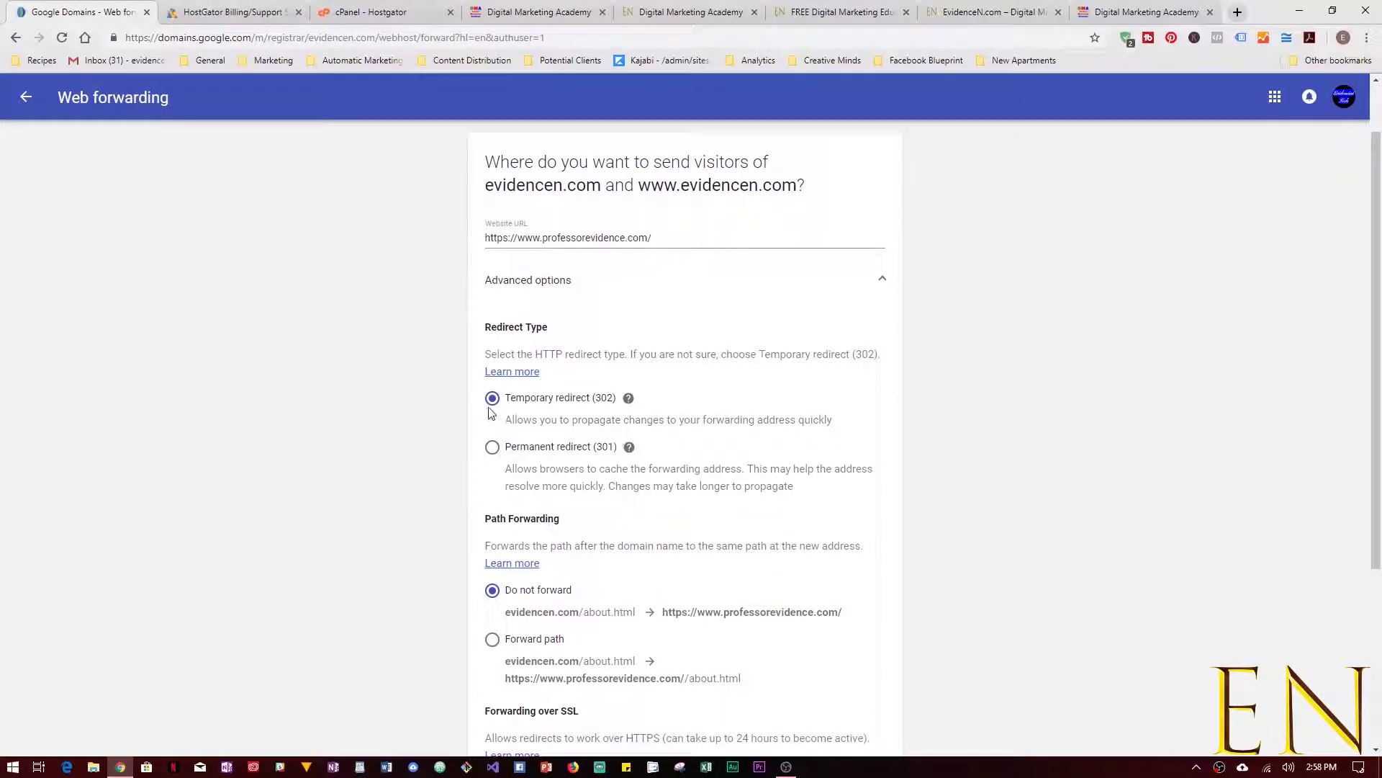
scroll(747, 620, "down", 2)
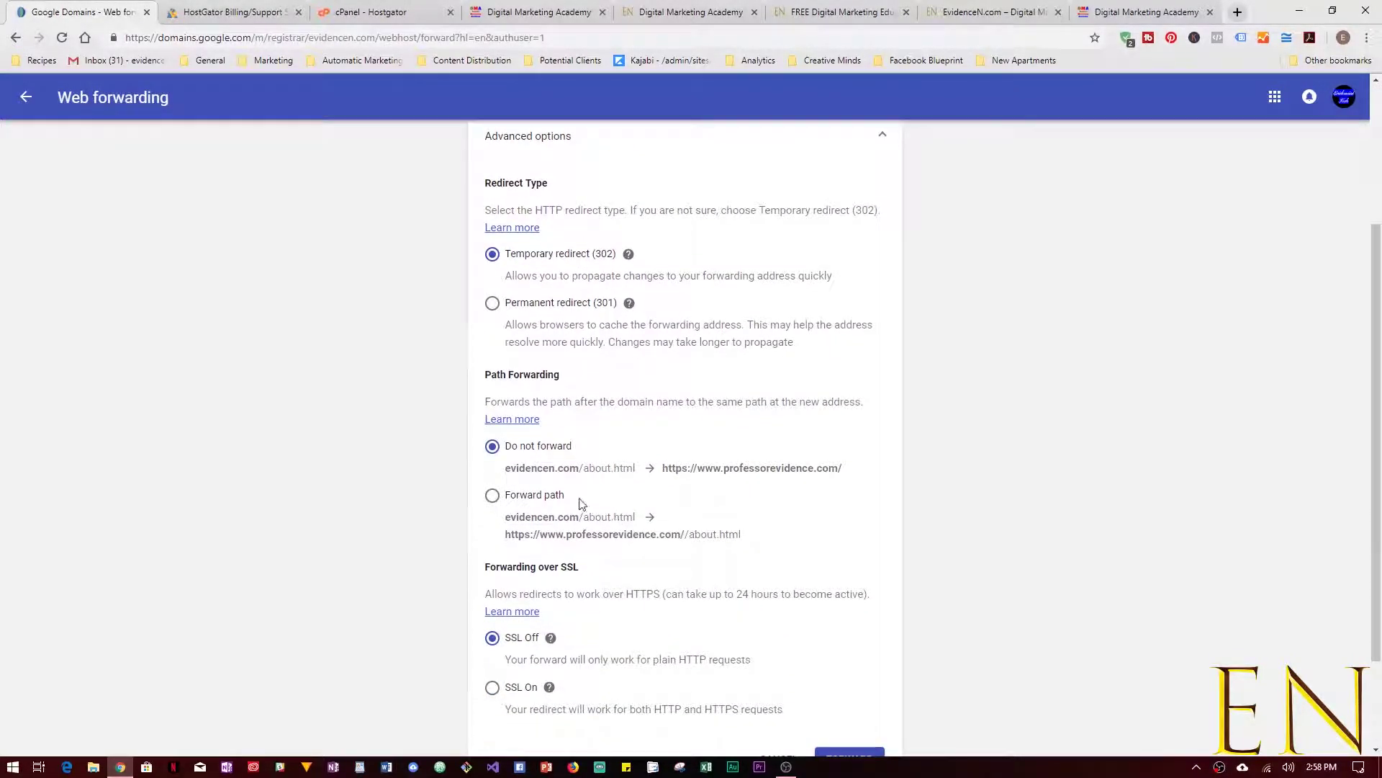
left_click(545, 501)
left_click(565, 303)
scroll(670, 522, "down", 2)
left_click(492, 558)
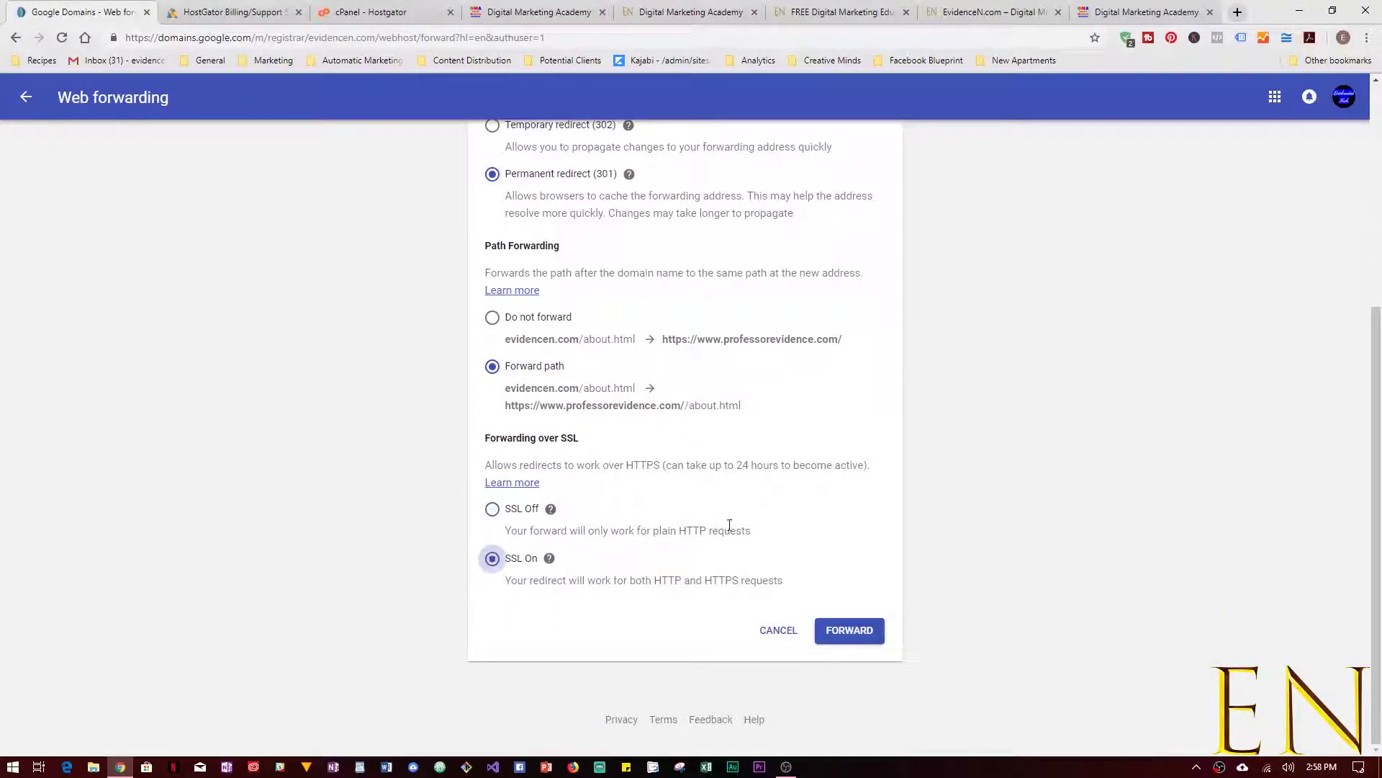
left_click(850, 631)
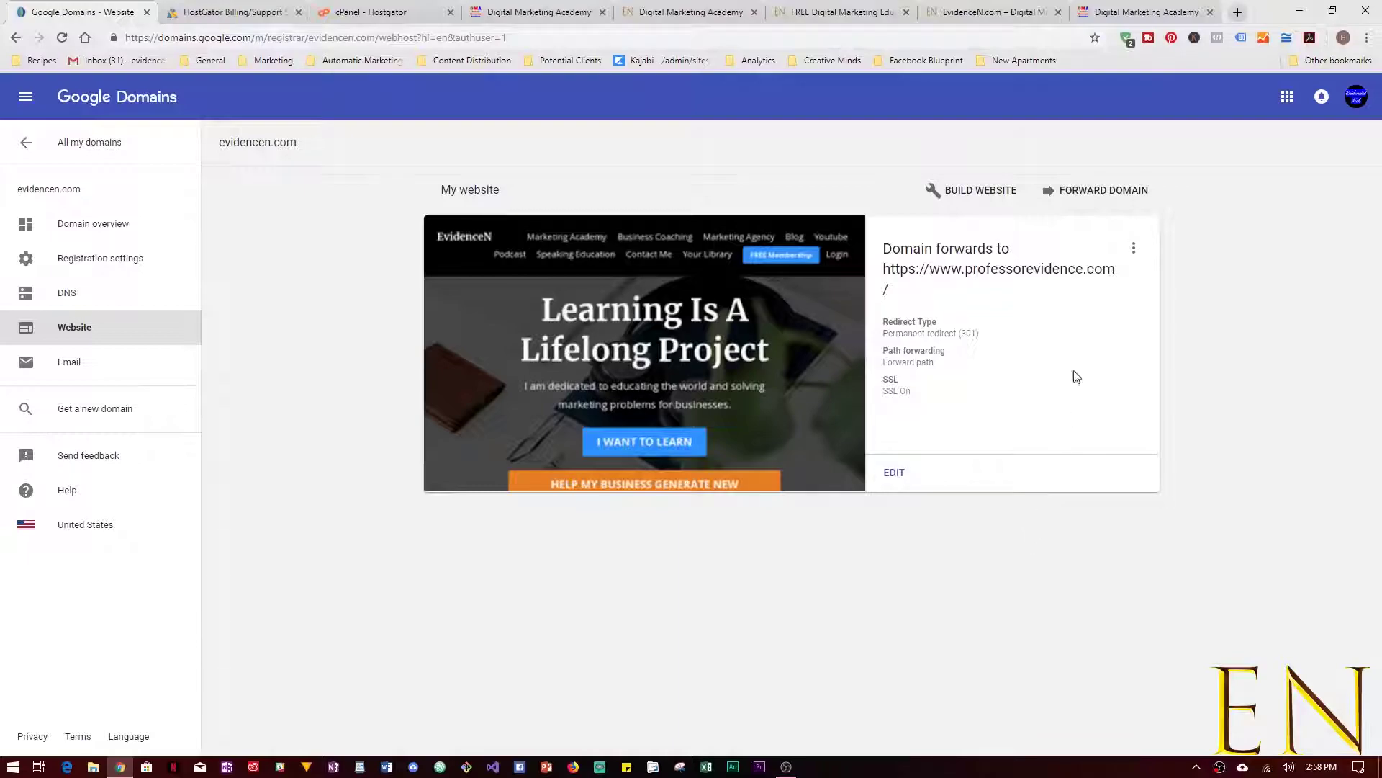
- Compare the evidencen.com site with its forwarding target, and reload evidencen.com to test the redirect
left_click(1007, 16)
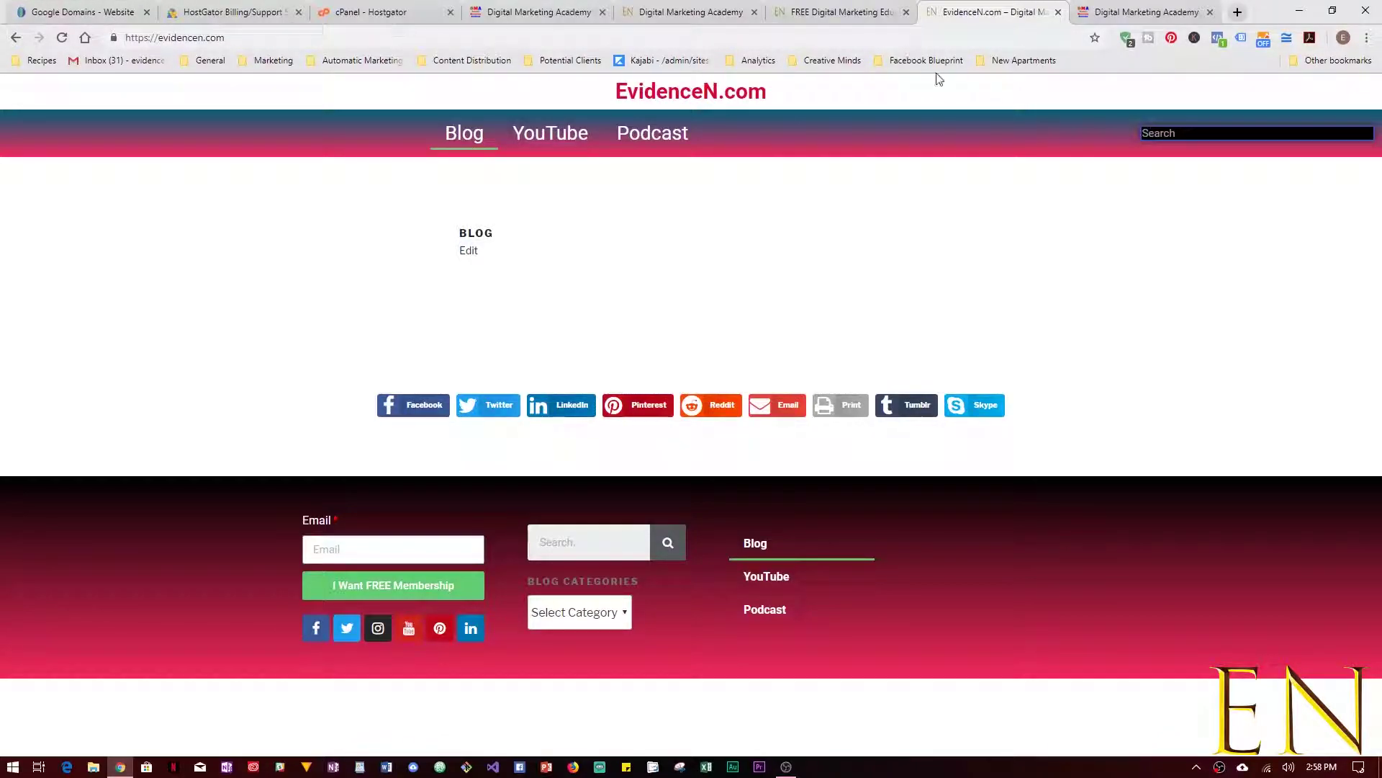
left_click(690, 15)
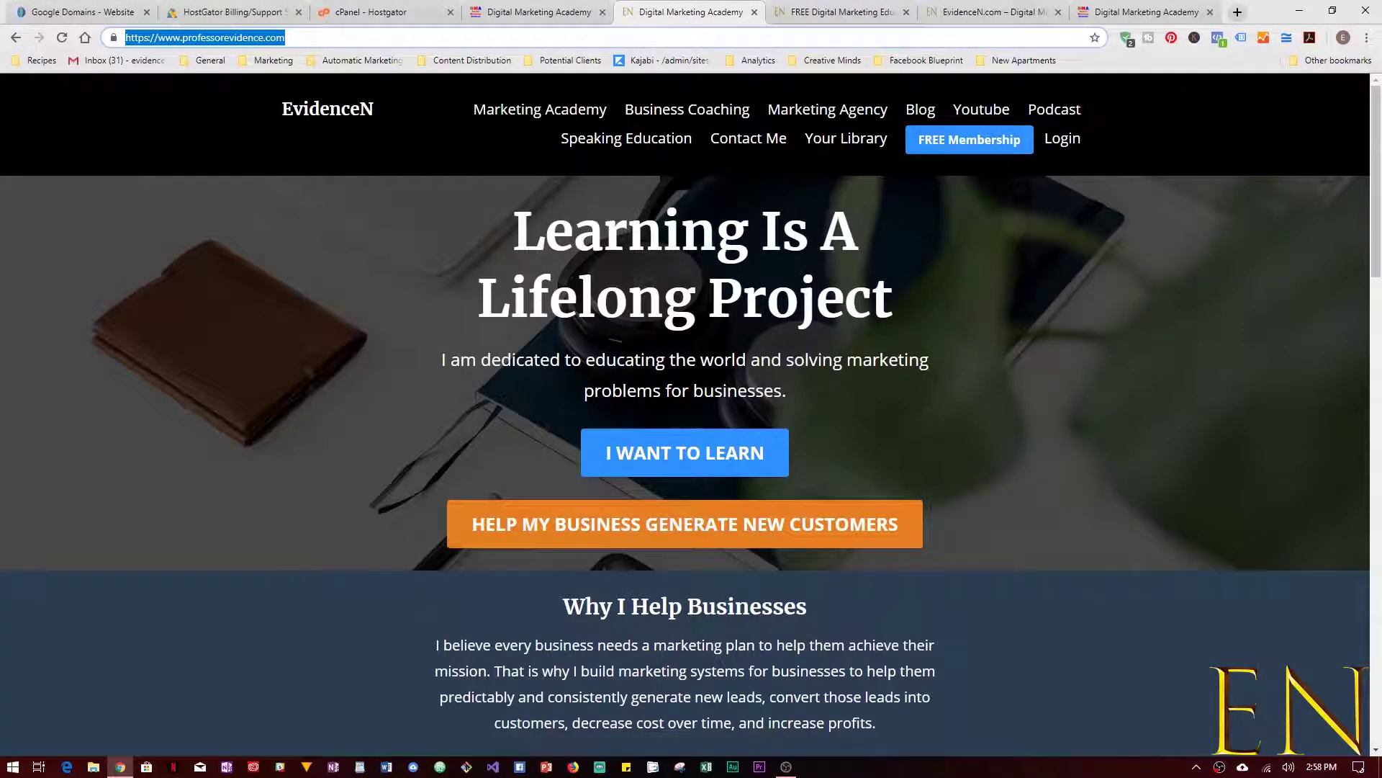
left_click(94, 13)
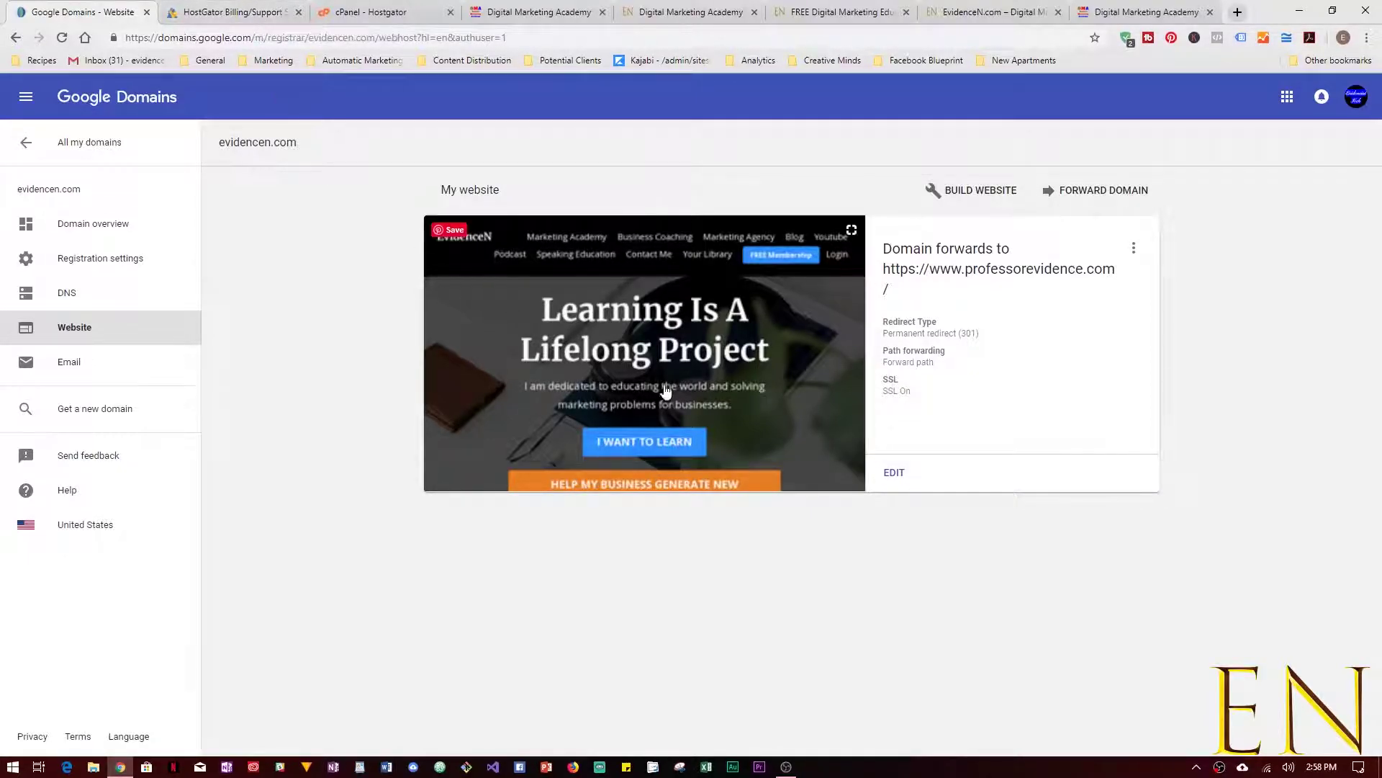
left_click(985, 19)
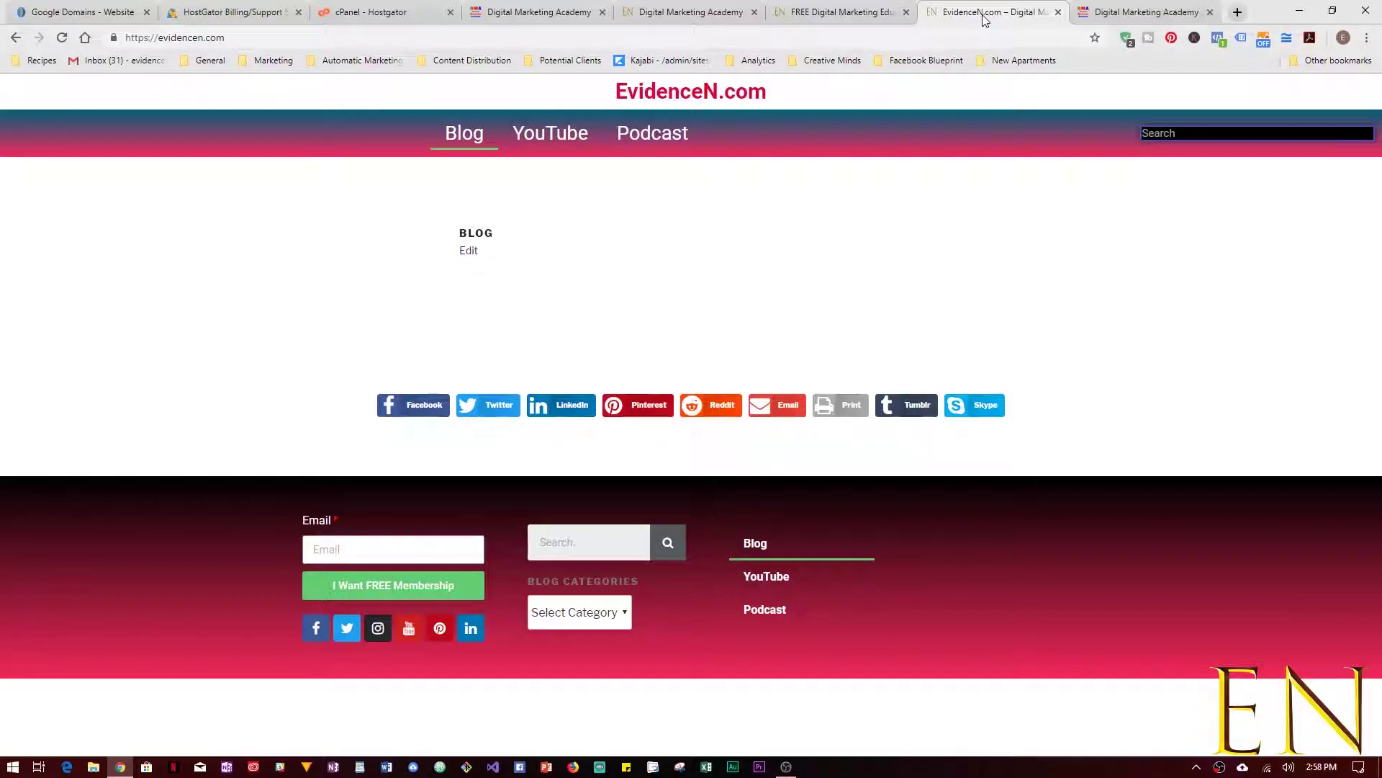
left_click(62, 39)
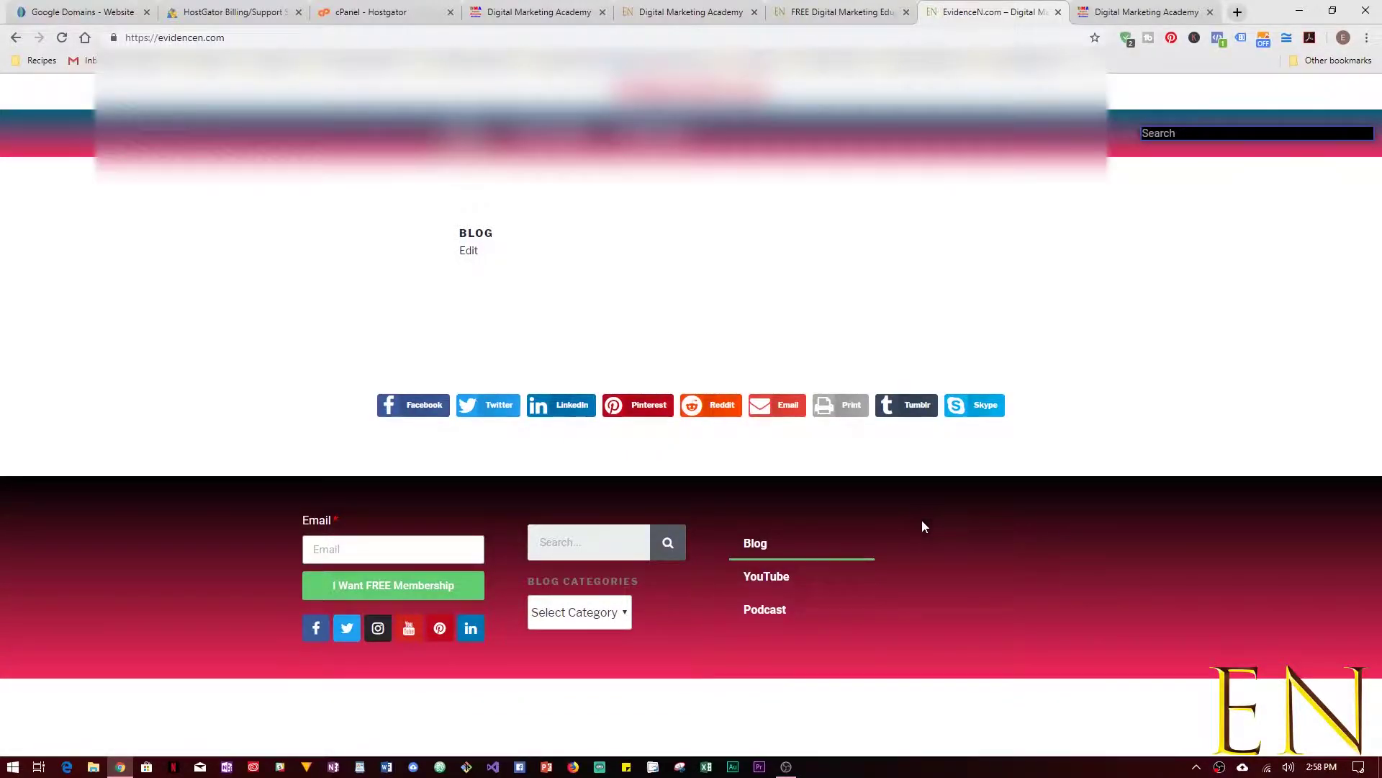
left_click(350, 38)
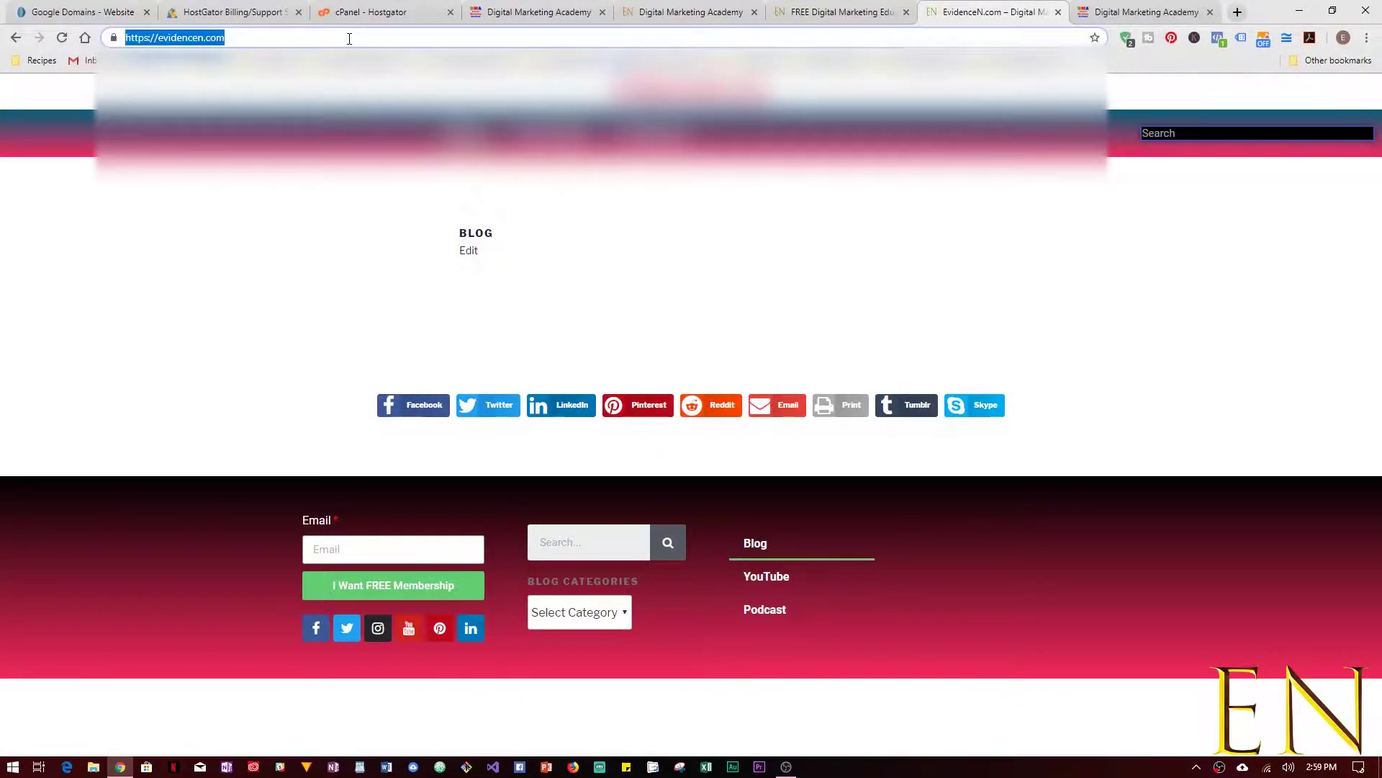
key("Return")
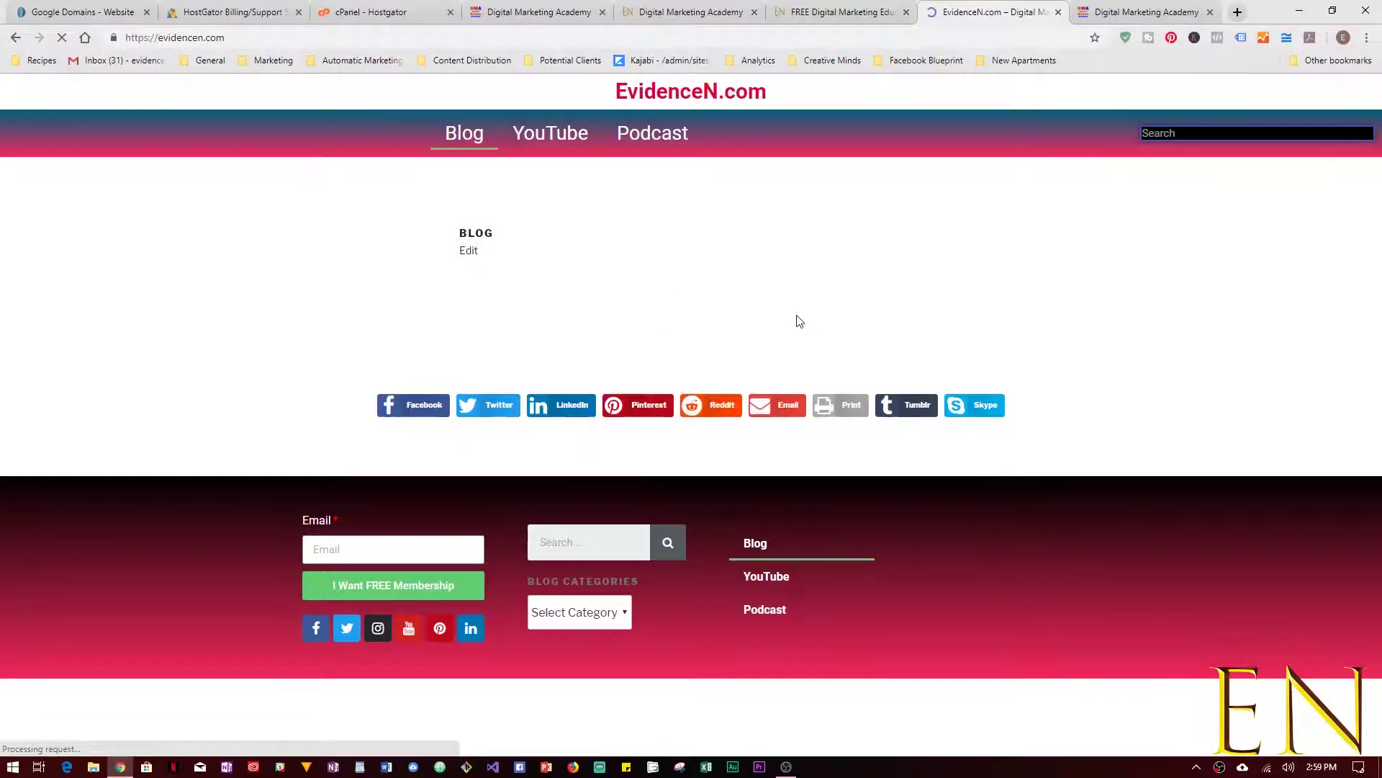
- Review the evidencen.com forwarding settings and the HostGator domain options, and go back to the evidencen.com site
key("ctrl+1")
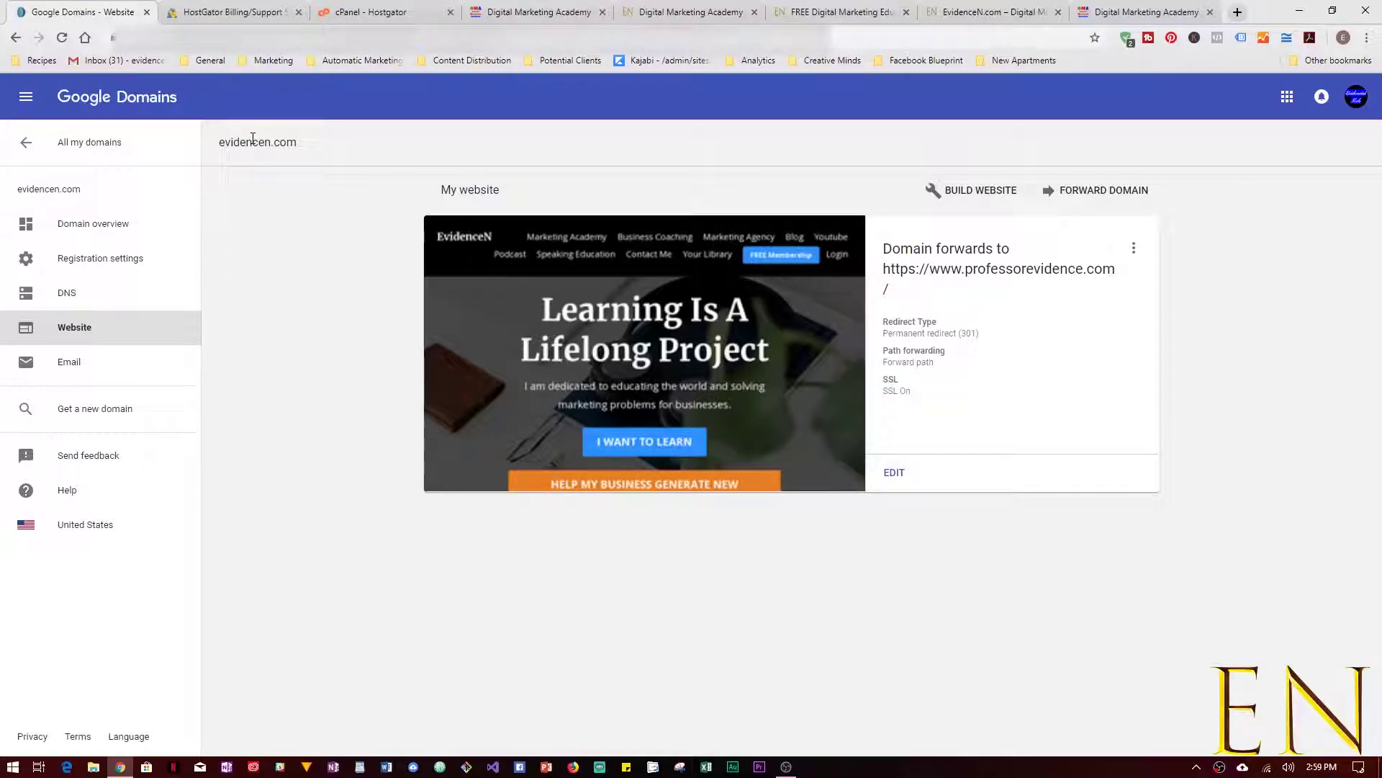
left_click(234, 13)
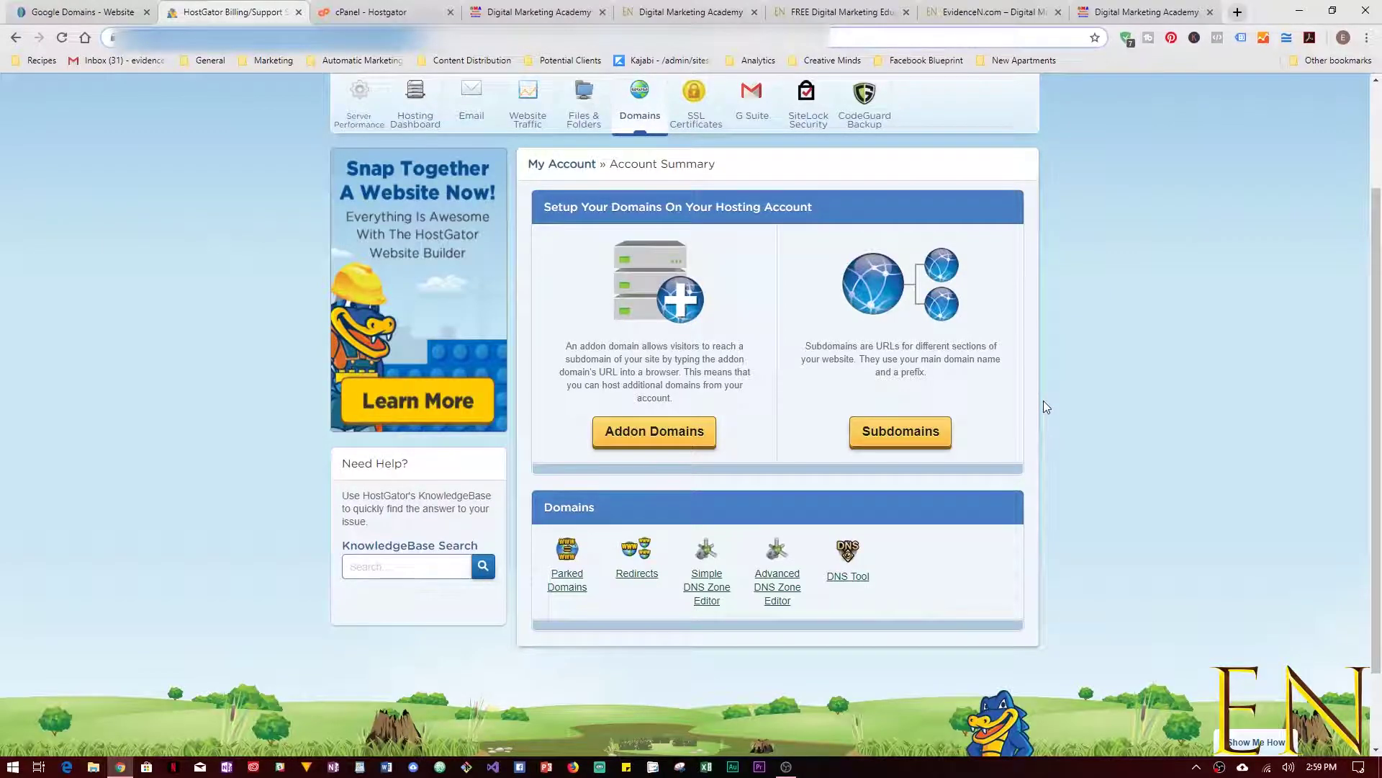
scroll(1043, 401, "up", 2)
left_click(969, 8)
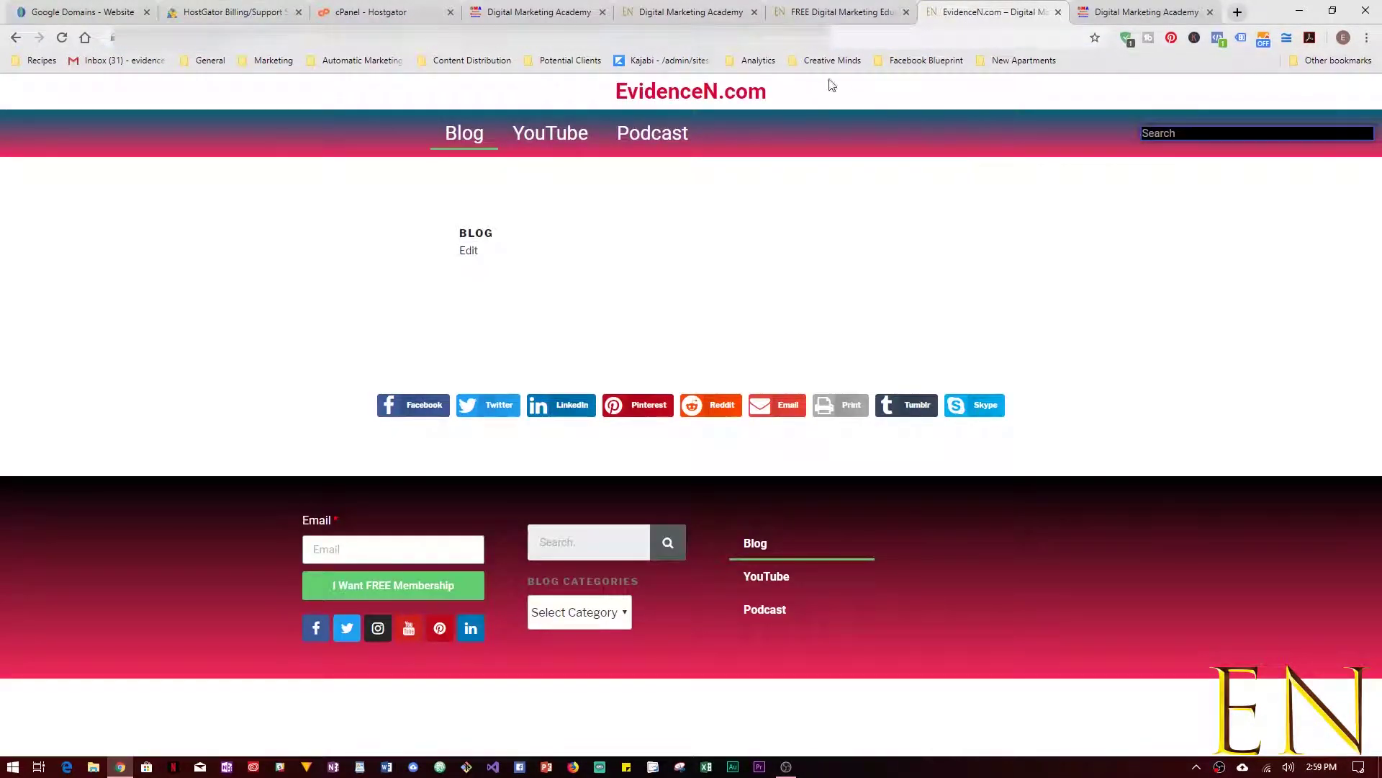
- Switch to the HostGator customer portal and open the Redirects tool from the domain settings of the evidencen.com hosting account
left_click(225, 12)
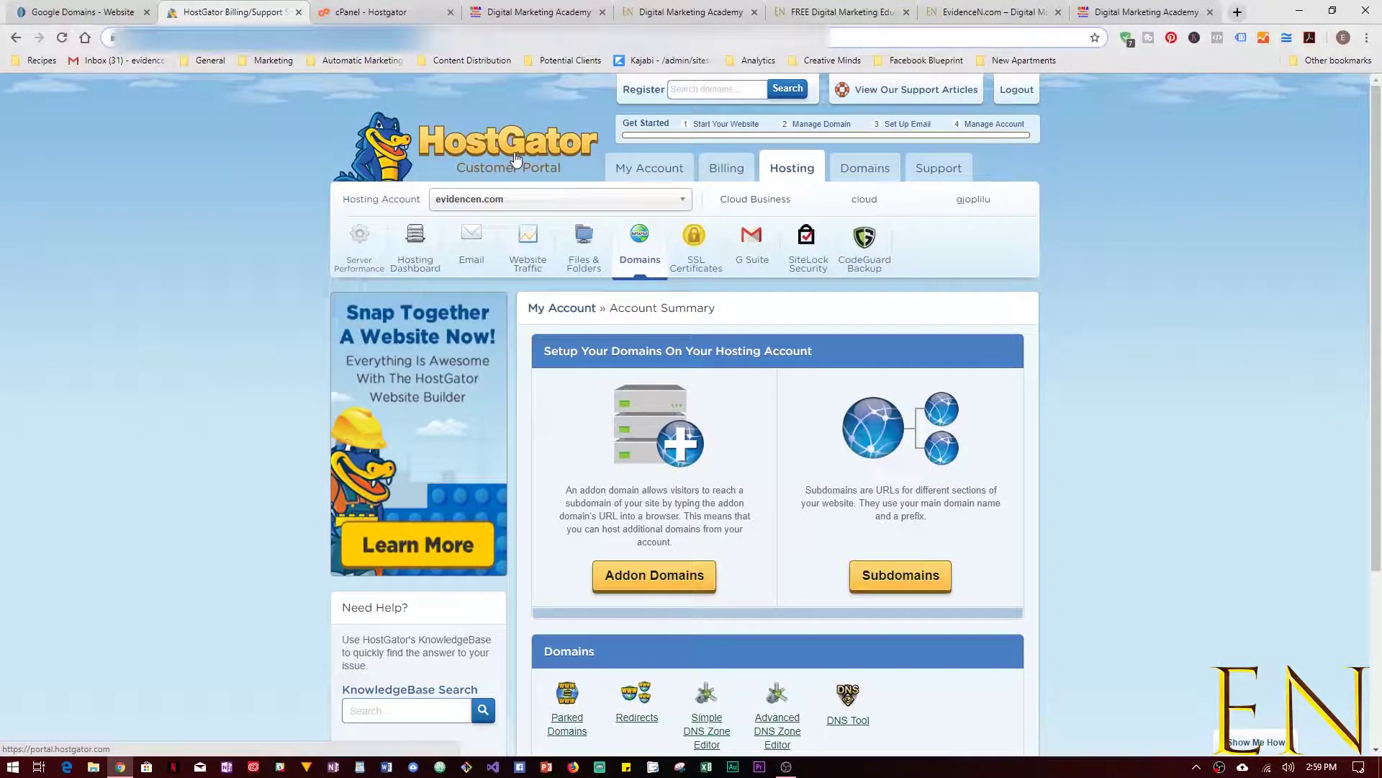
left_click(808, 174)
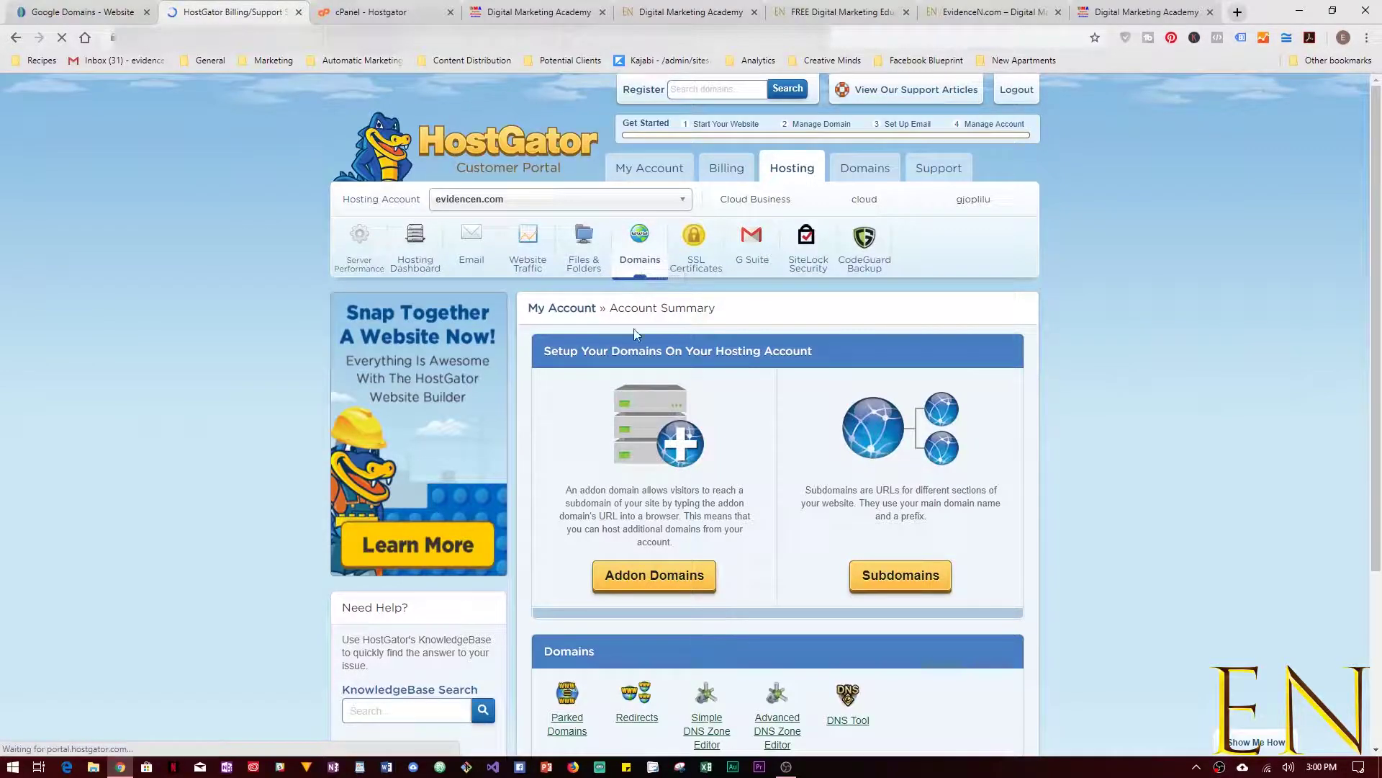
left_click(638, 260)
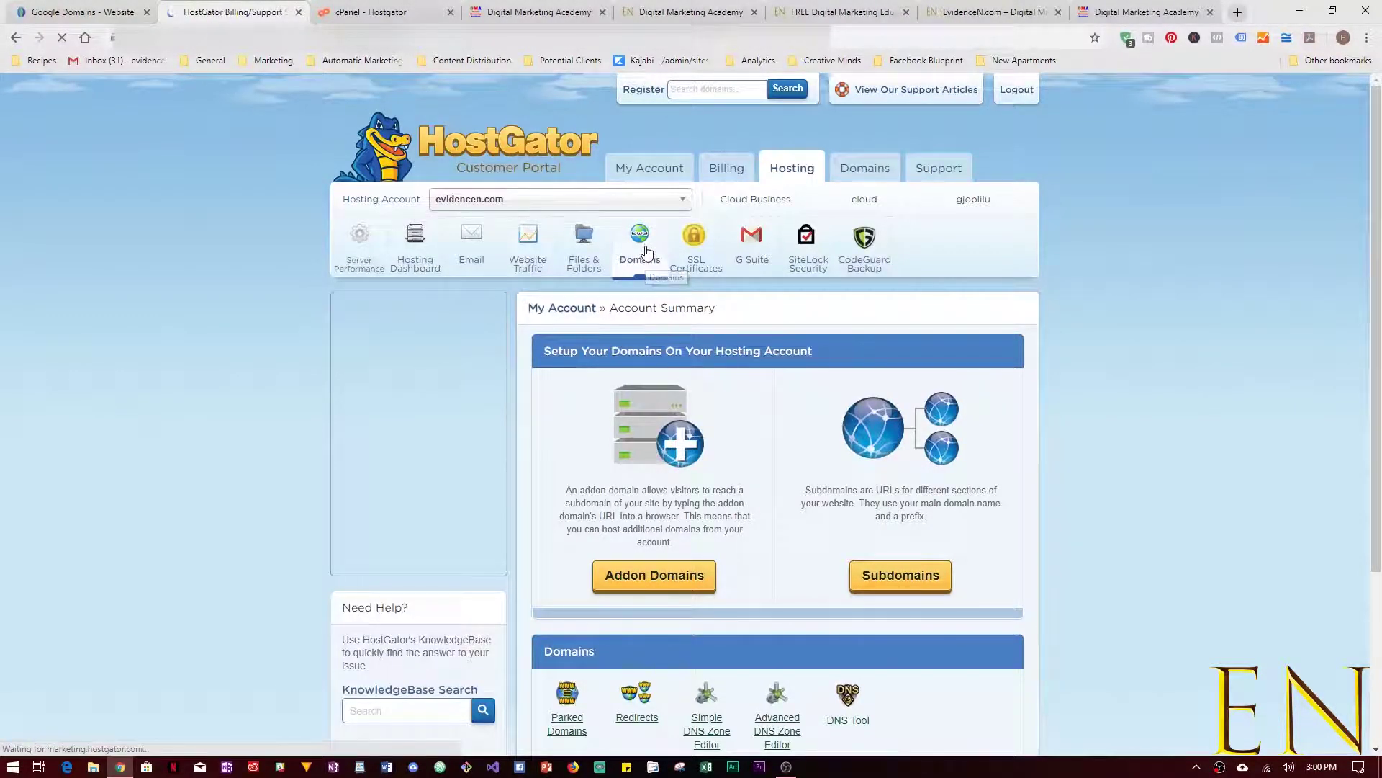
scroll(1021, 451, "down", 3)
scroll(991, 417, "up", 2)
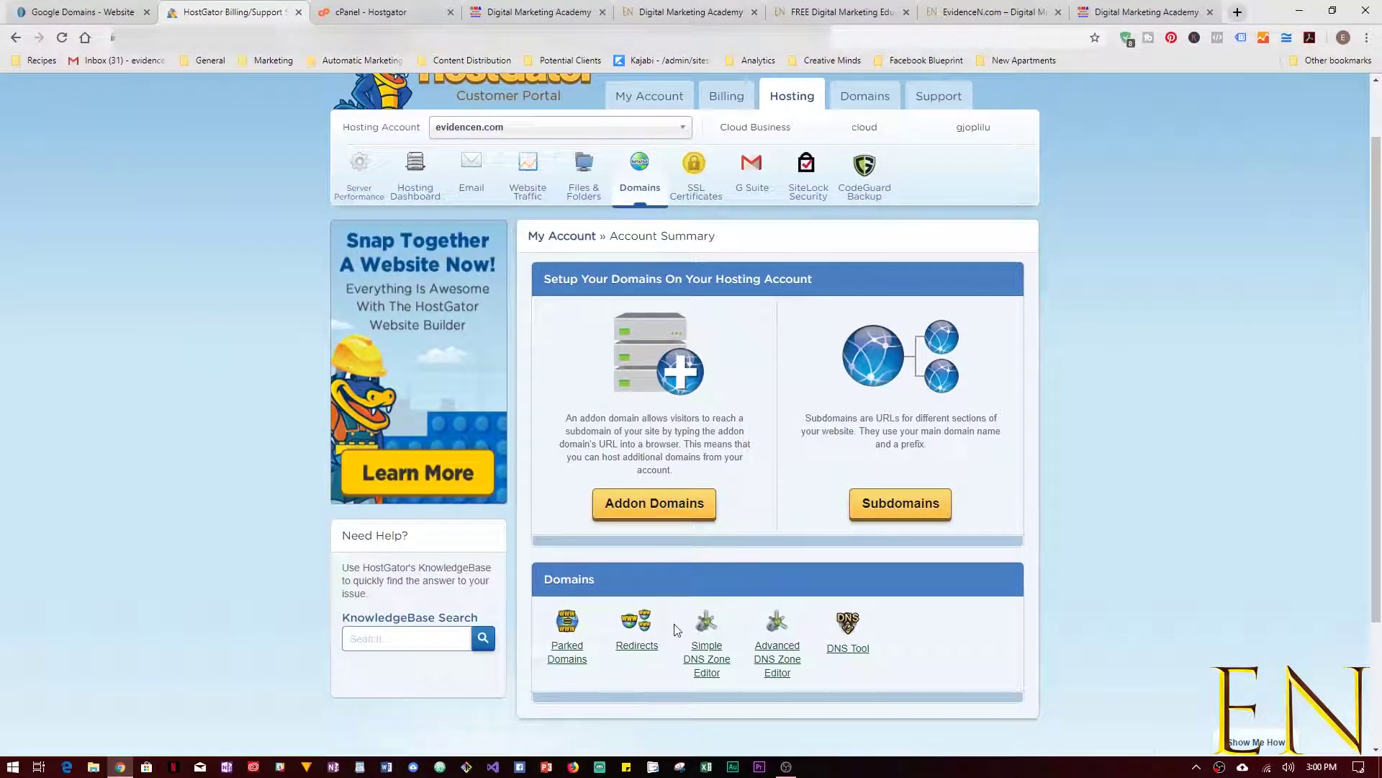
left_click(637, 648)
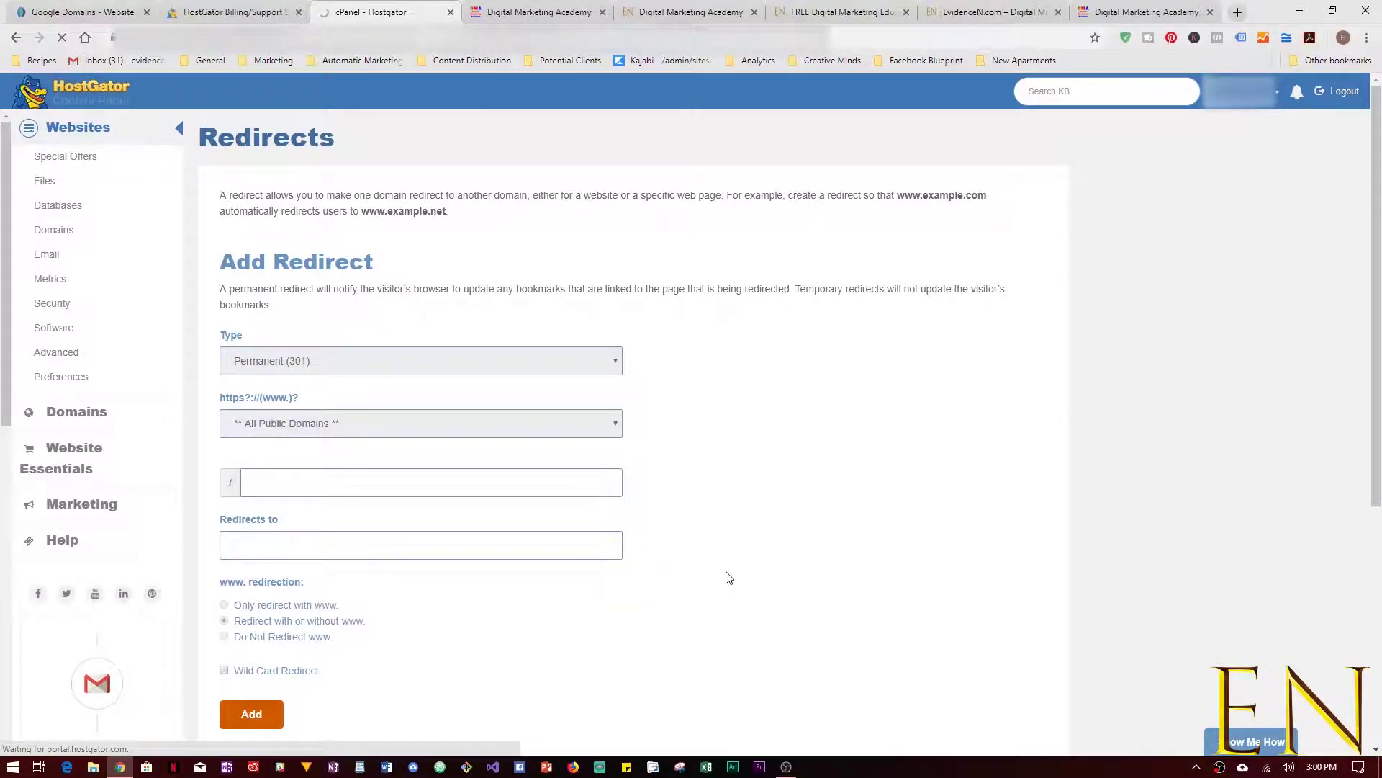
- Keep the new redirect's type as Permanent (301) and choose ** All Public Domains ** as its source
scroll(729, 578, "down", 2)
left_click(353, 223)
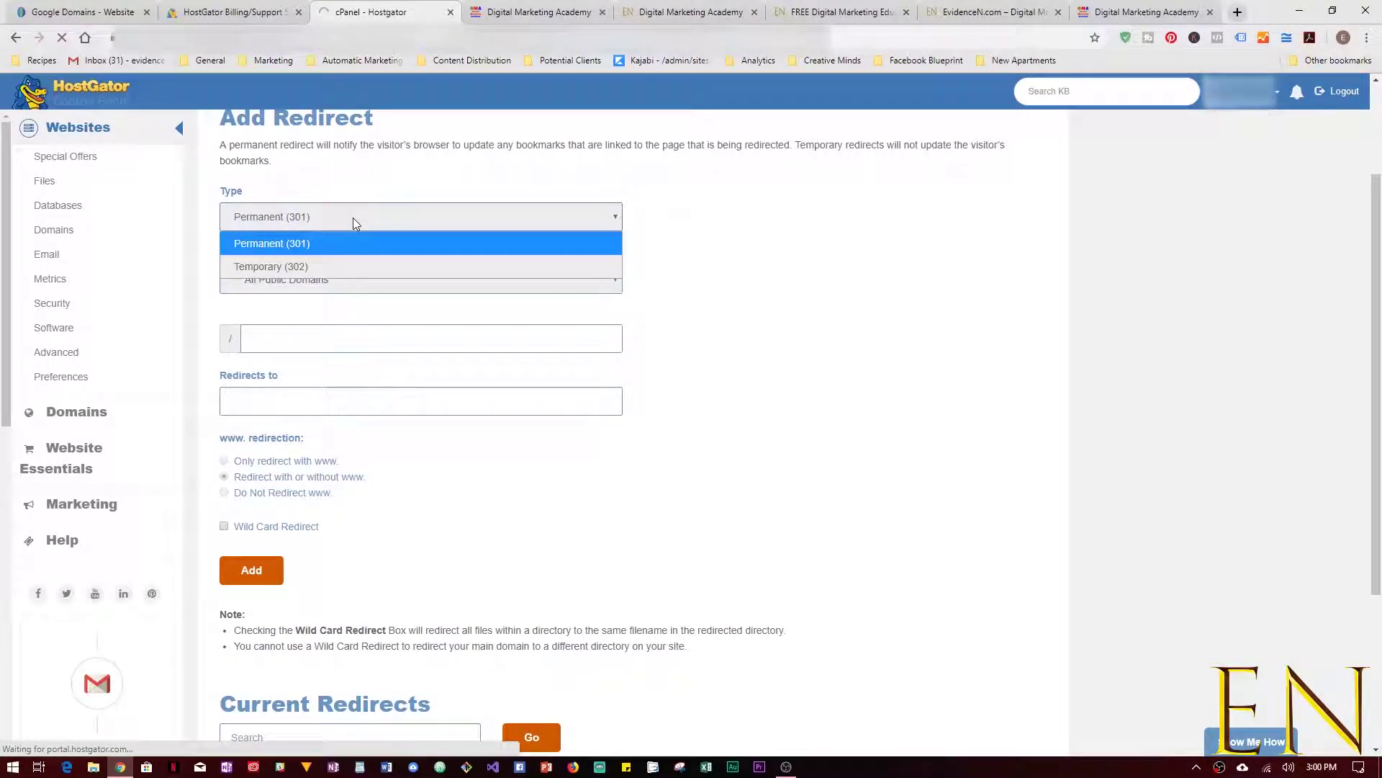
left_click(353, 224)
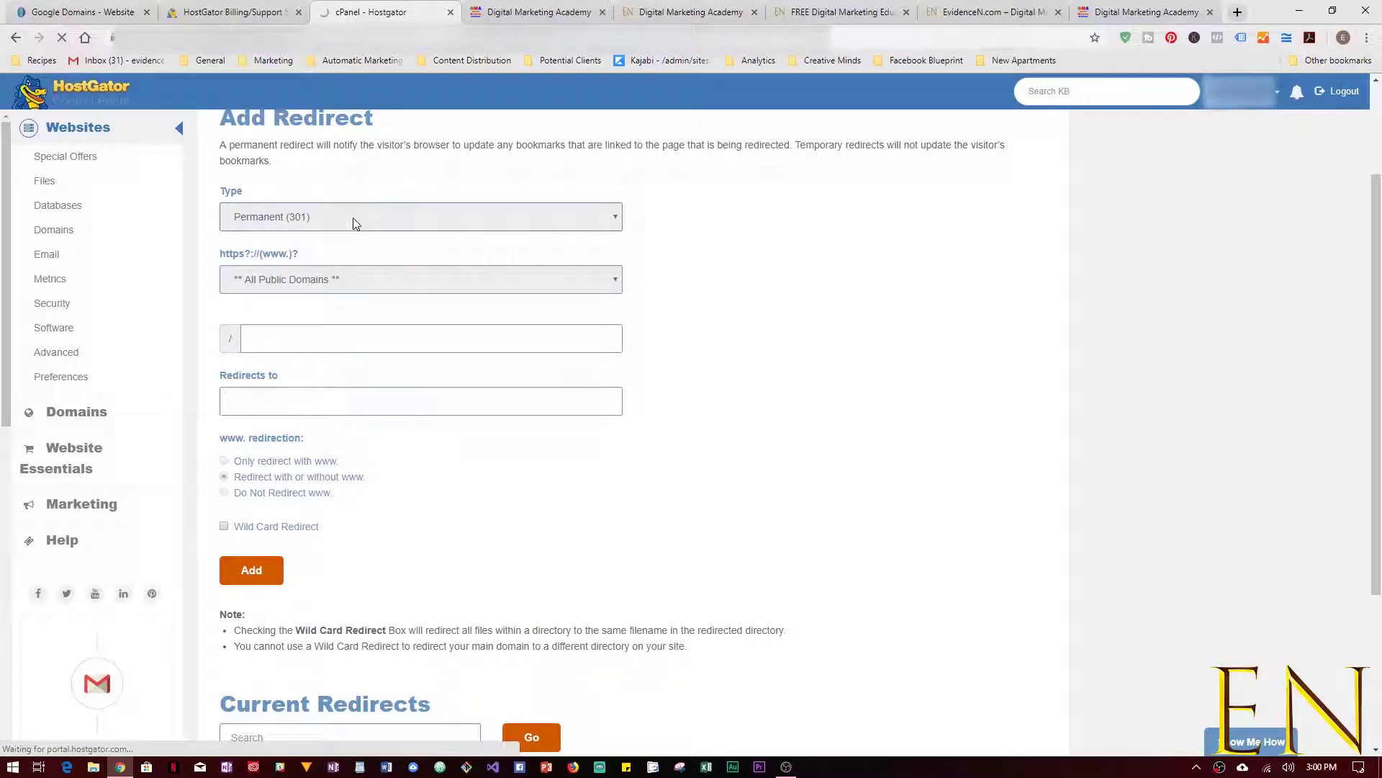
left_click(368, 279)
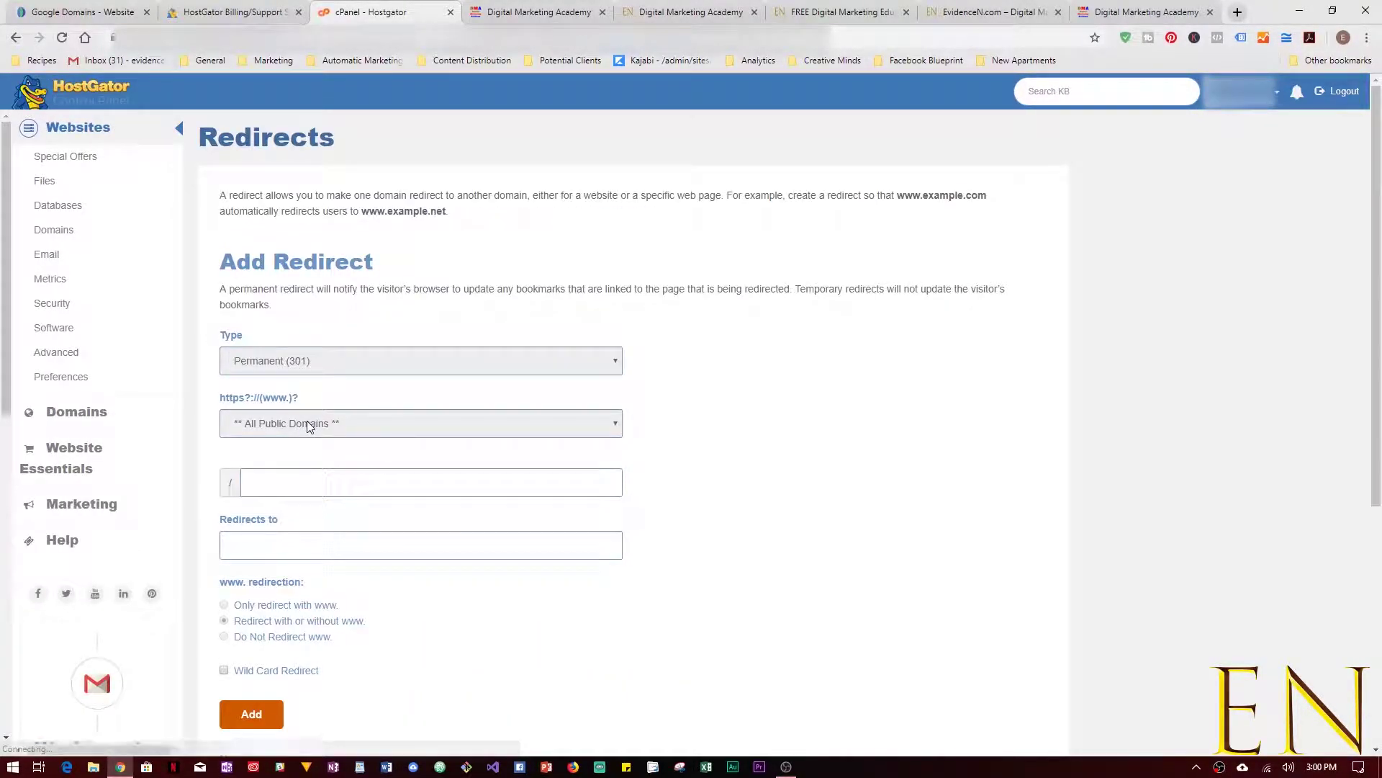
left_click(308, 424)
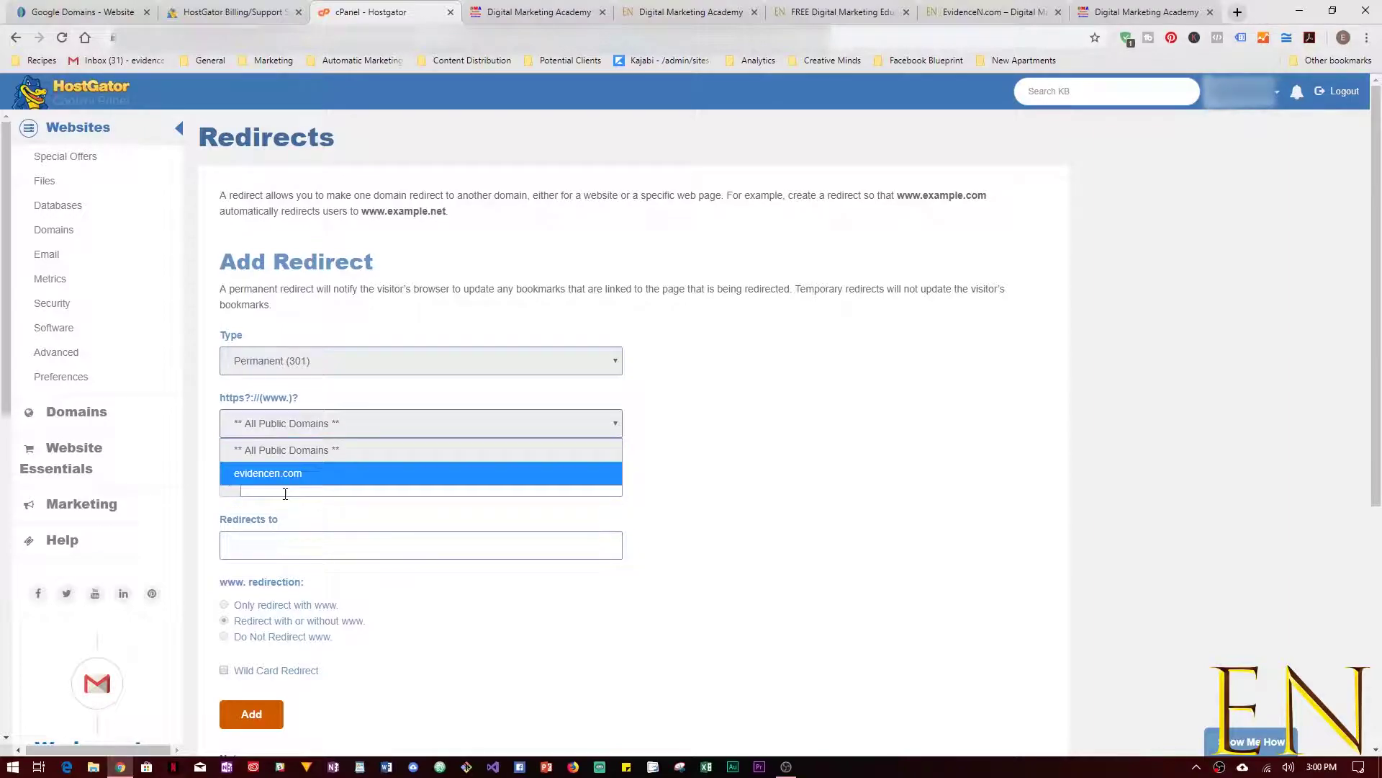
left_click(295, 453)
scroll(731, 460, "down", 2)
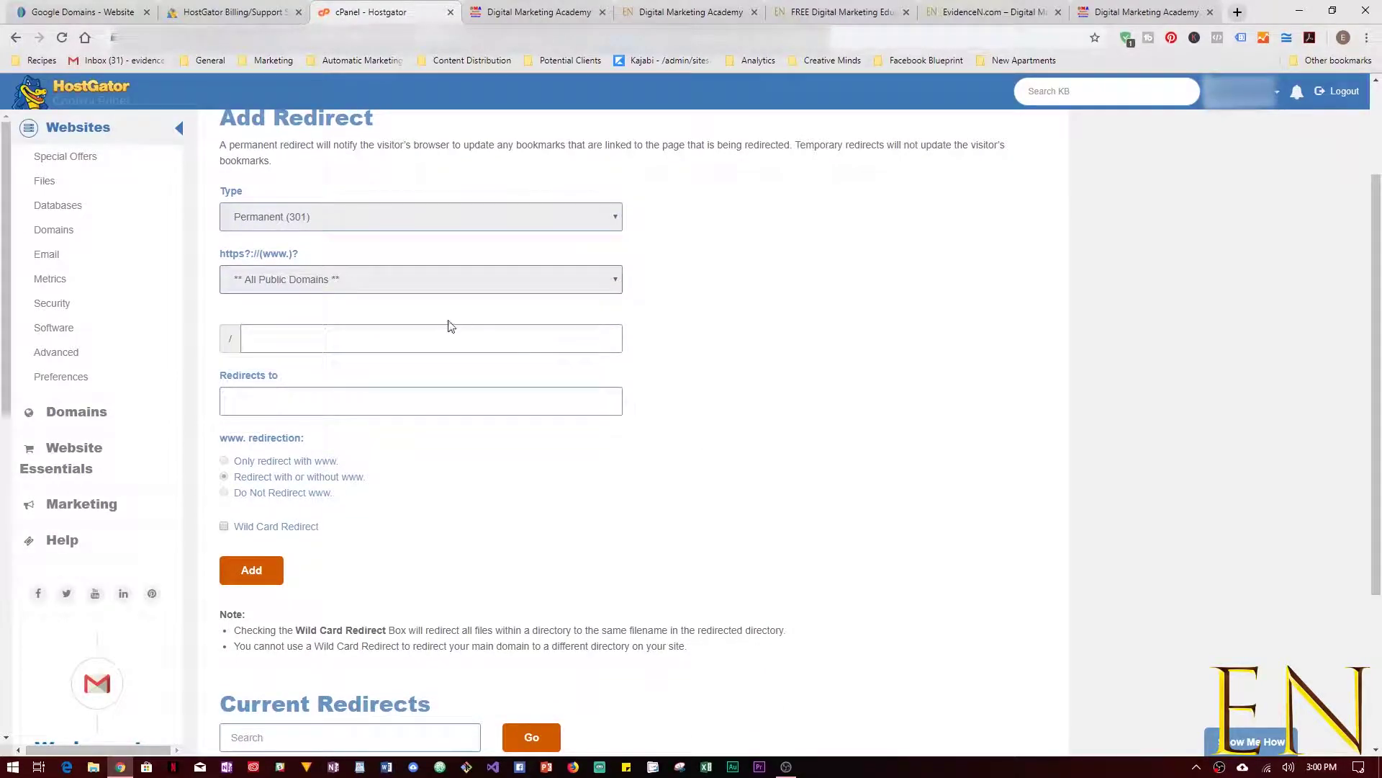
scroll(830, 389, "down", 2)
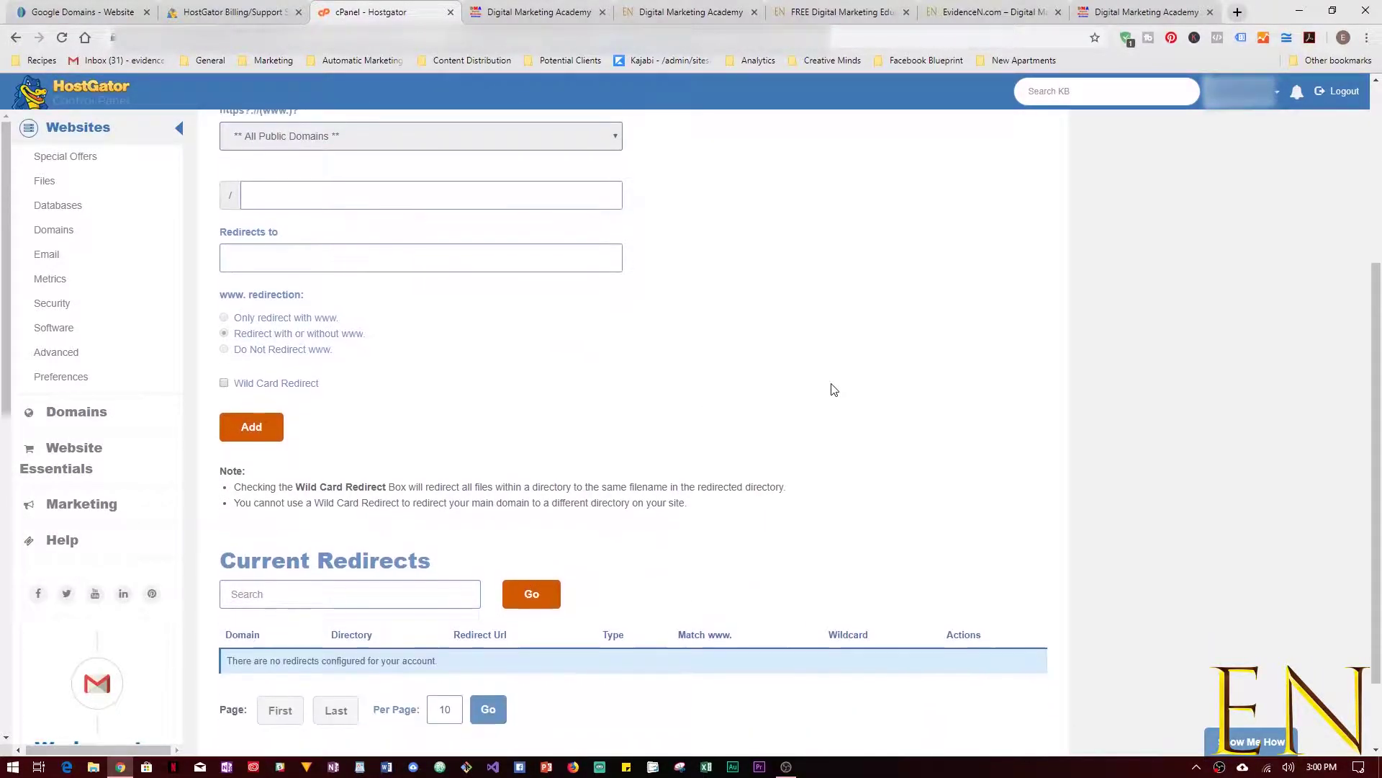
left_click(467, 264)
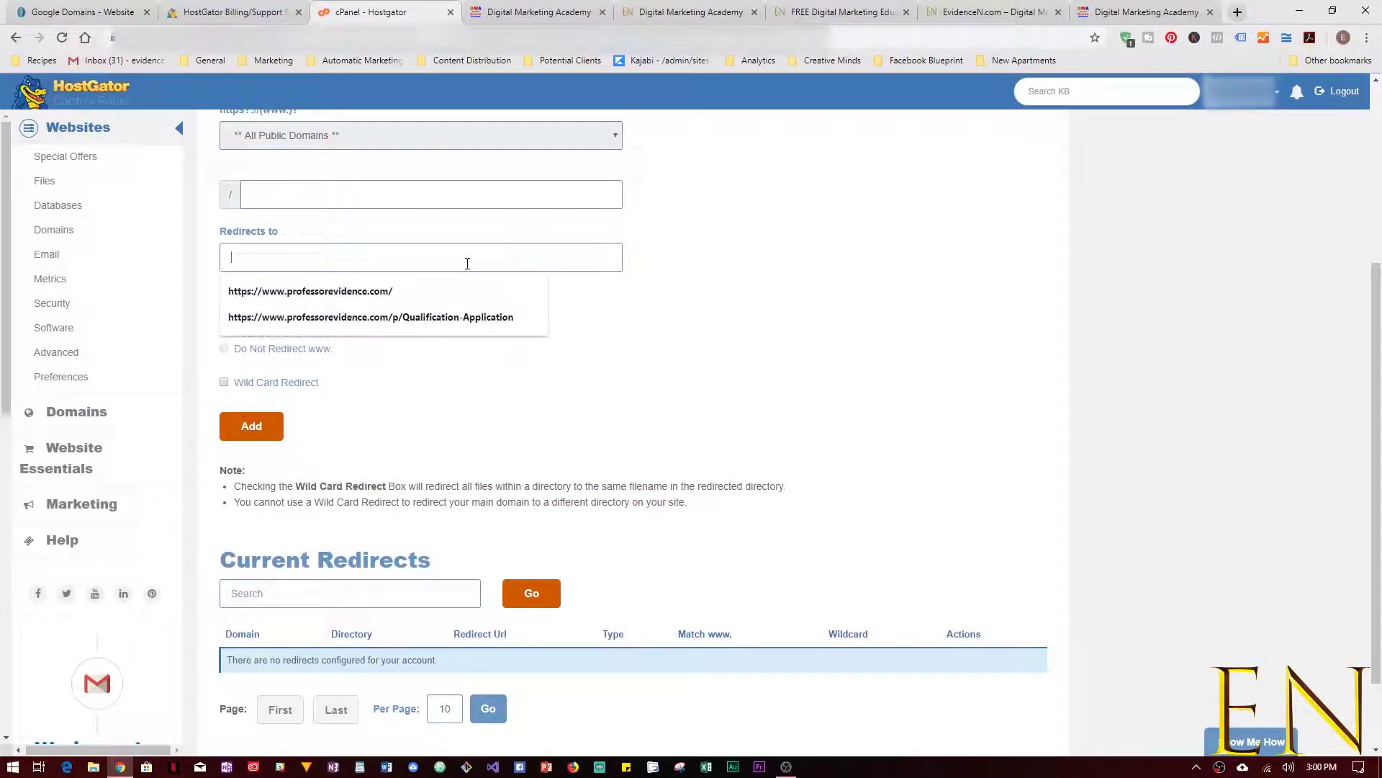
left_click(847, 282)
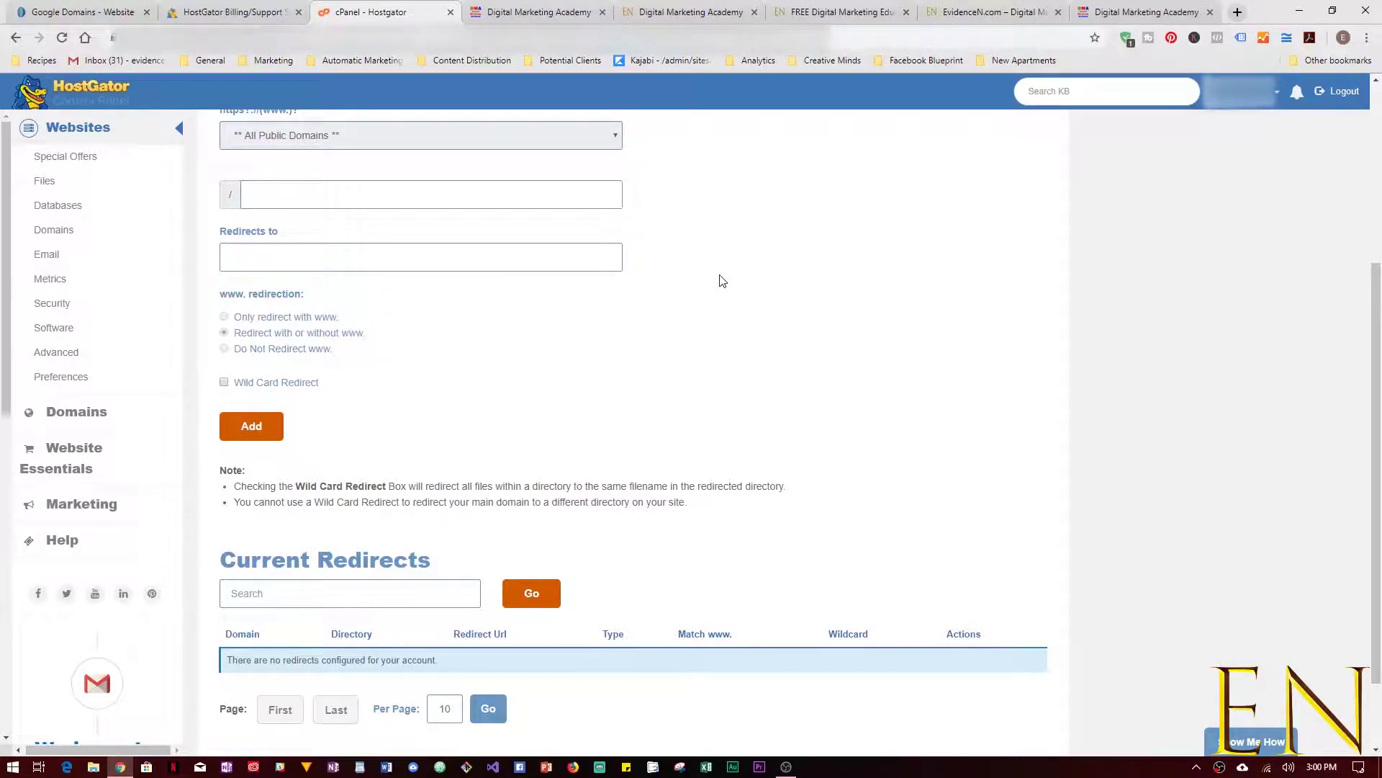
scroll(723, 281, "up", 1)
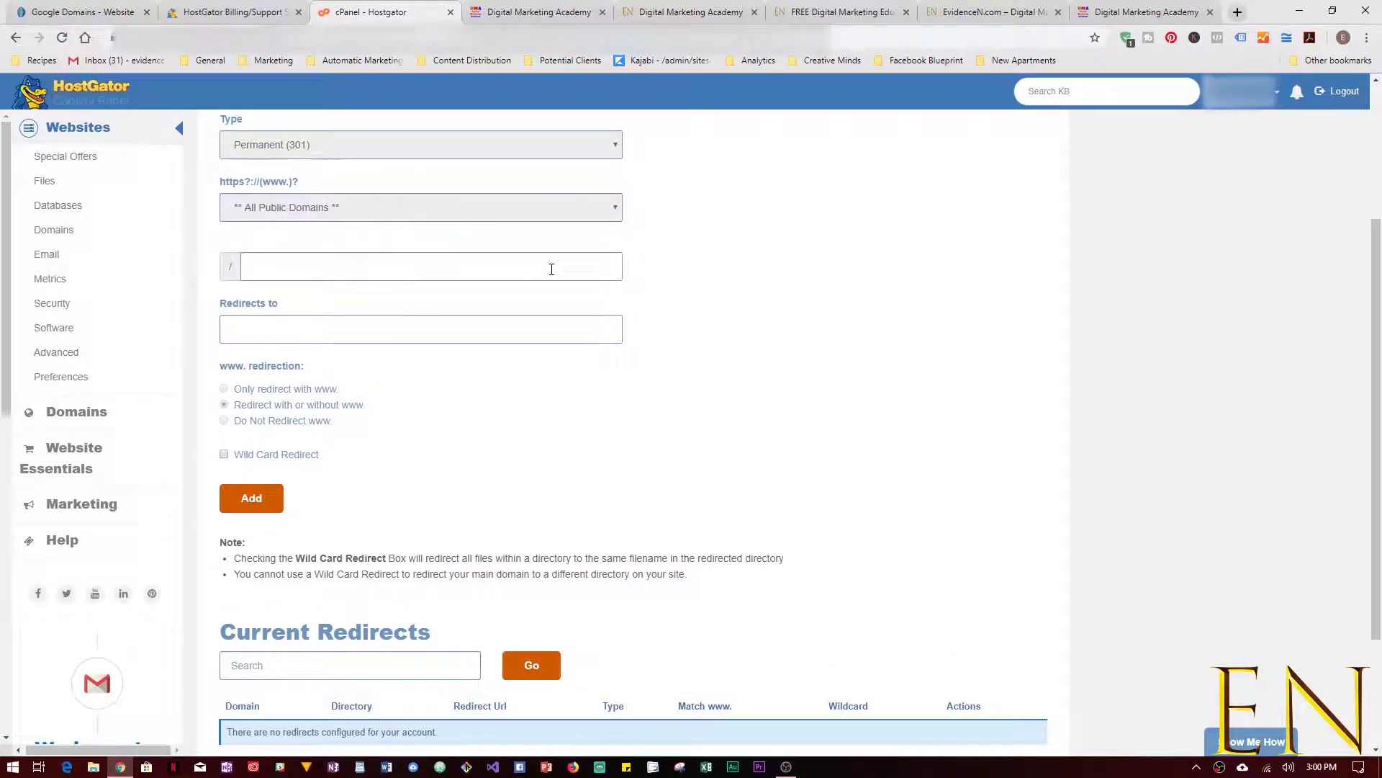
scroll(379, 203, "up", 1)
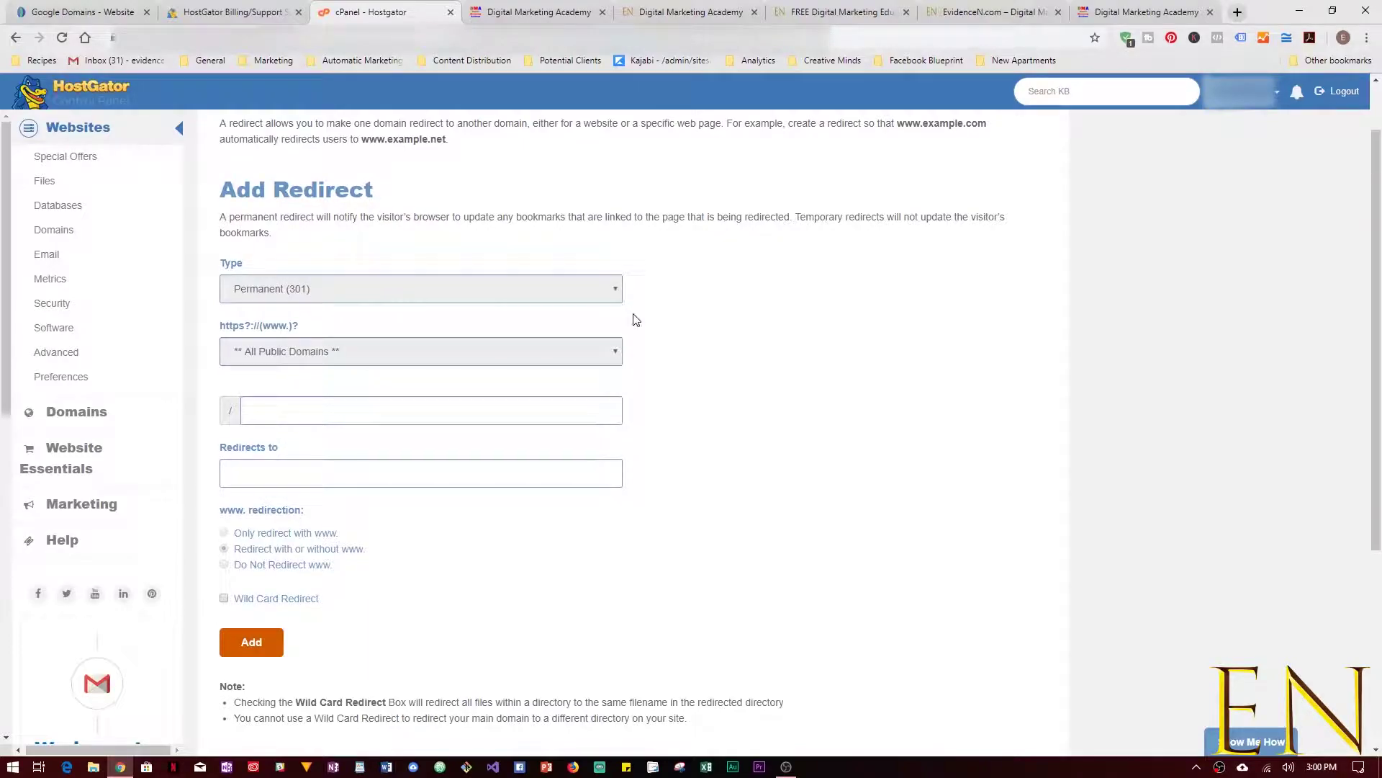
left_click(709, 12)
right_click(261, 36)
left_click(295, 126)
left_click(1148, 12)
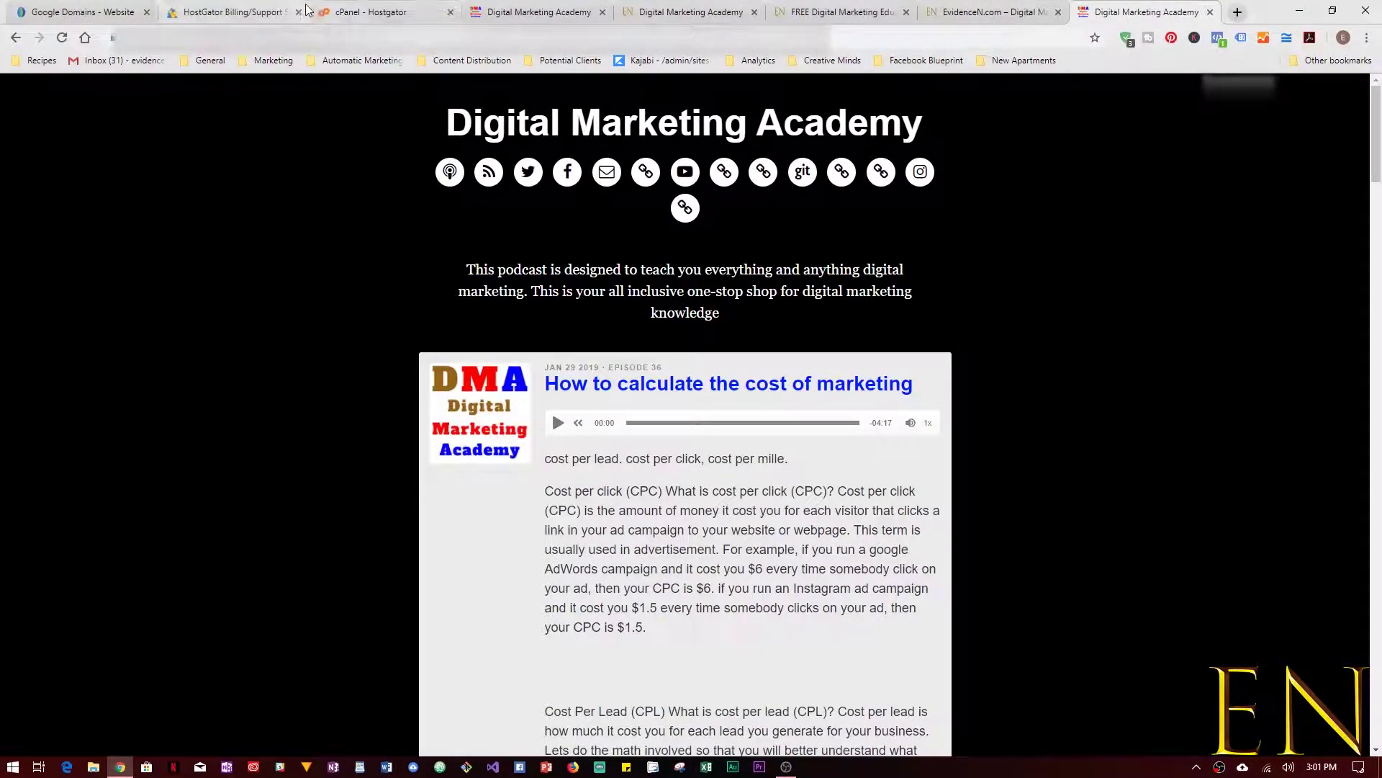
left_click(346, 11)
left_click(273, 402)
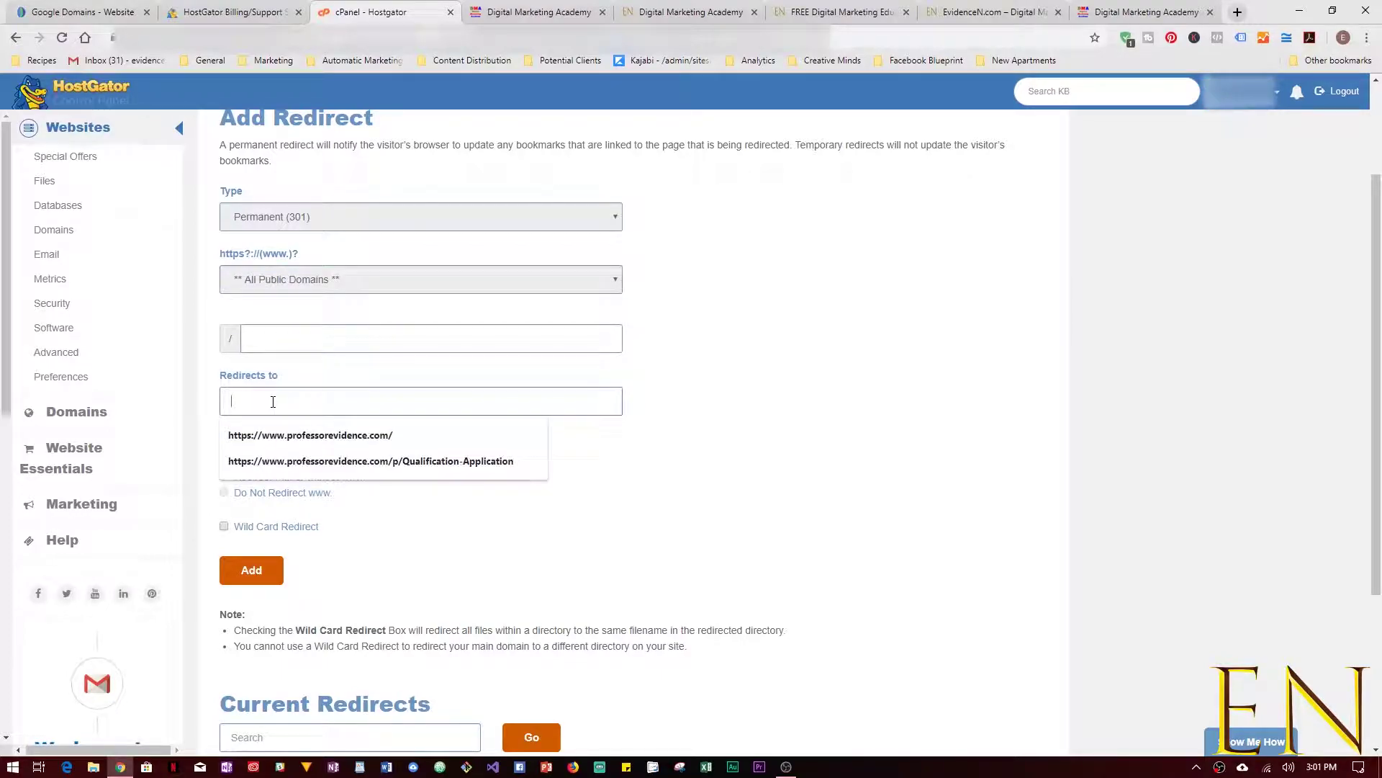
type("https://www.professorevidence.com/")
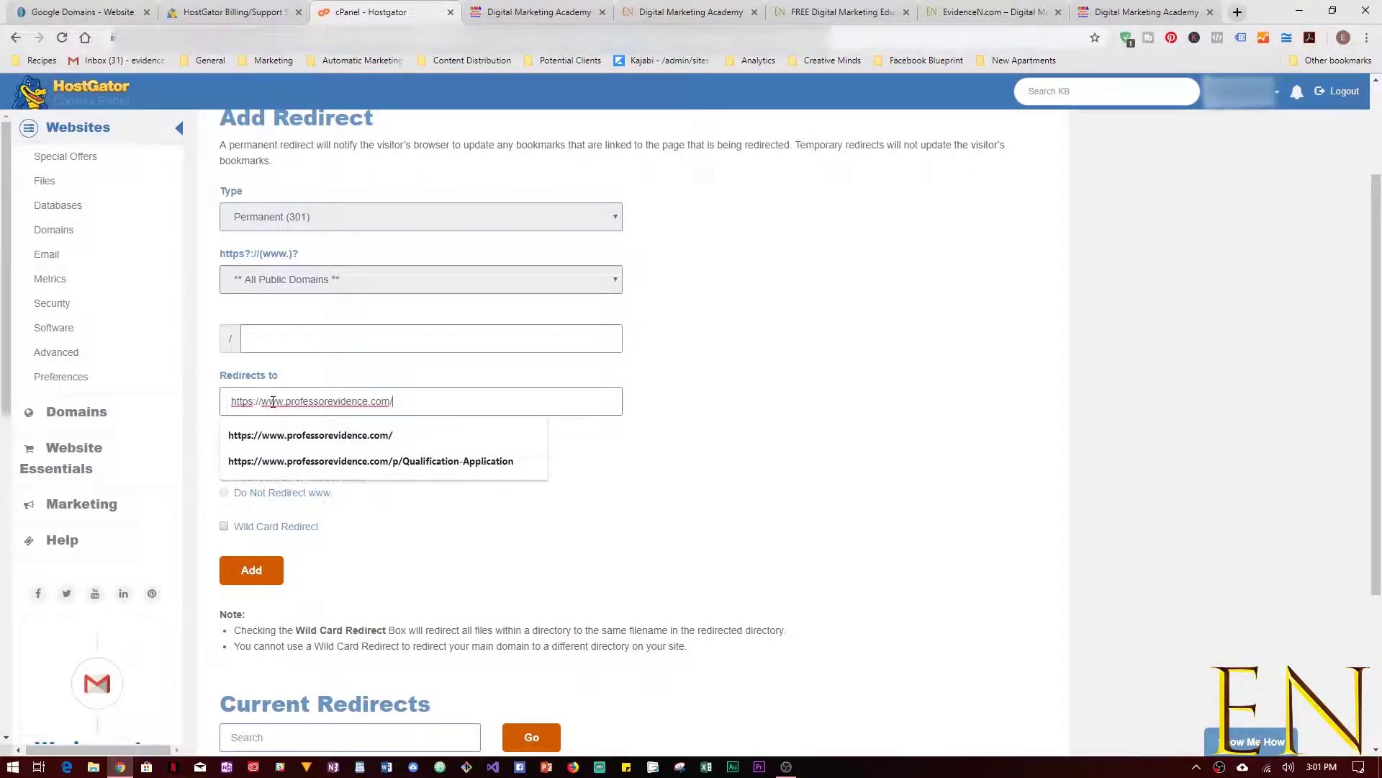
left_click(804, 434)
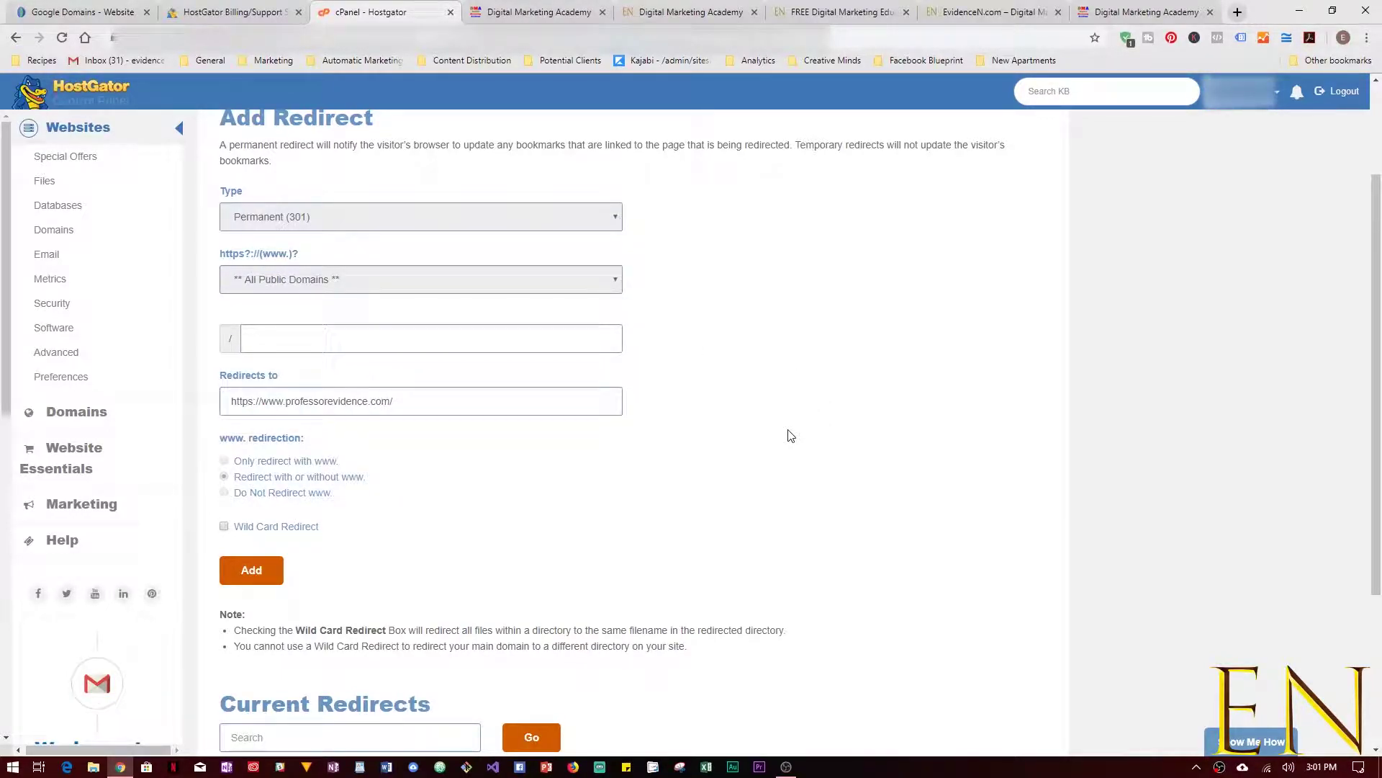
scroll(790, 436, "down", 1)
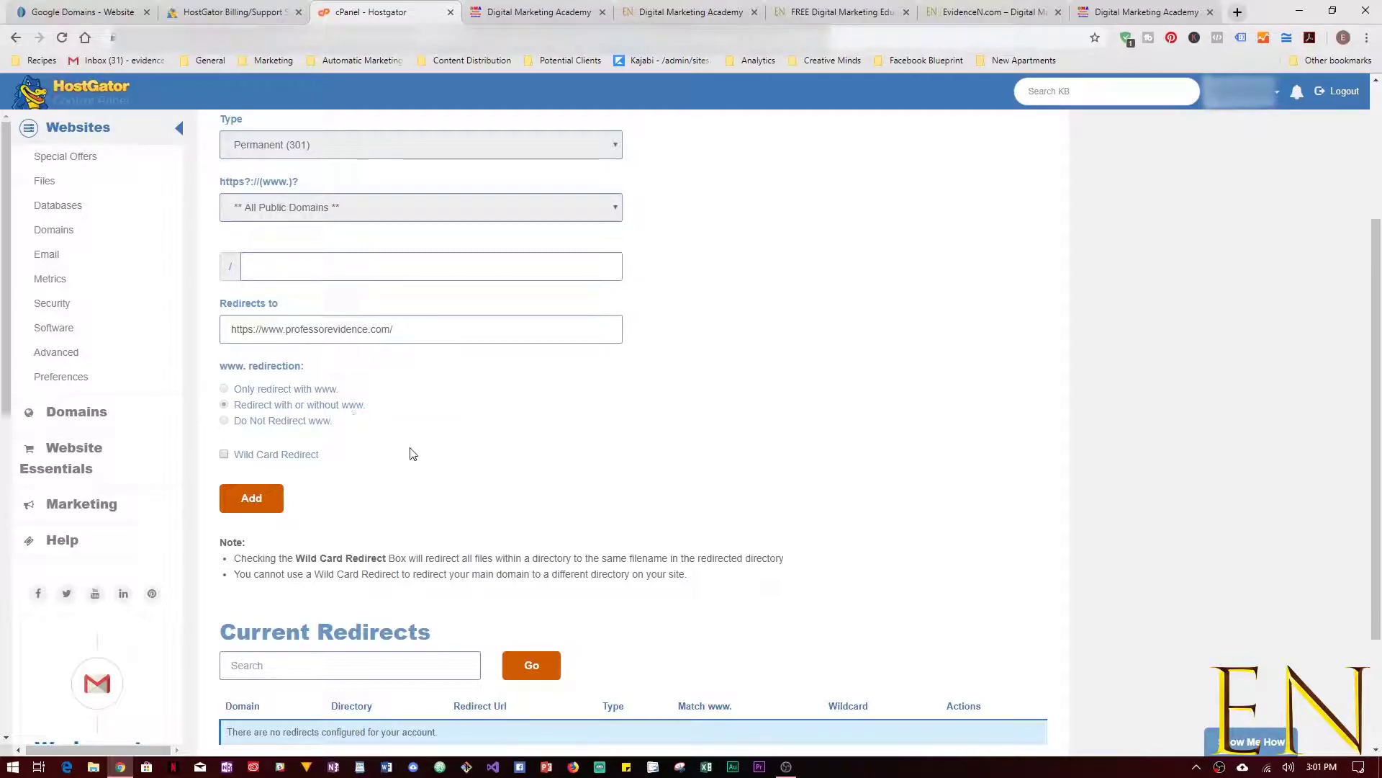
scroll(745, 487, "down", 2)
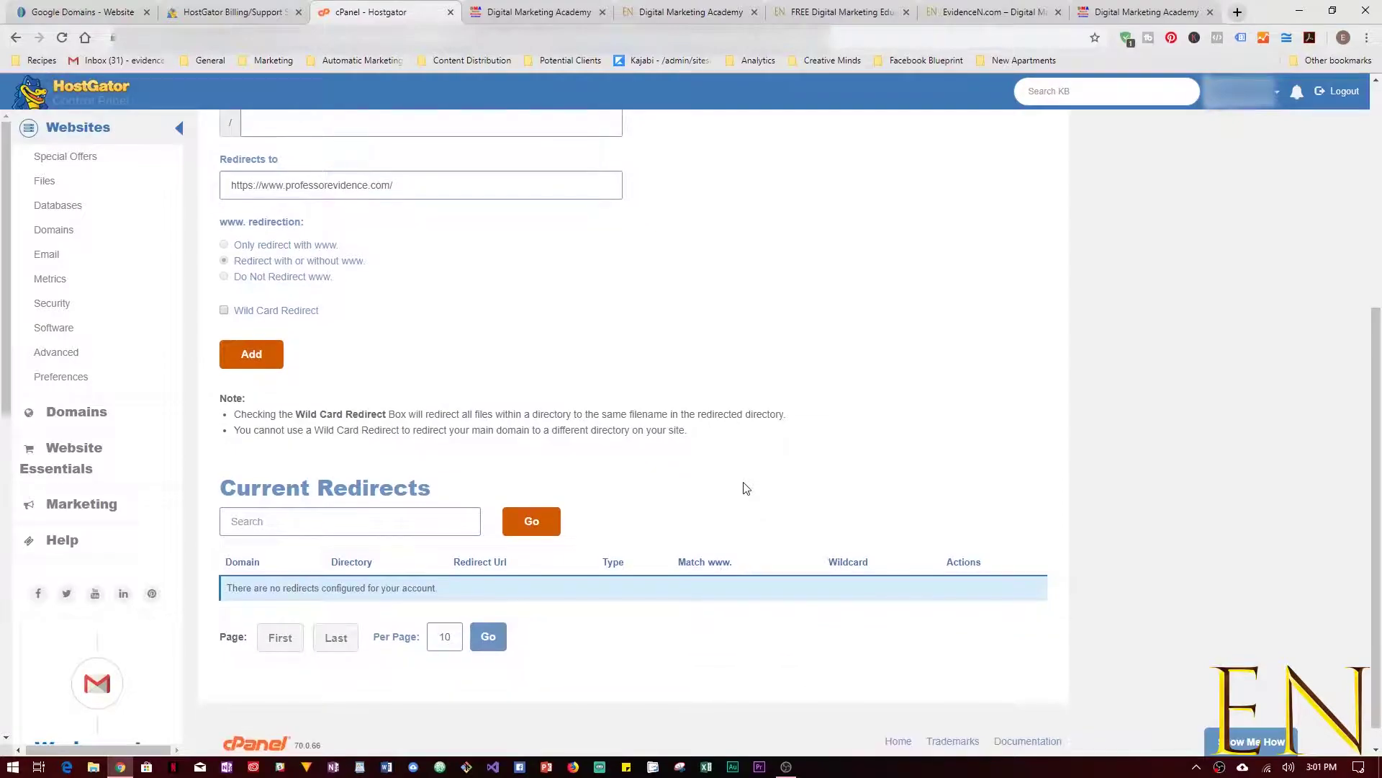
left_click(262, 370)
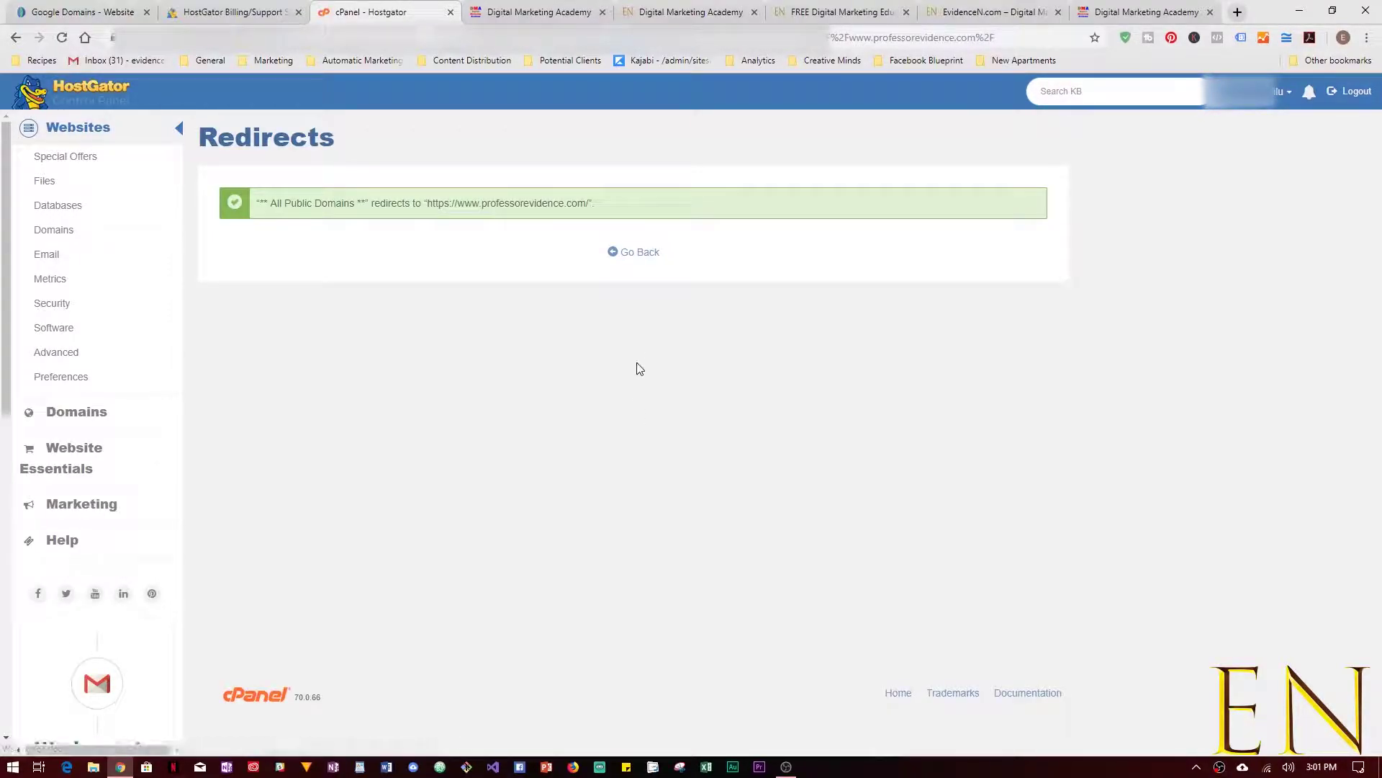
left_click(640, 253)
scroll(920, 507, "down", 5)
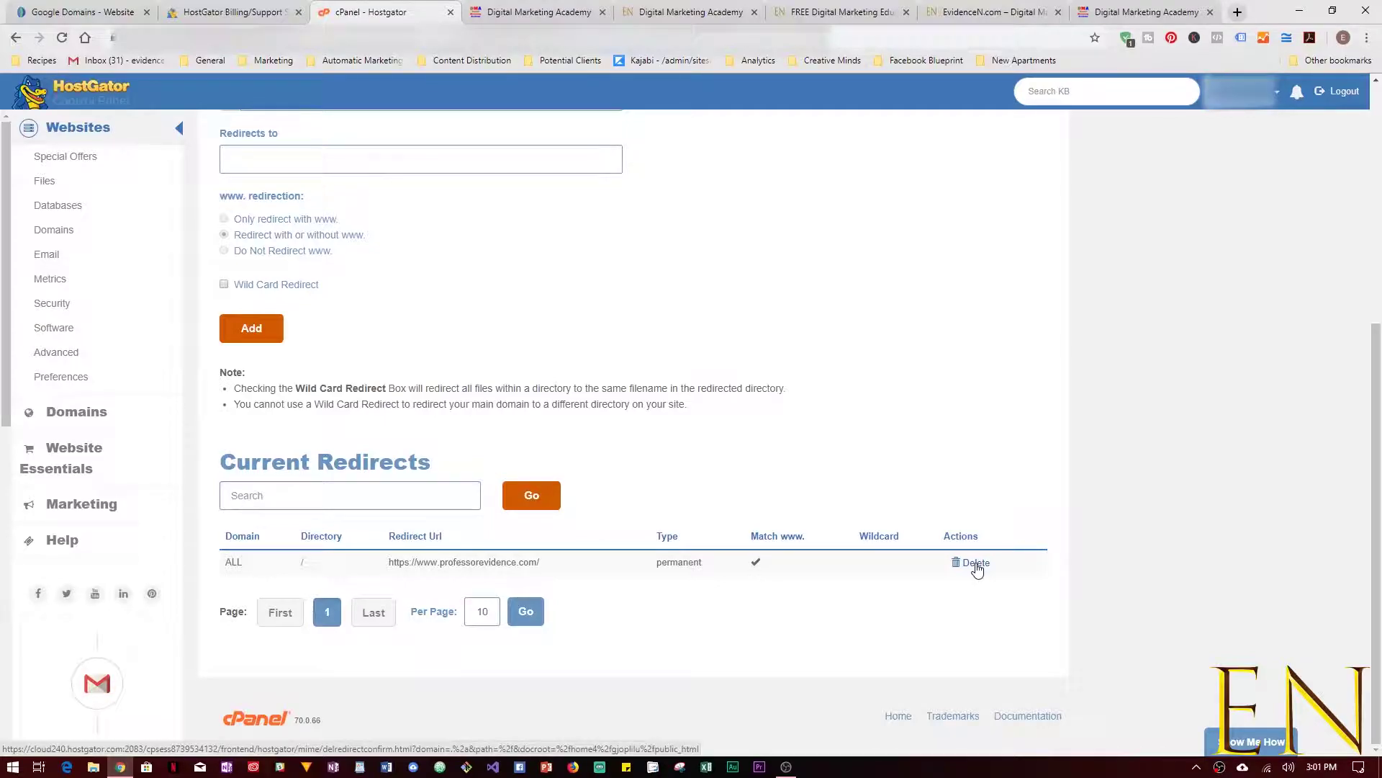
scroll(1018, 494, "up", 3)
scroll(1018, 494, "up", 1)
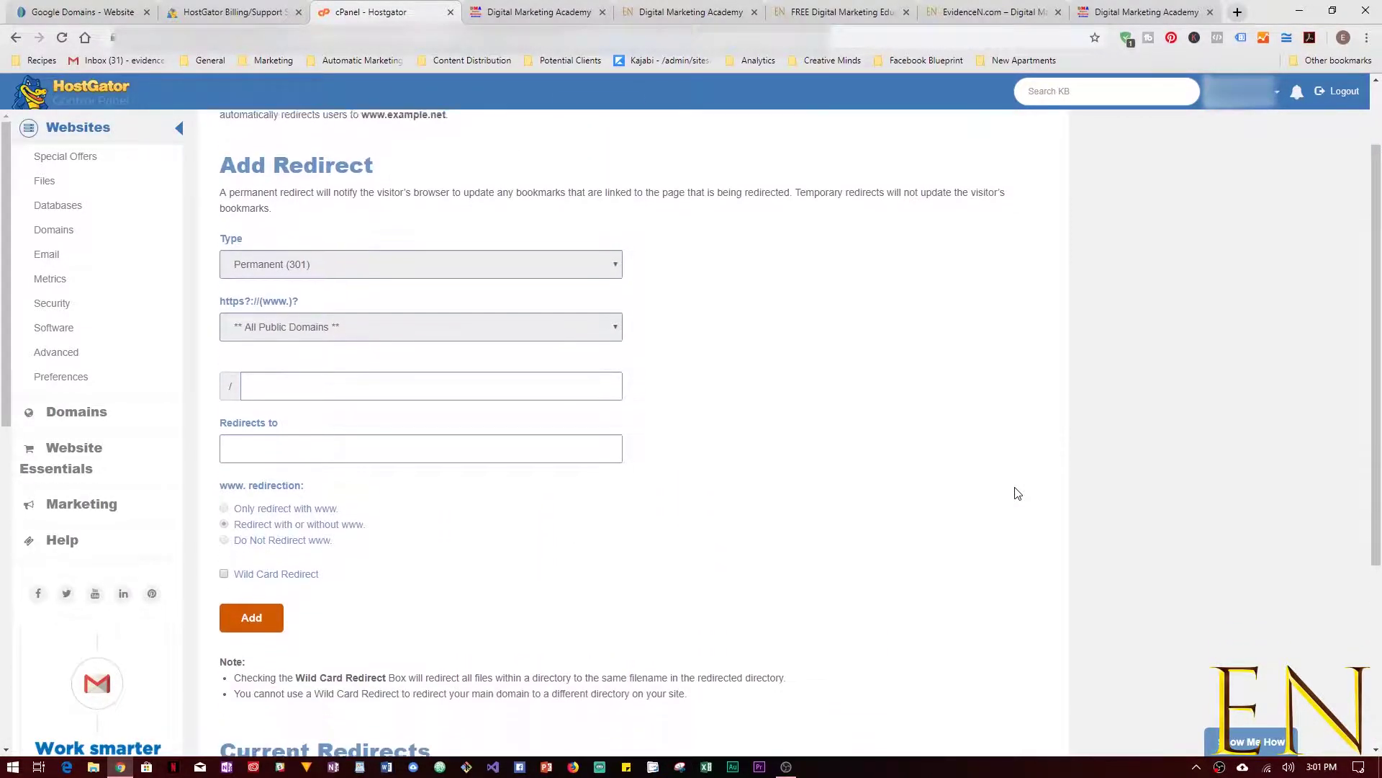
- Compare the open evidencen.com page with the professorevidence.com site, and reload evidencen.com to test the HostGator redirect
left_click(992, 12)
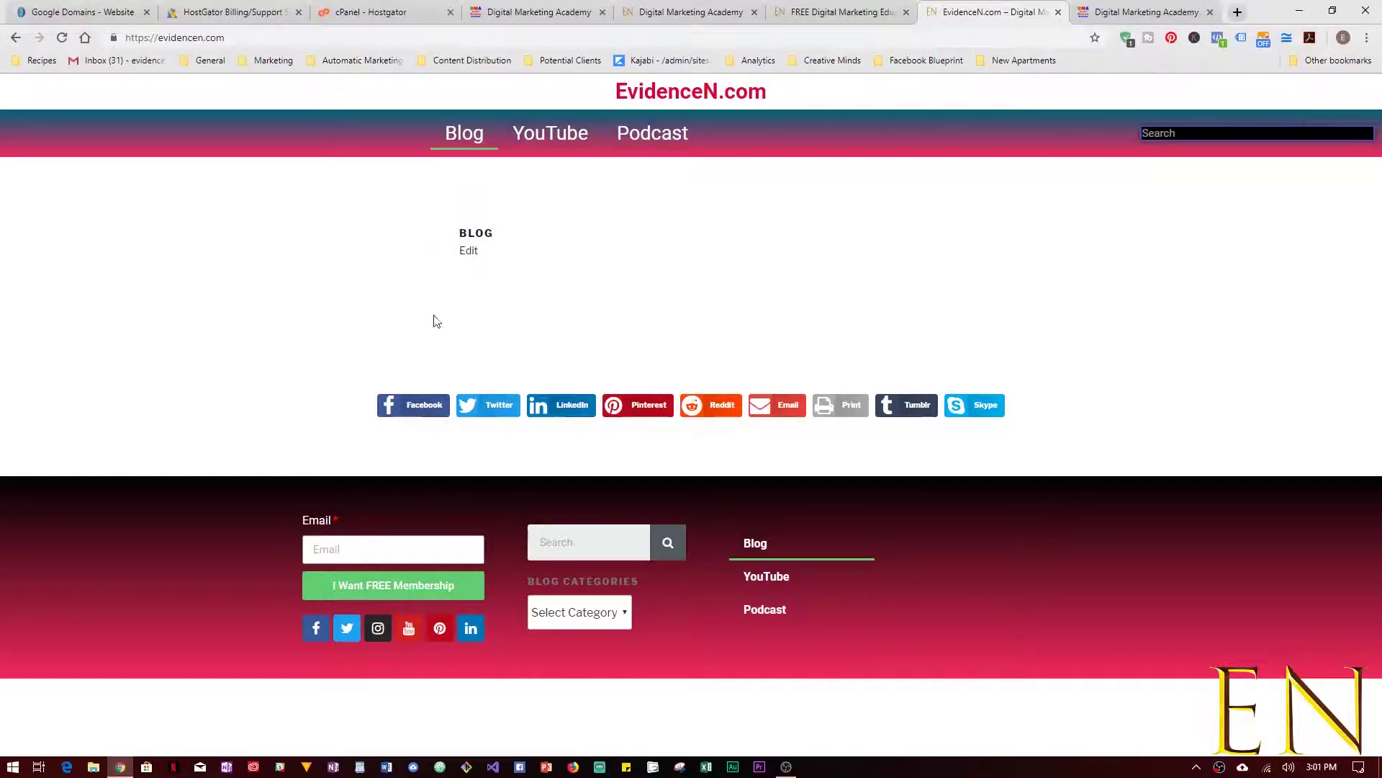
left_click(686, 10)
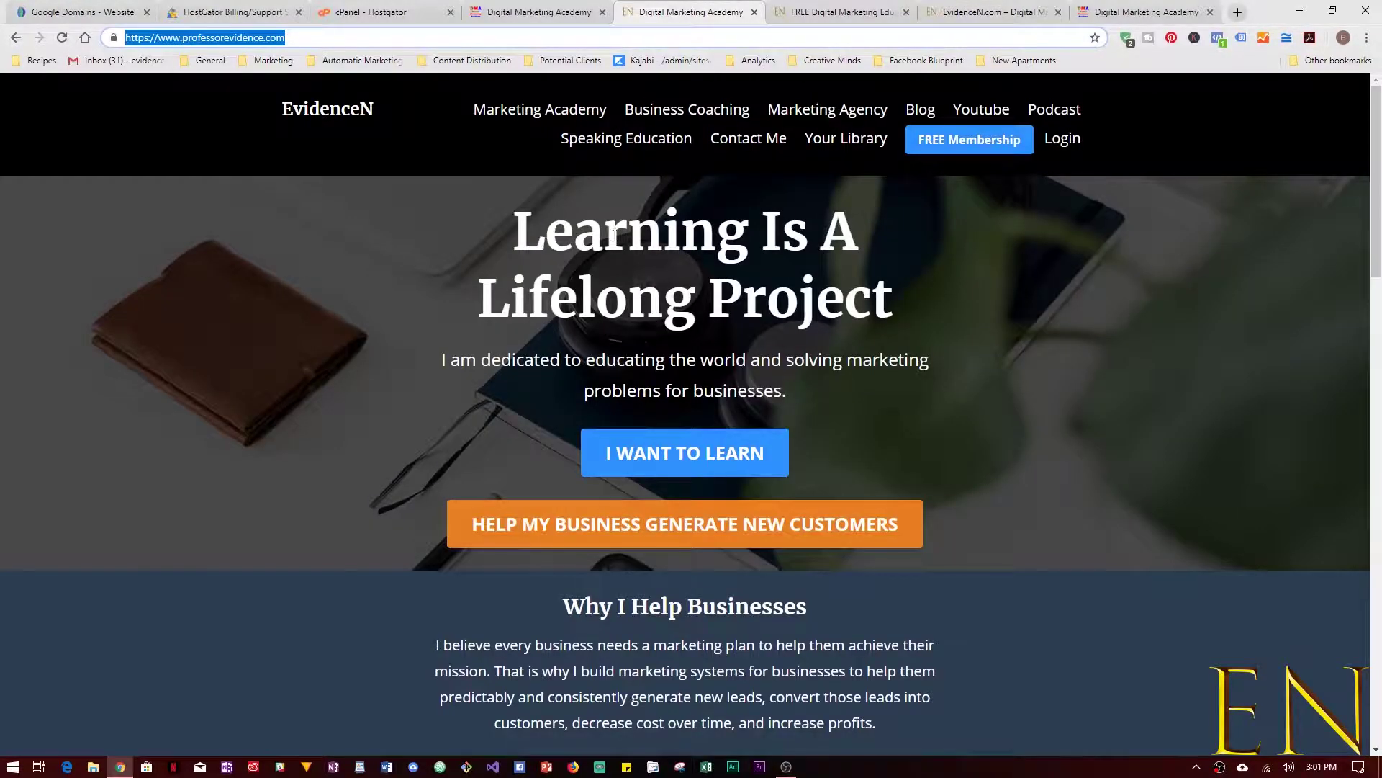
left_click(993, 13)
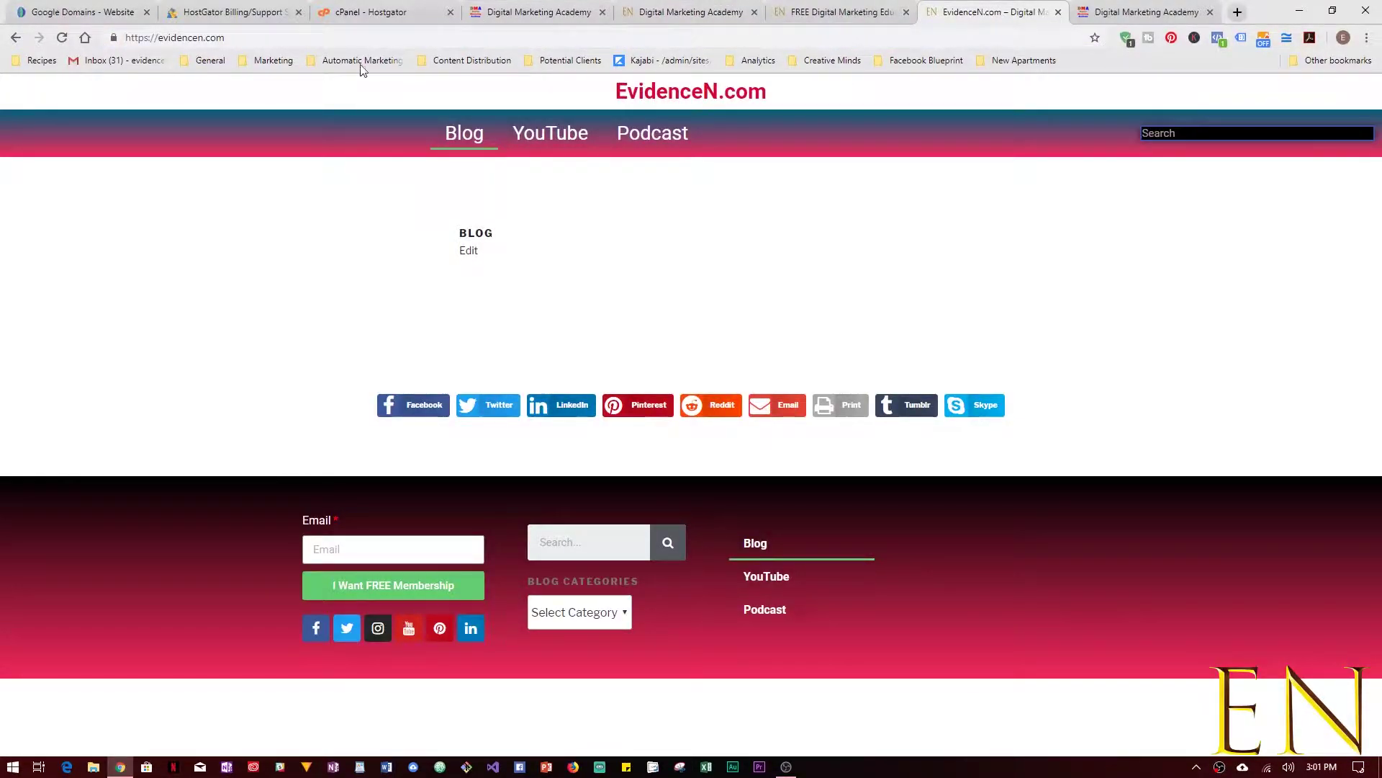
left_click(657, 14)
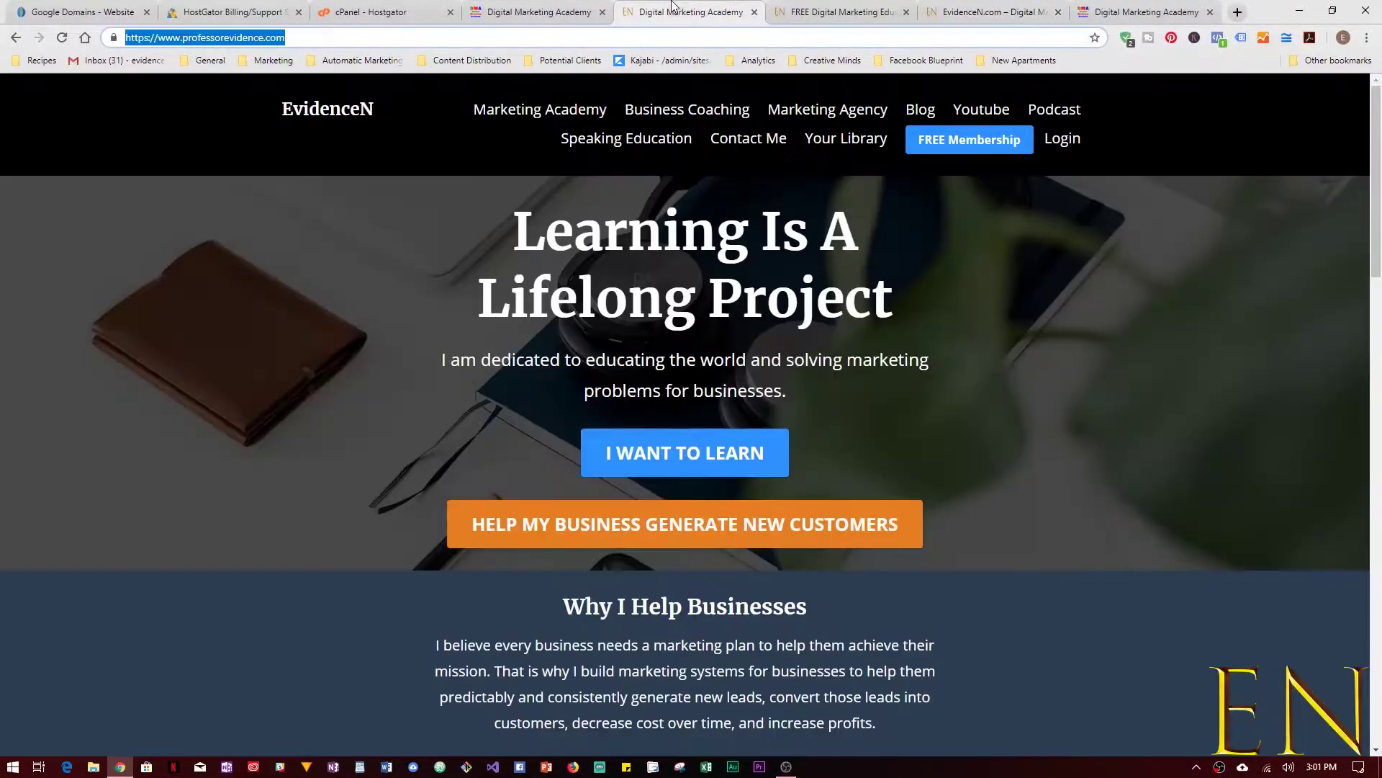
left_click(994, 14)
left_click(62, 37)
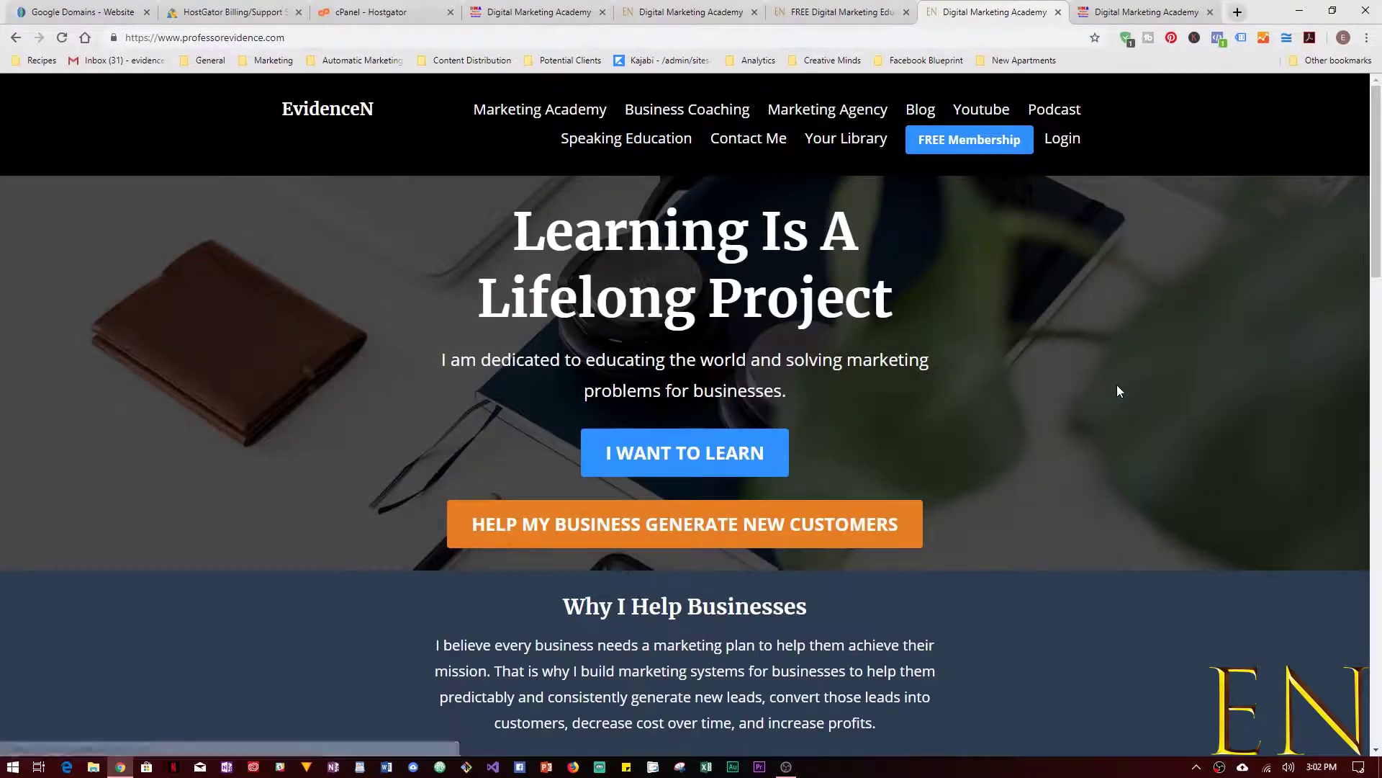
- Load evidencen.com from the address bar to test the redirect again
left_click(507, 33)
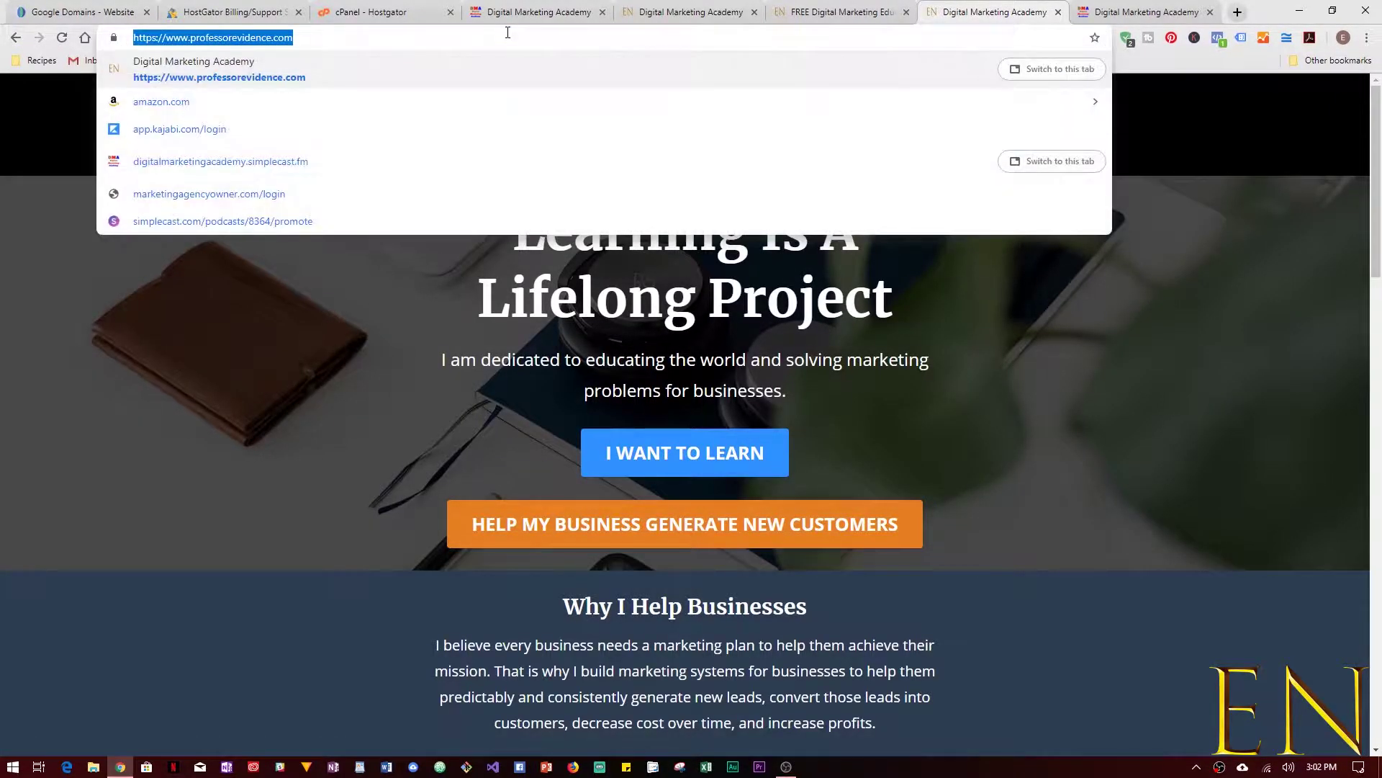
type("evidencen")
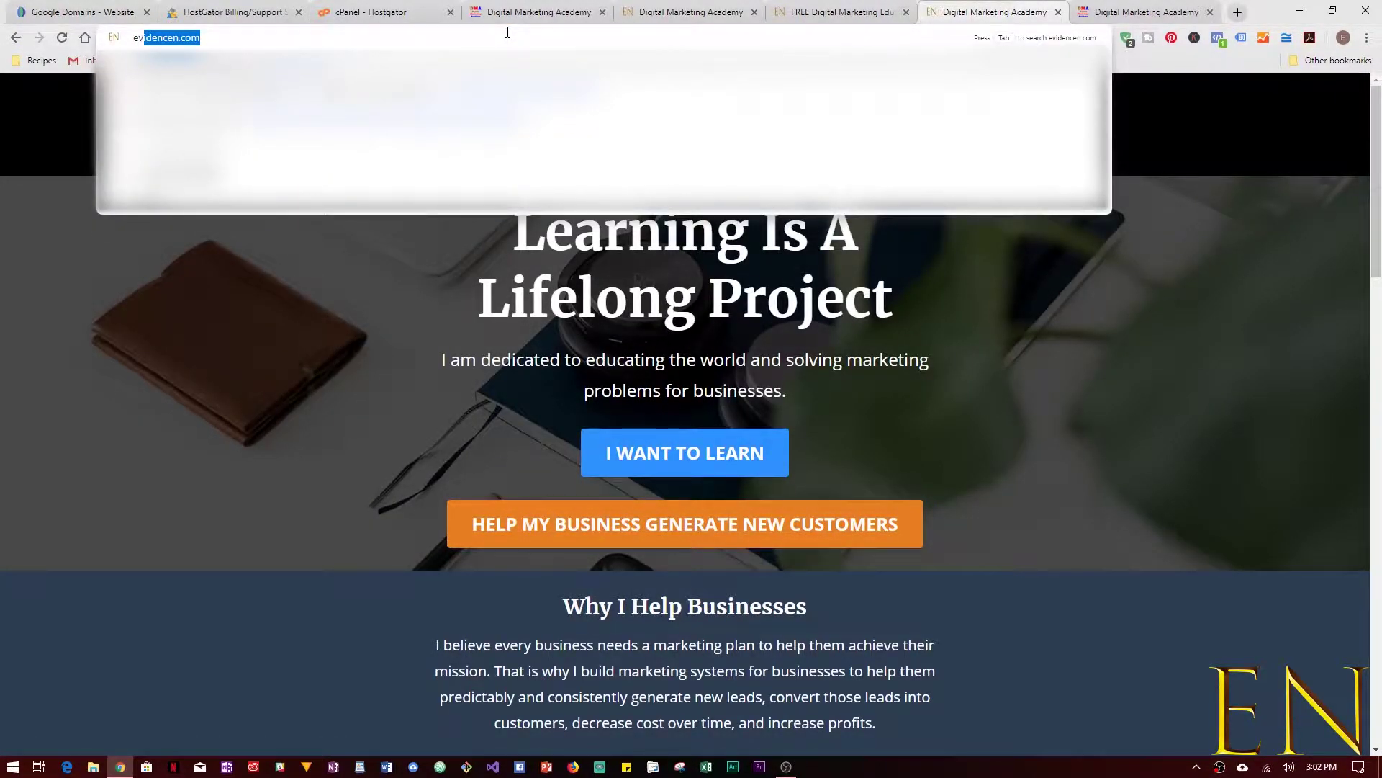
key("Return")
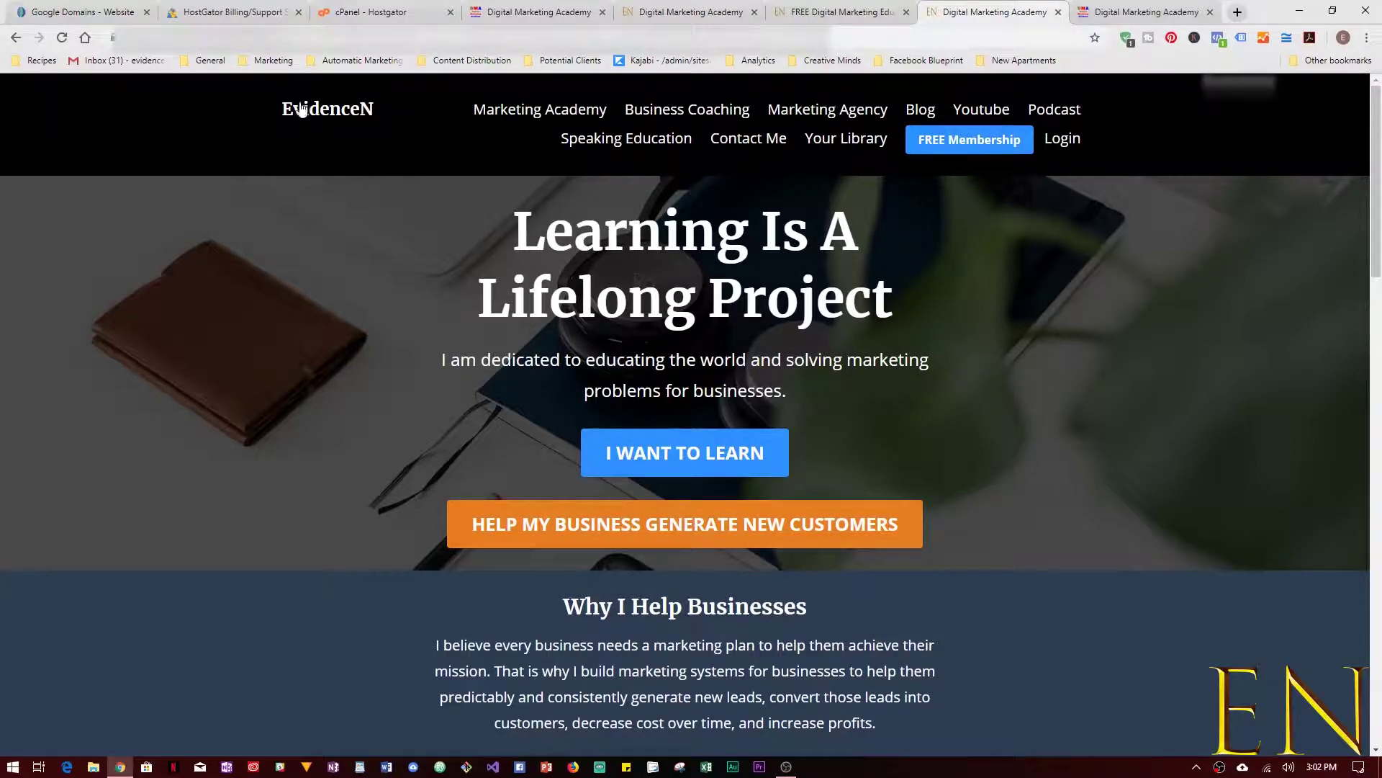
- Revisit the HostGator redirect form and the Simplecast podcast site, and open the list of owned domains in Google Domains
left_click(369, 12)
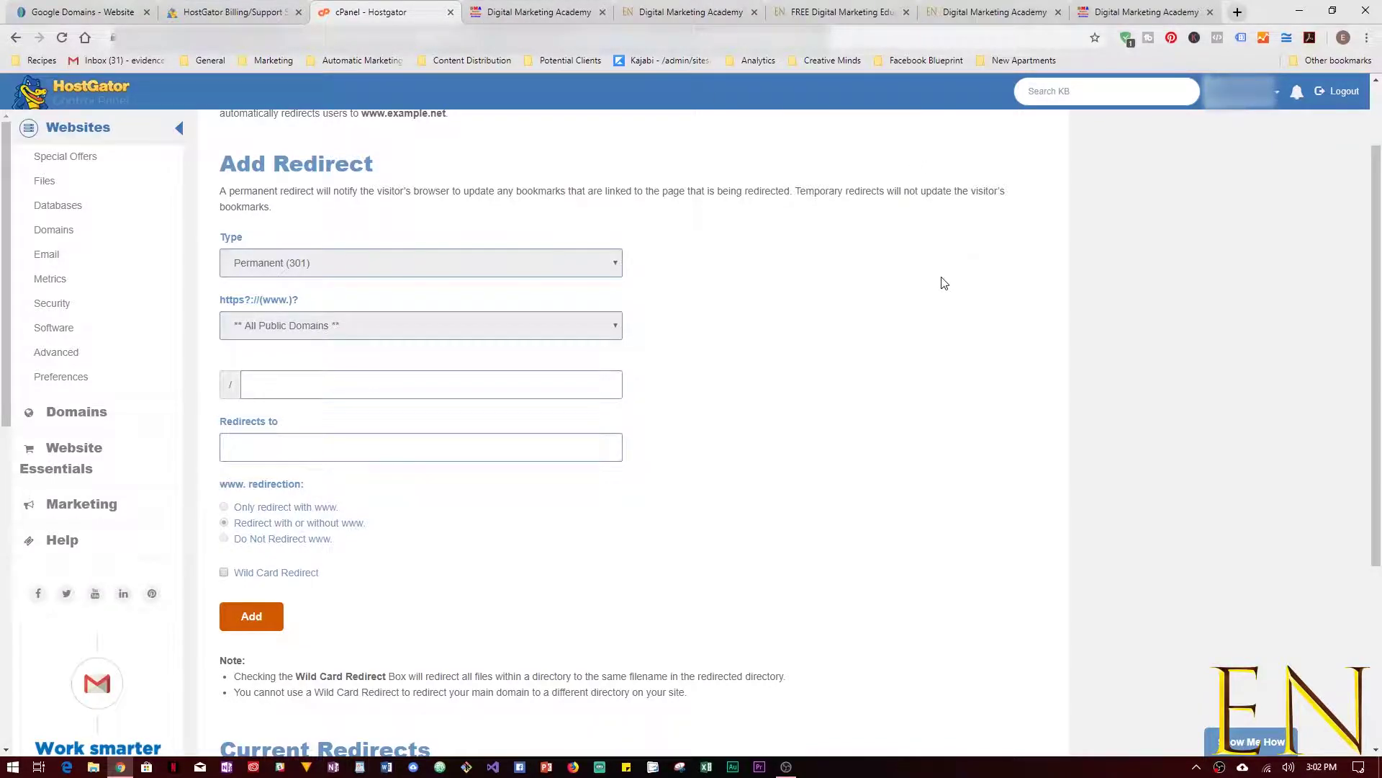
left_click(1146, 13)
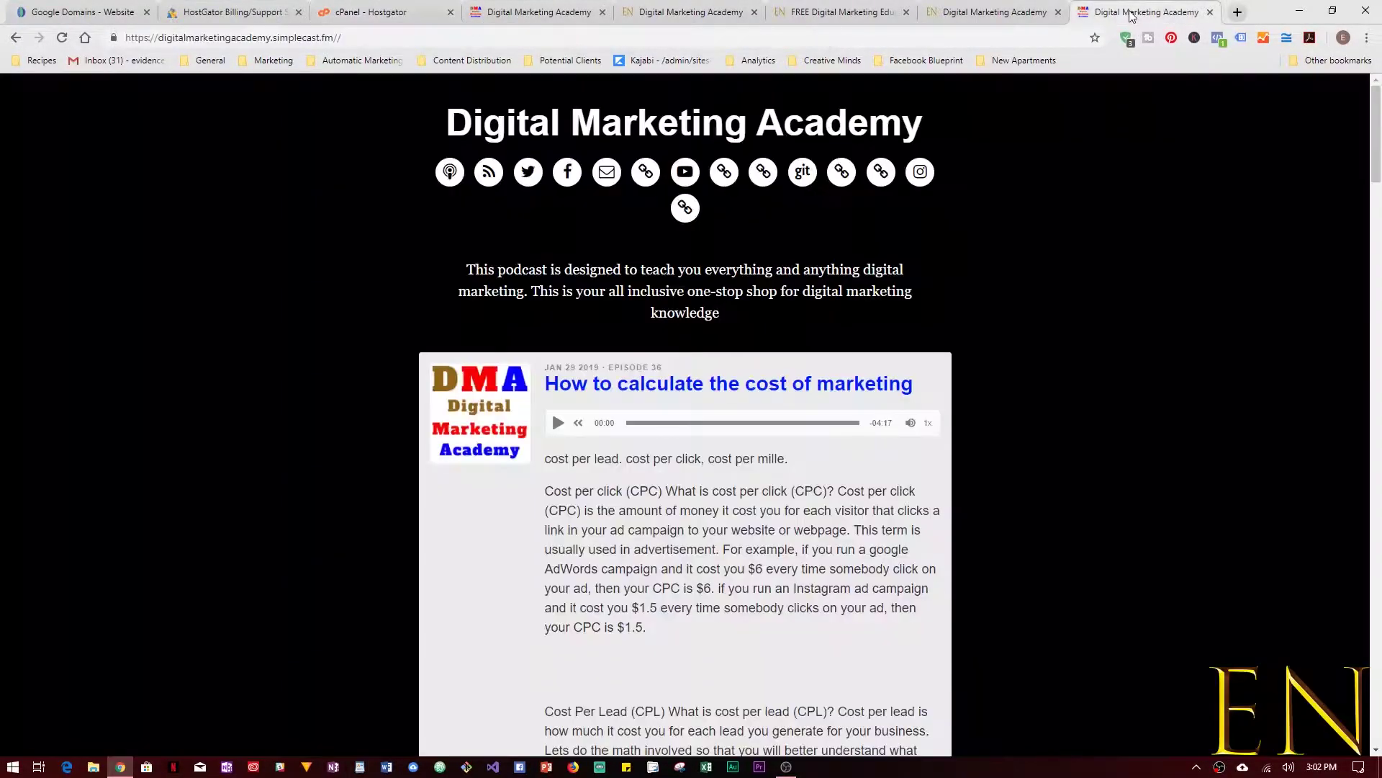
left_click(83, 12)
left_click(92, 144)
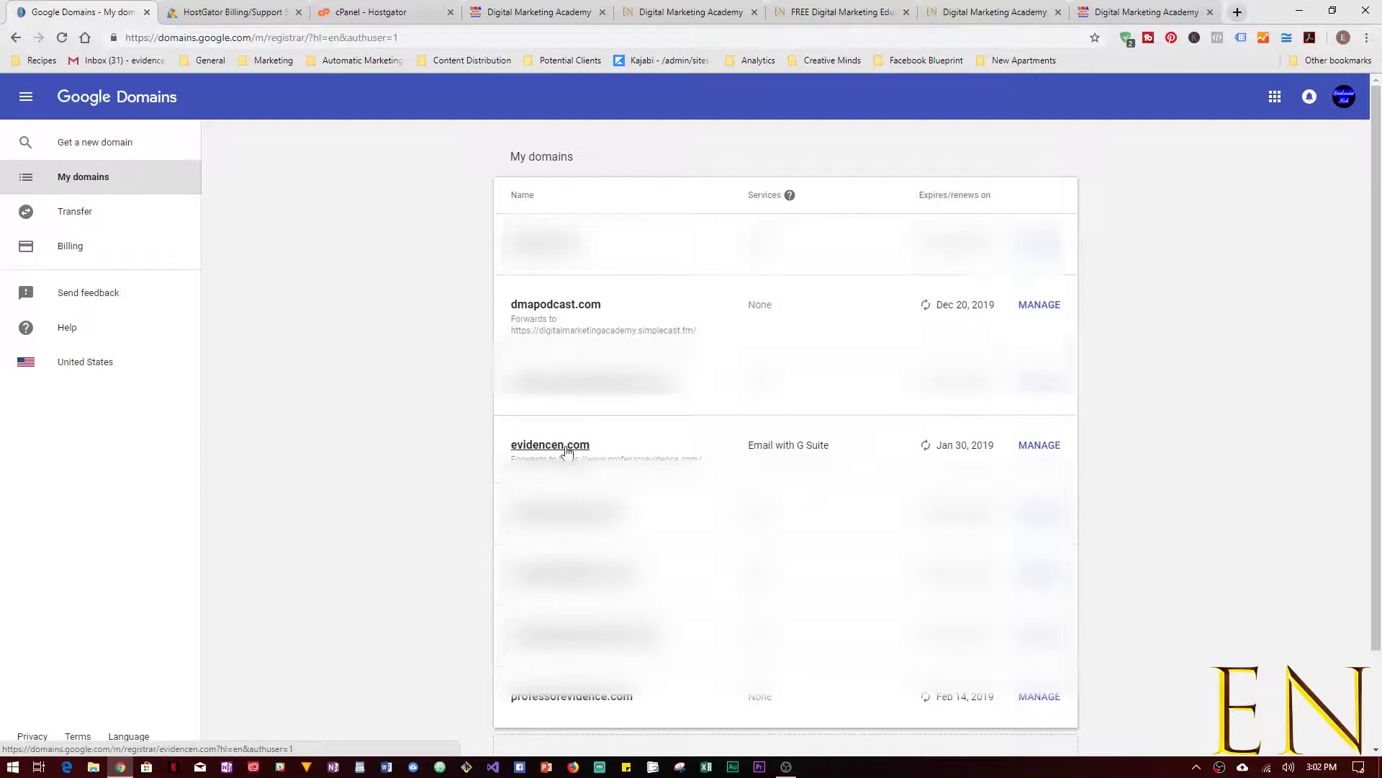
- Revisit the evidencen.com domain options in the HostGator customer portal and return to the owned domains in Google Domains
left_click(238, 4)
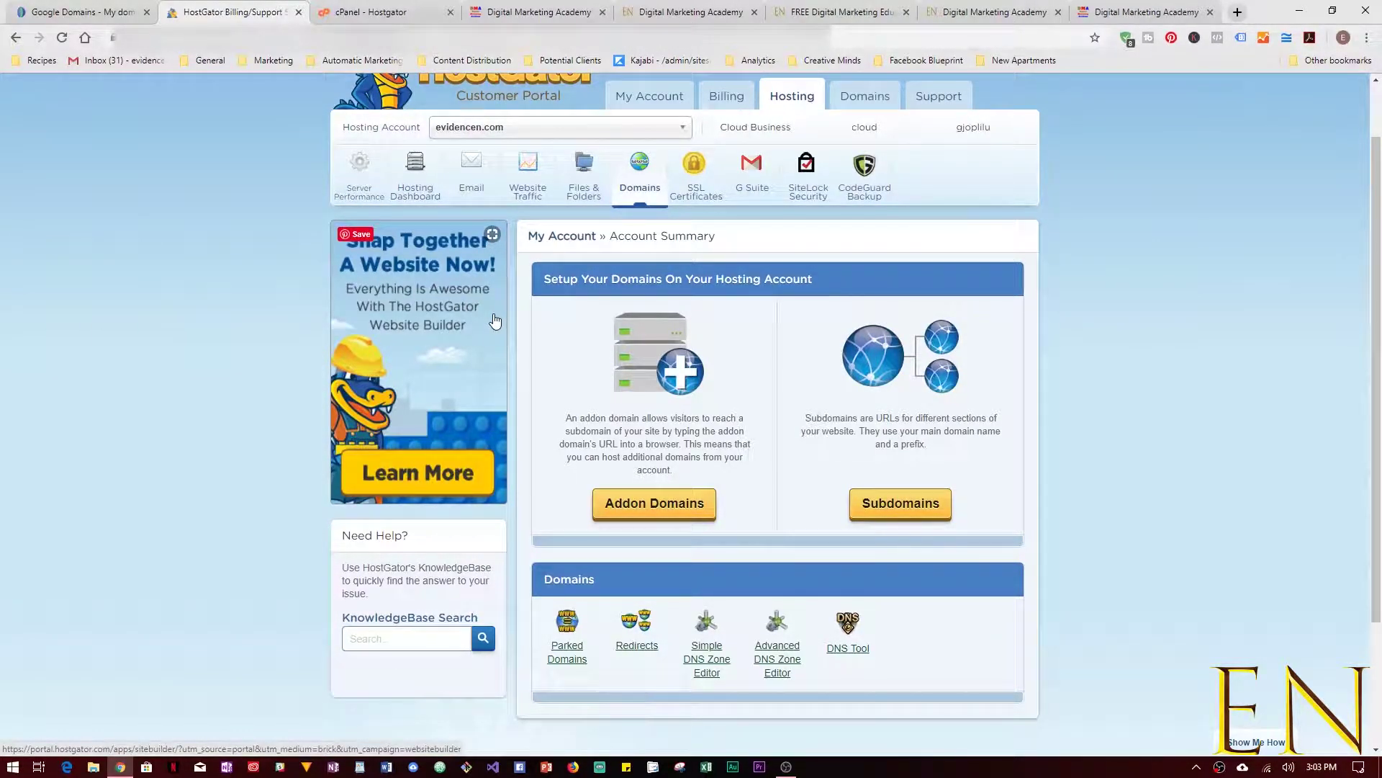
scroll(495, 321, "up", 1)
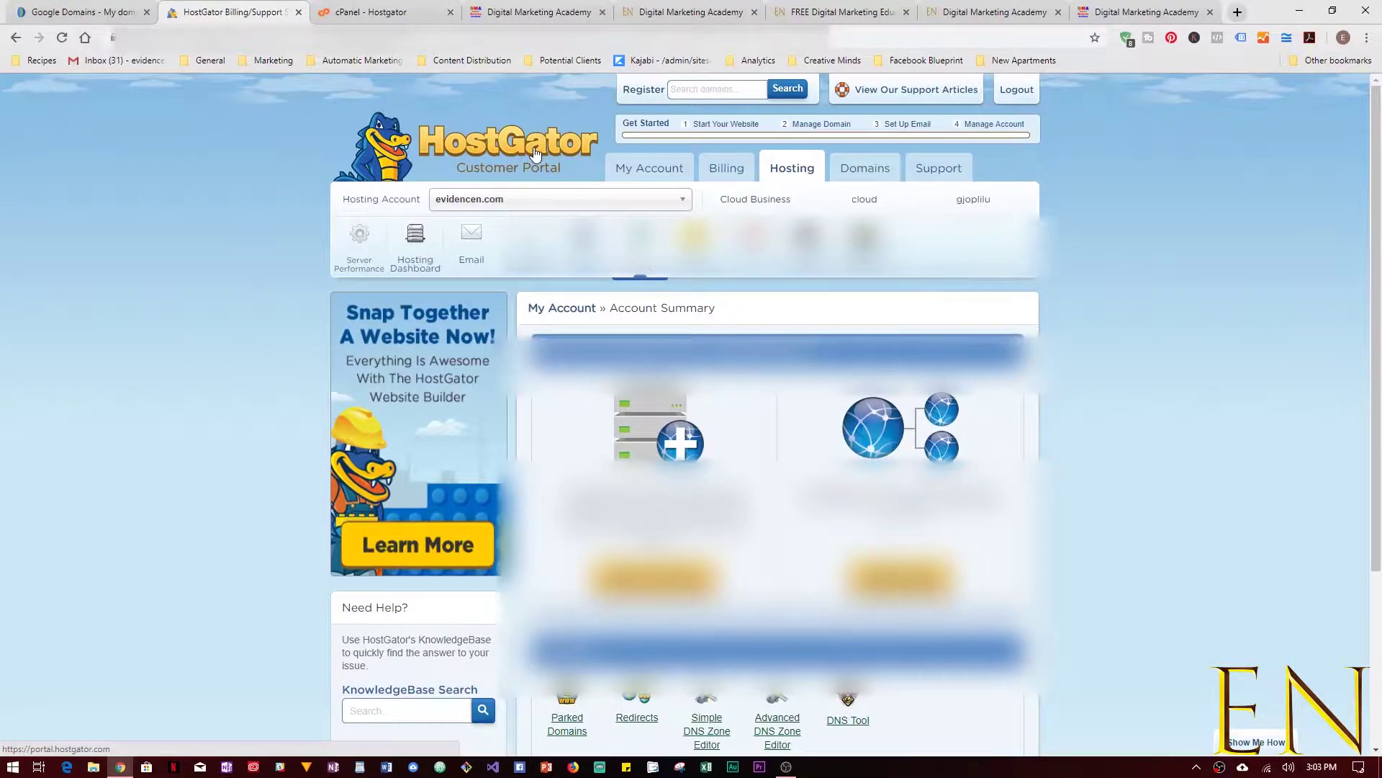
left_click(75, 13)
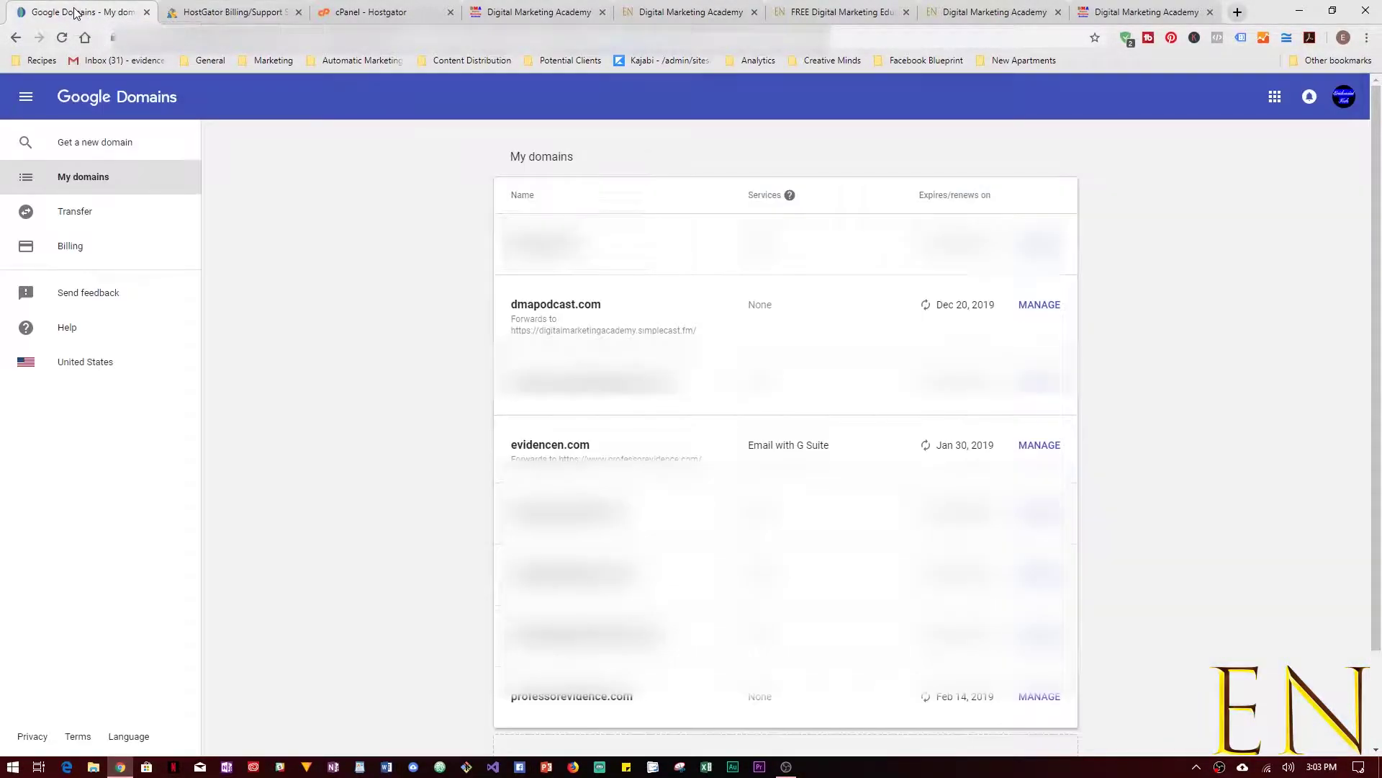
- Open evidencen.com in Google Domains, remove its website forwarding to professorevidence.com, and look over the domain overview
left_click(589, 445)
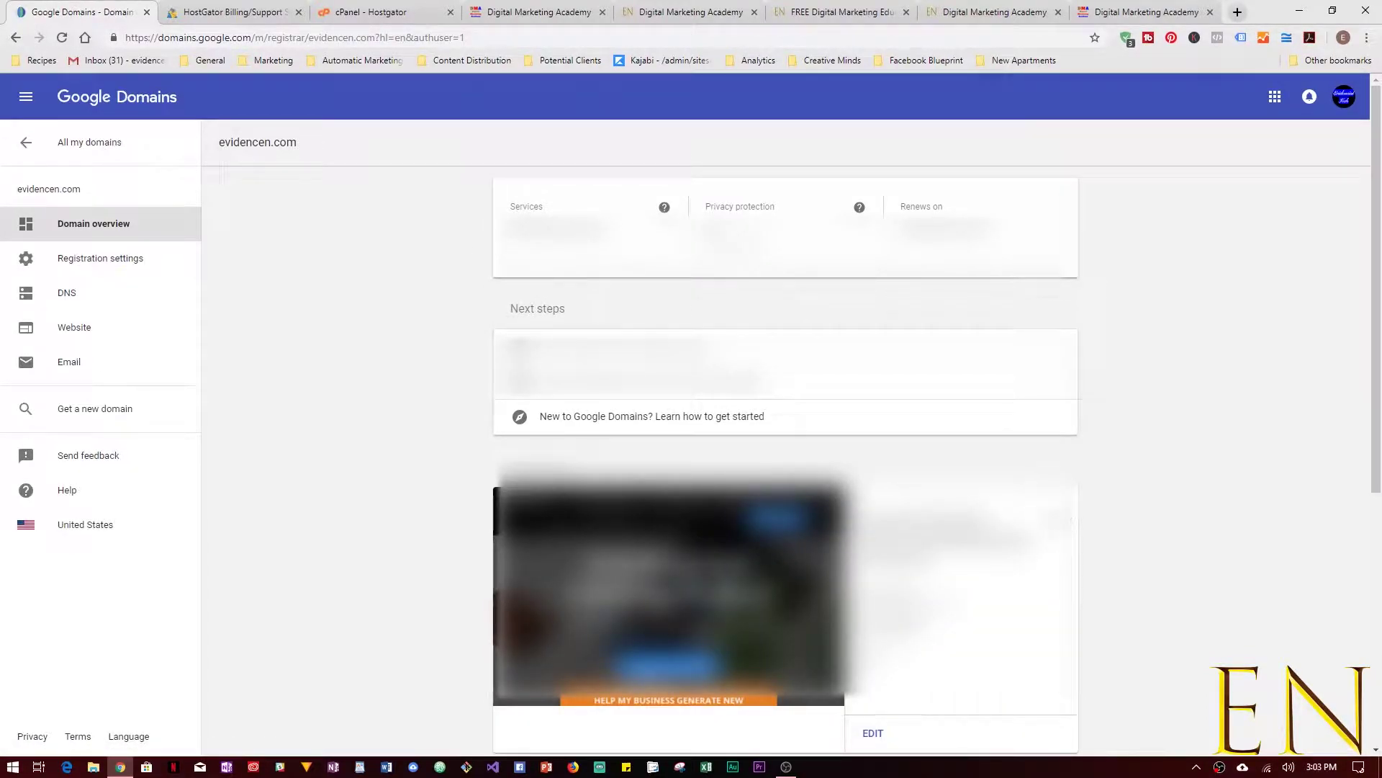
left_click(1052, 518)
left_click(1123, 587)
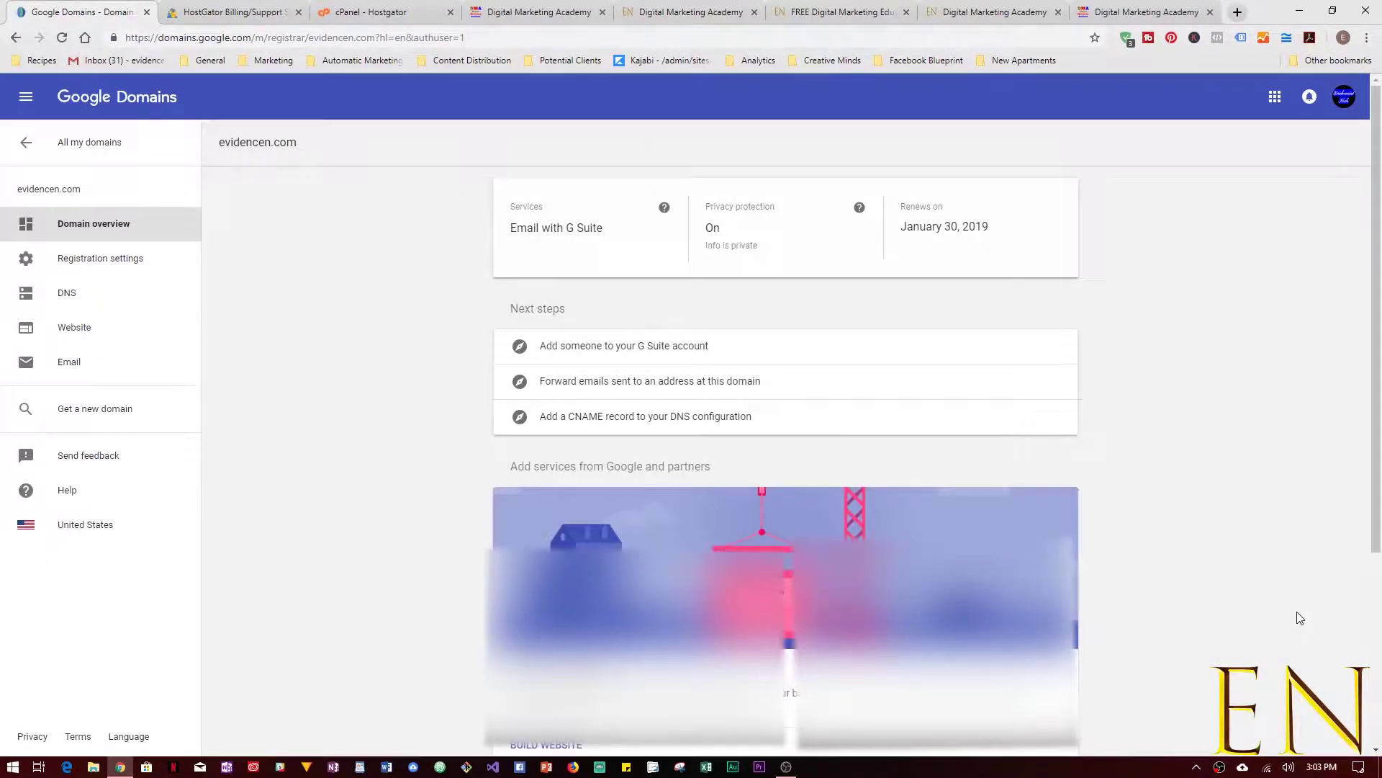
scroll(1299, 618, "down", 4)
scroll(1224, 569, "up", 4)
- Test the evidencen.com redirect again from the address bar of the open professorevidence.com page
left_click(1001, 13)
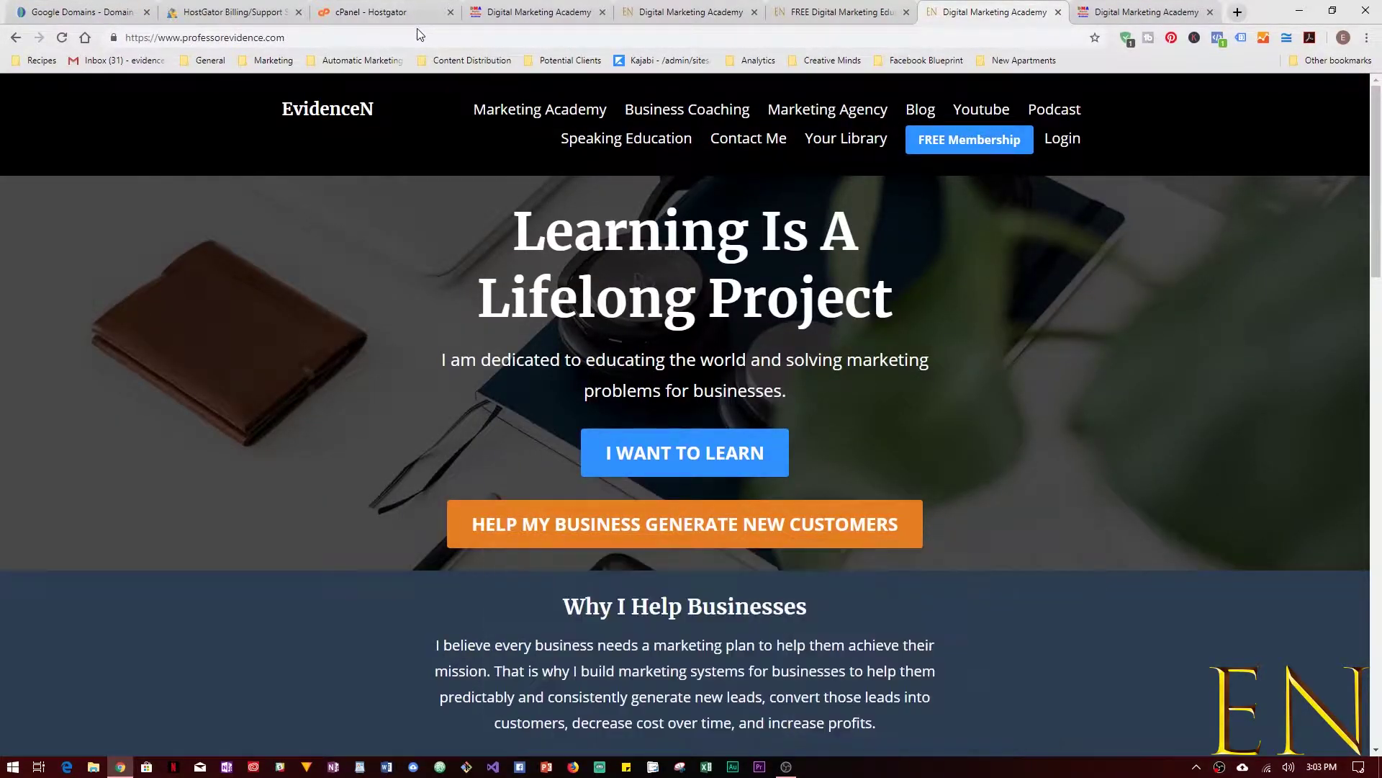
left_click(382, 45)
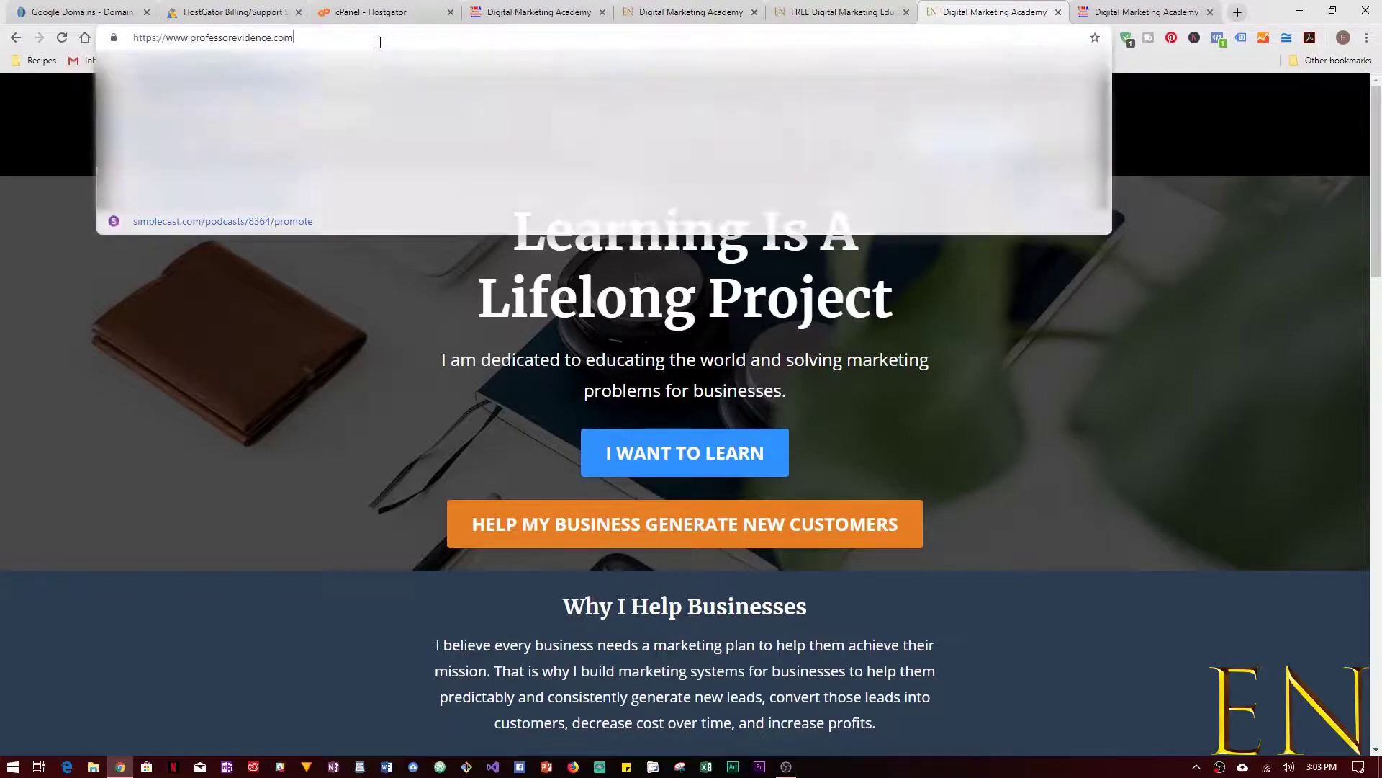
type("e")
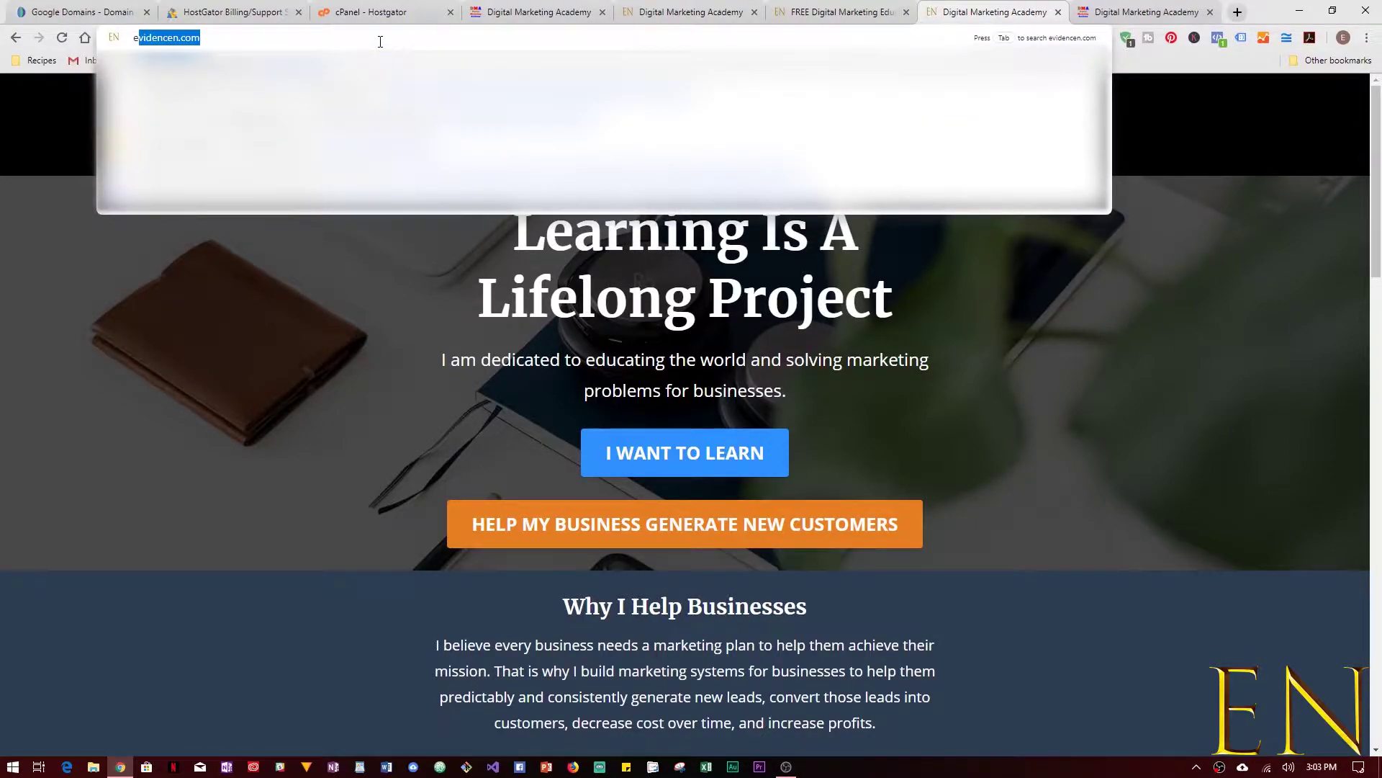
key("Escape")
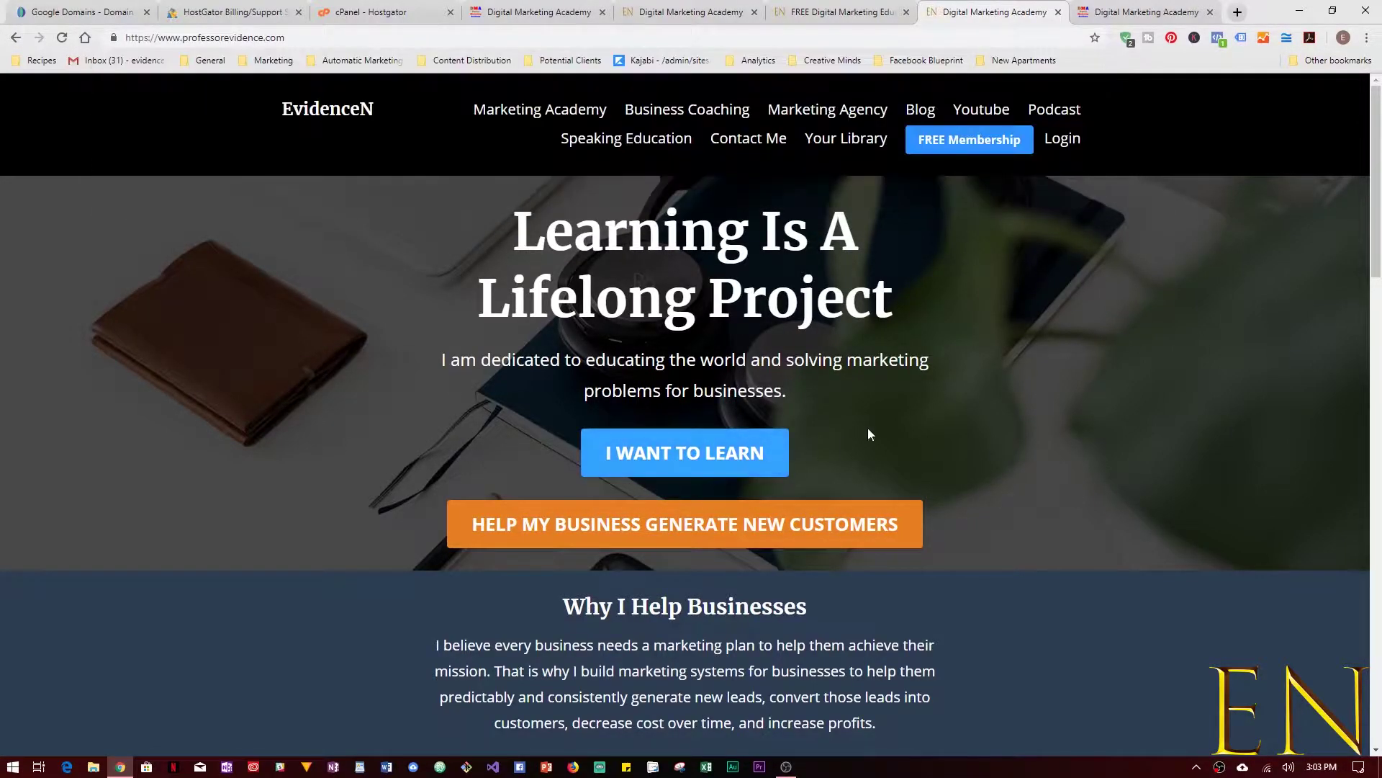
- Check evidencen.com in the Google Domains list of owned domains and compare it with the HostGator customer portal
left_click(72, 6)
left_click(63, 142)
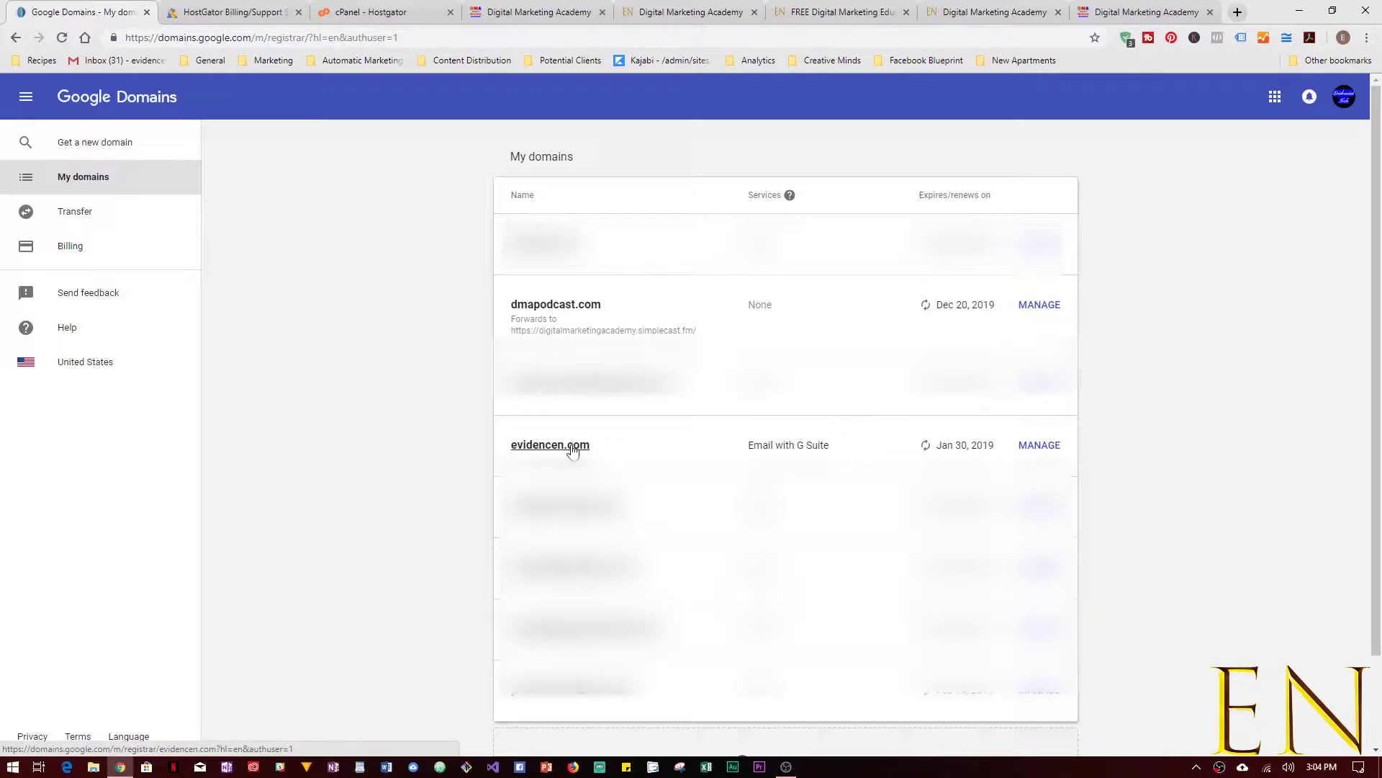
left_click(232, 5)
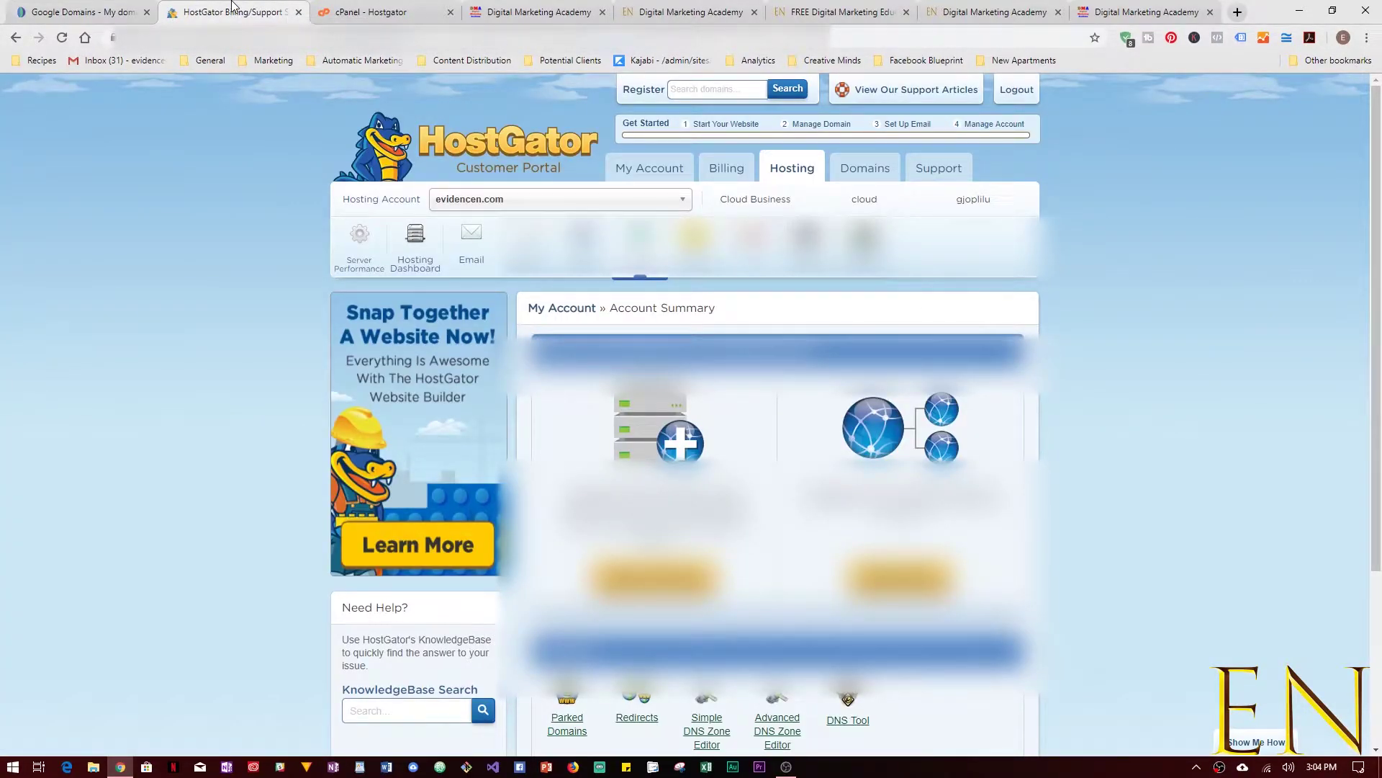
left_click(119, 20)
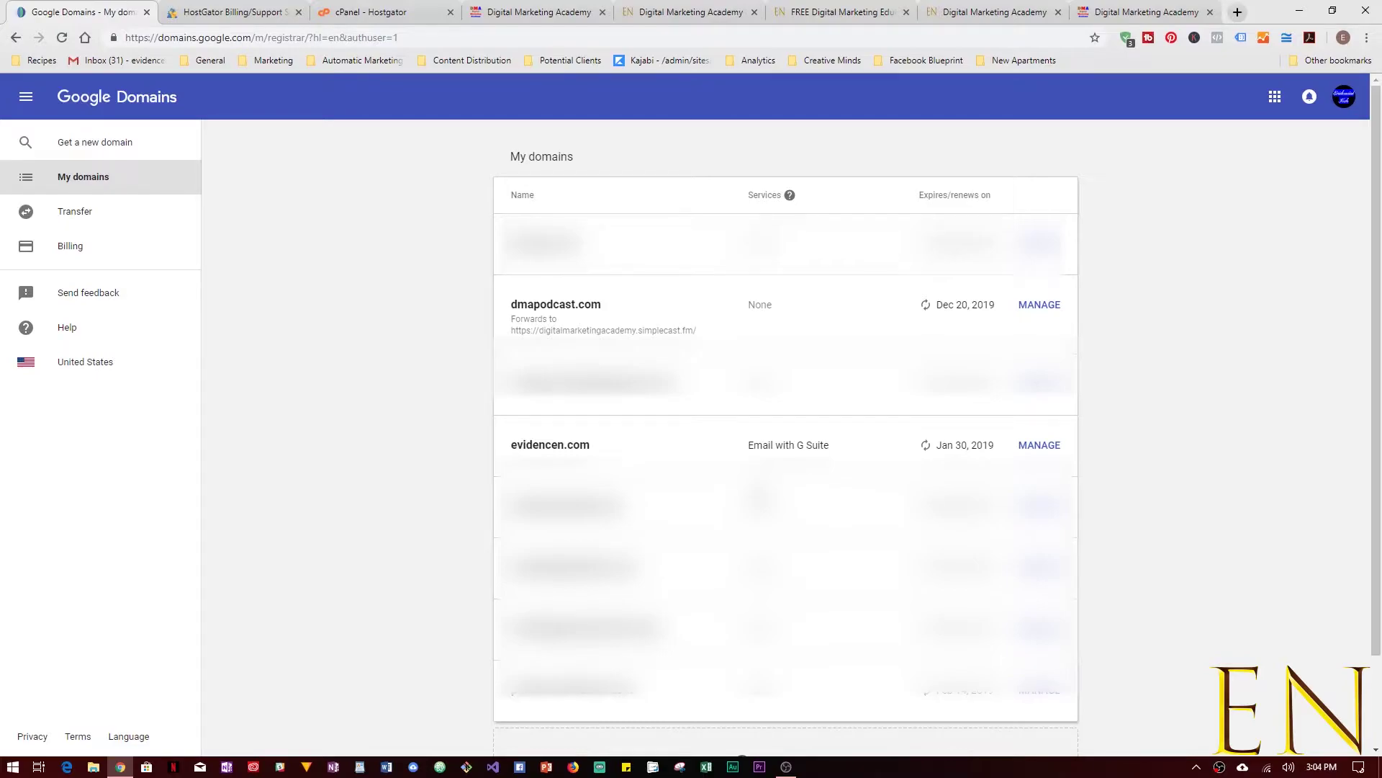
- Show the professorevidence.com/FREEMembership sign-up page, dismiss its pop-up offer, and revisit the professorevidence.com homepage before returning to the sign-up page
key("ctrl+Tab")
key("ctrl+Tab")
key("ctrl+Tab")
key("ctrl+Tab")
key("ctrl+Tab")
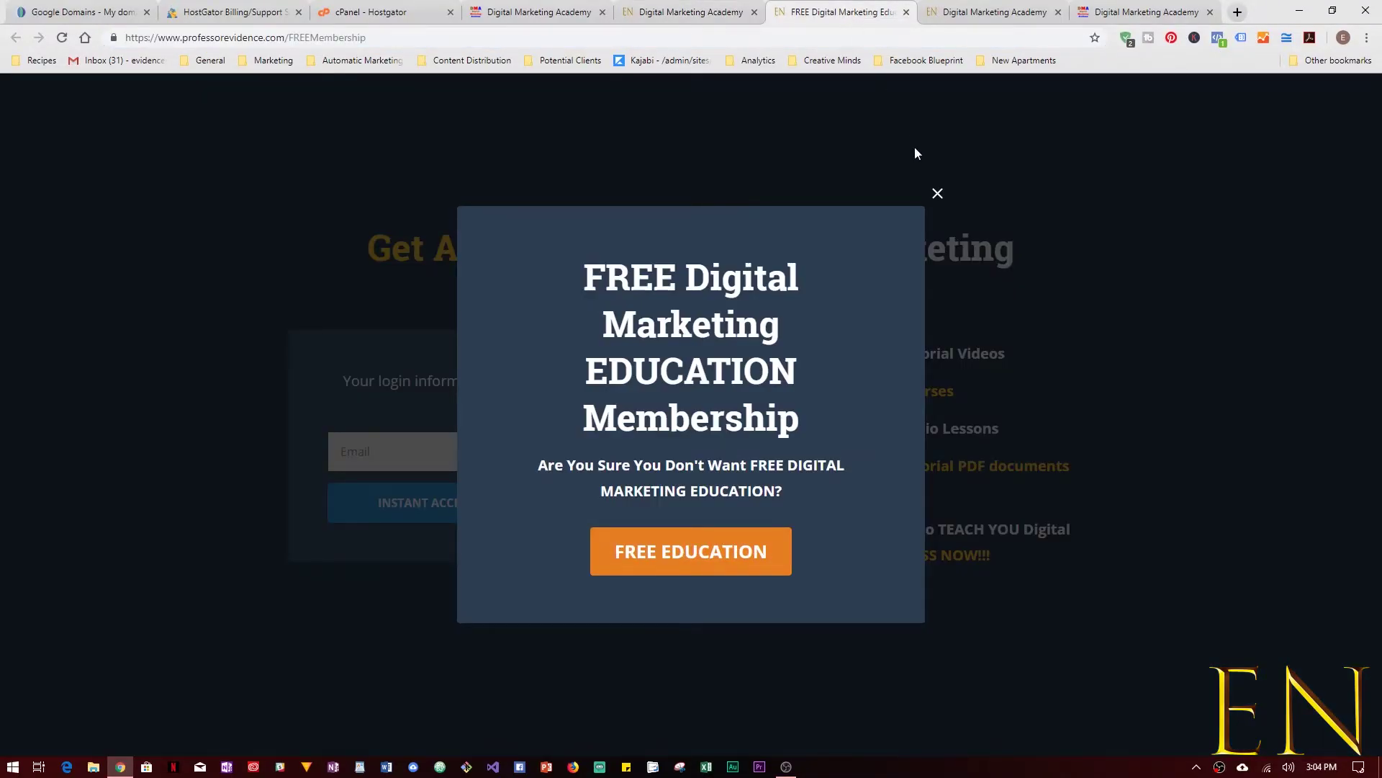
left_click(916, 153)
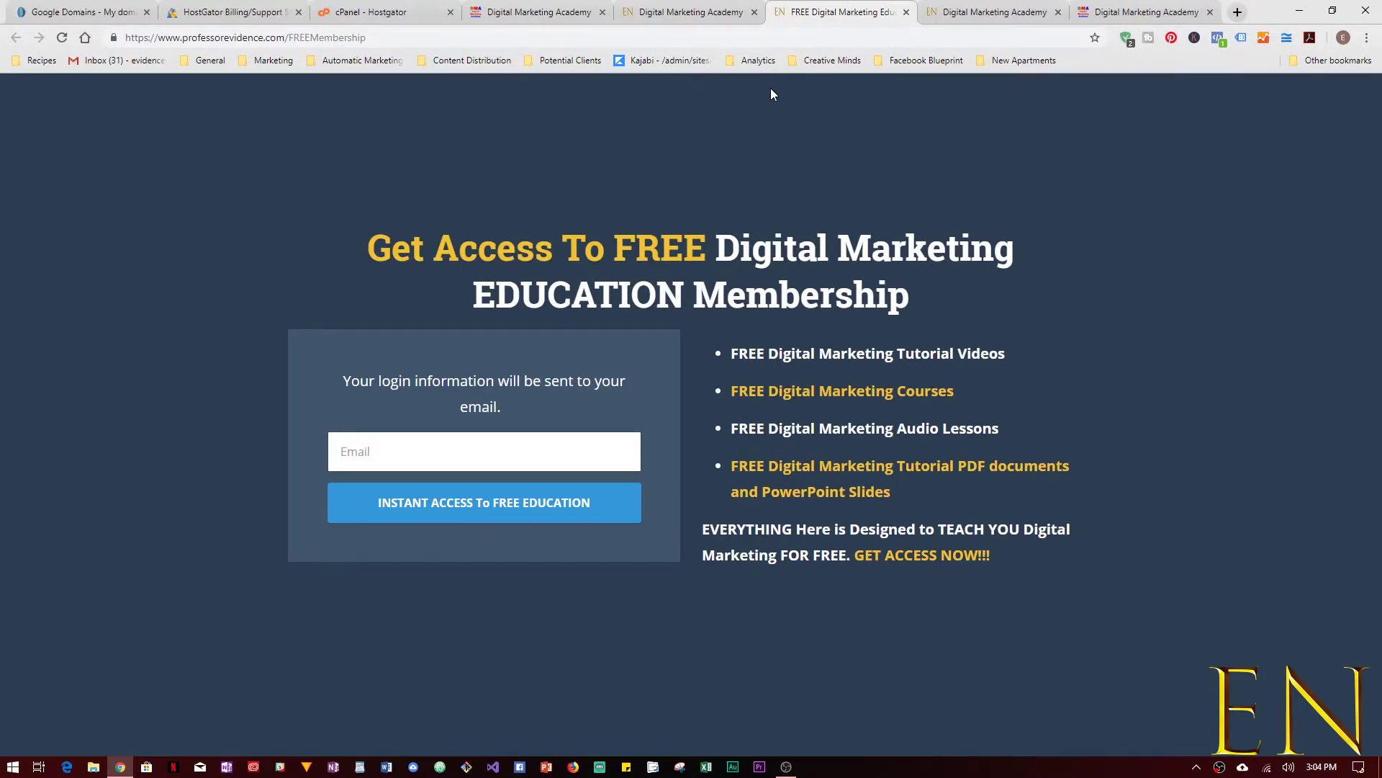
key("ctrl+shift+Tab")
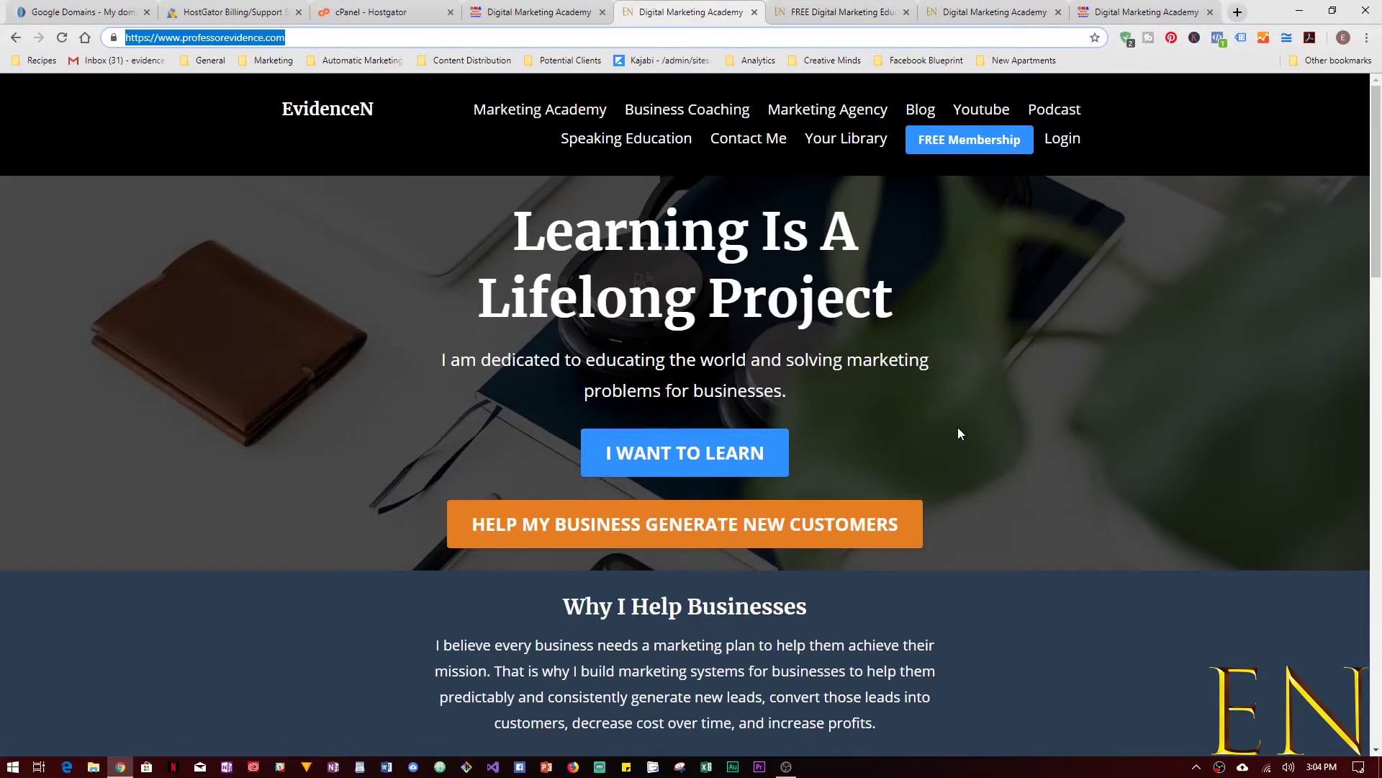
left_click(830, 13)
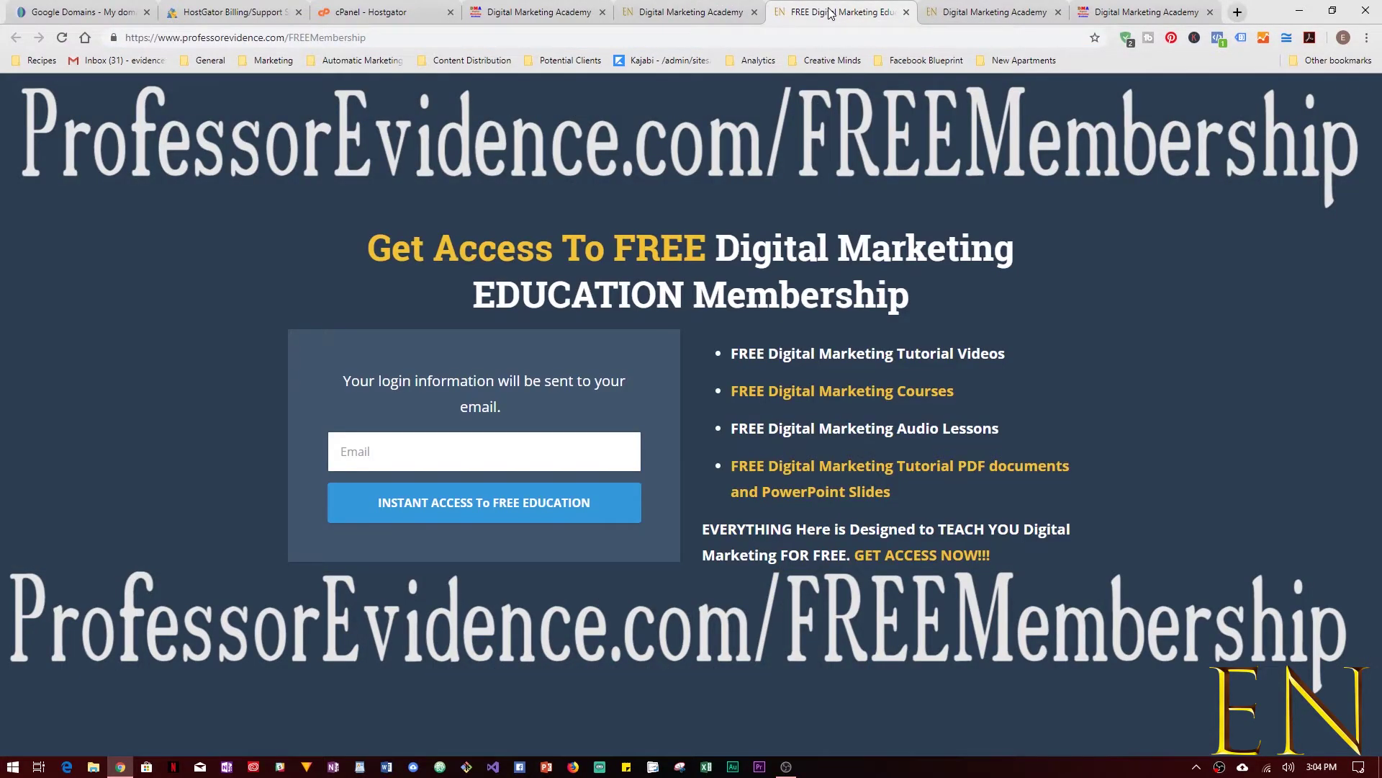